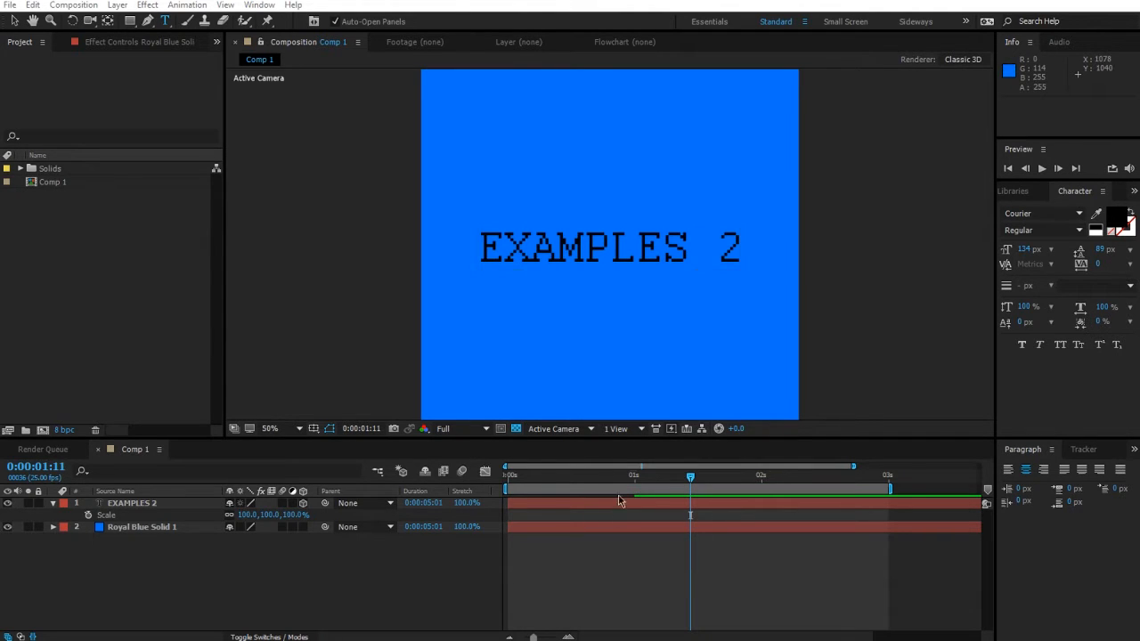
Step: Create a new project folder and a 1080 × 1080 px, 25 fps composition inside it
{"action": "left_click", "coordinate": [690, 515]}
{"action": "key", "text": "Home"}
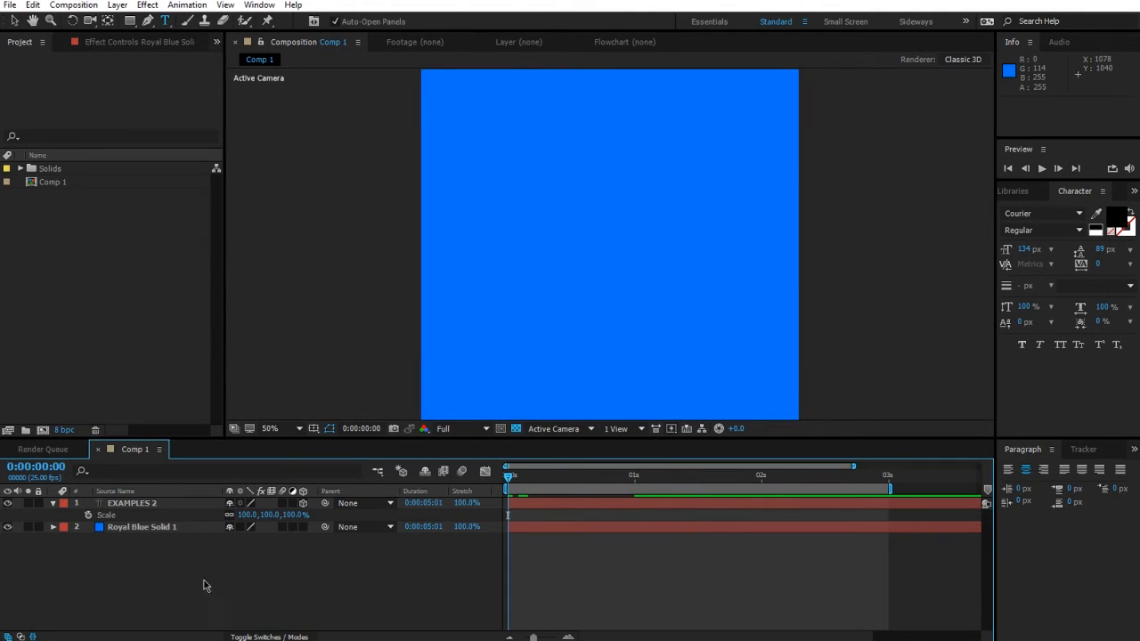
{"action": "left_click", "coordinate": [25, 431]}
{"action": "left_click", "coordinate": [41, 430]}
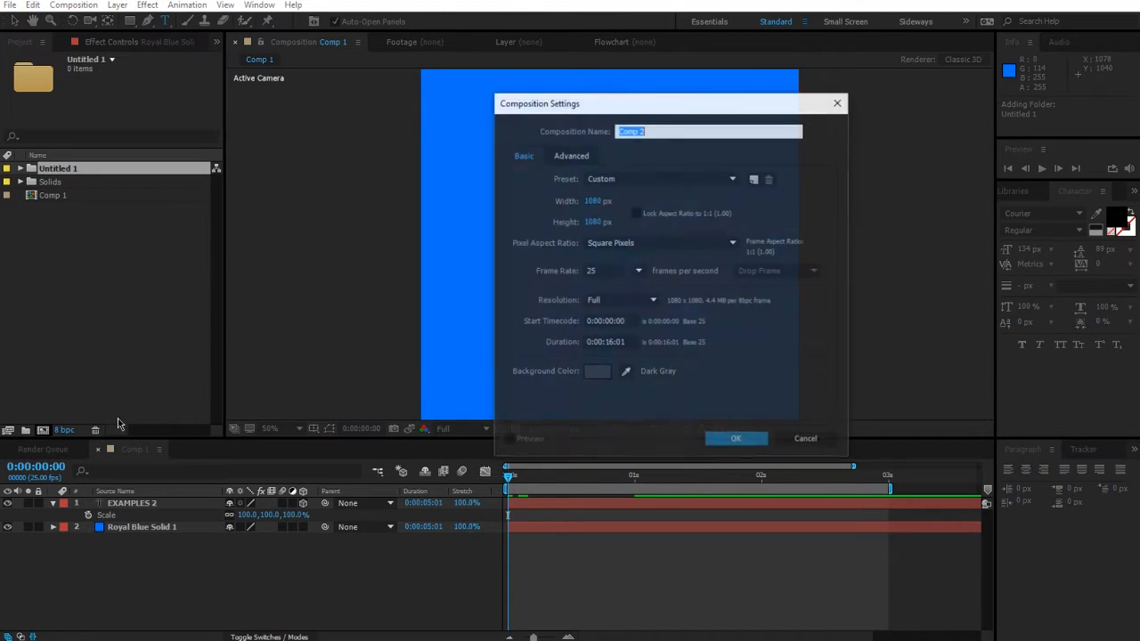
{"action": "left_click", "coordinate": [728, 440]}
Step: Add a null object to the new composition
{"action": "right_click", "coordinate": [349, 559]}
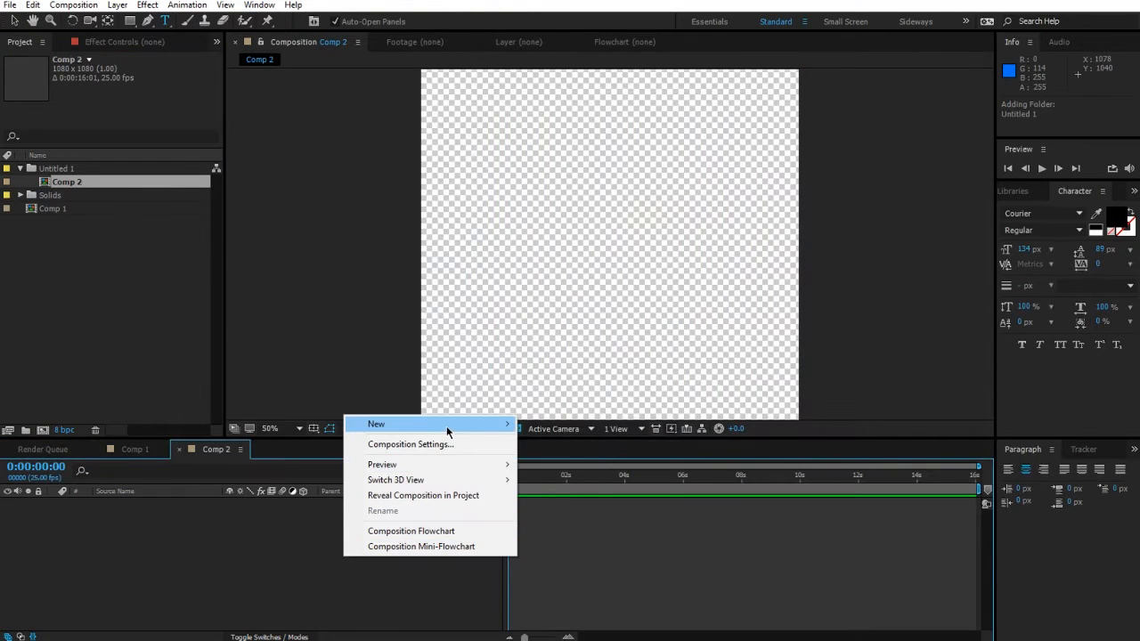
{"action": "mouse_move", "coordinate": [445, 425]}
{"action": "left_click", "coordinate": [559, 506]}
Step: Copy the royal blue solid from Comp 1 into Comp 2 and place it below the null
{"action": "right_click", "coordinate": [234, 546]}
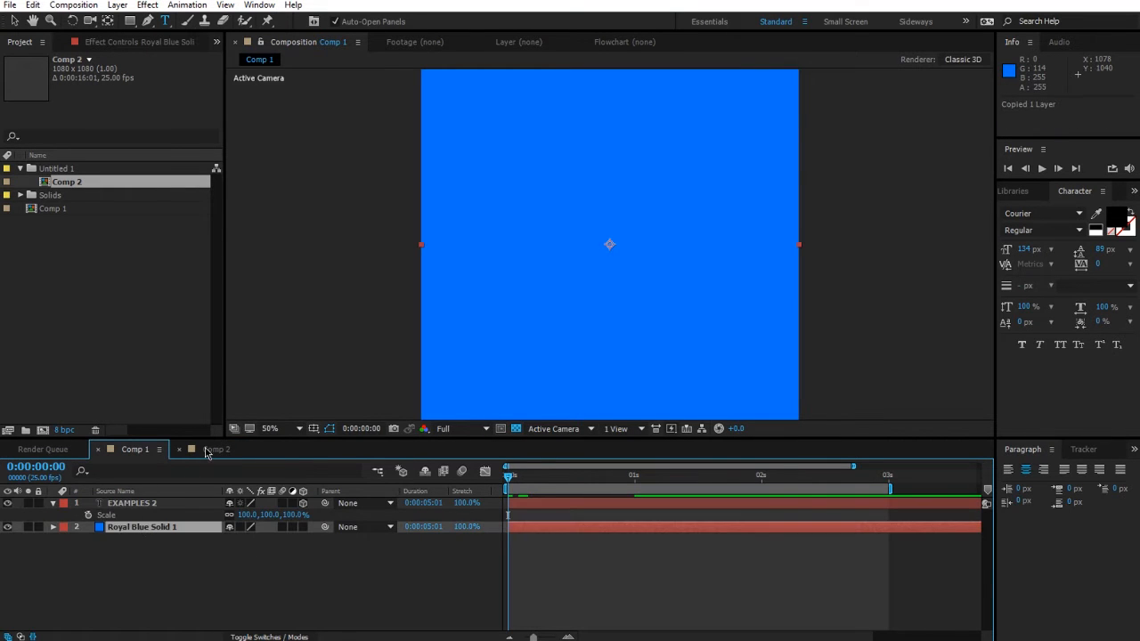
{"action": "left_click", "coordinate": [231, 569]}
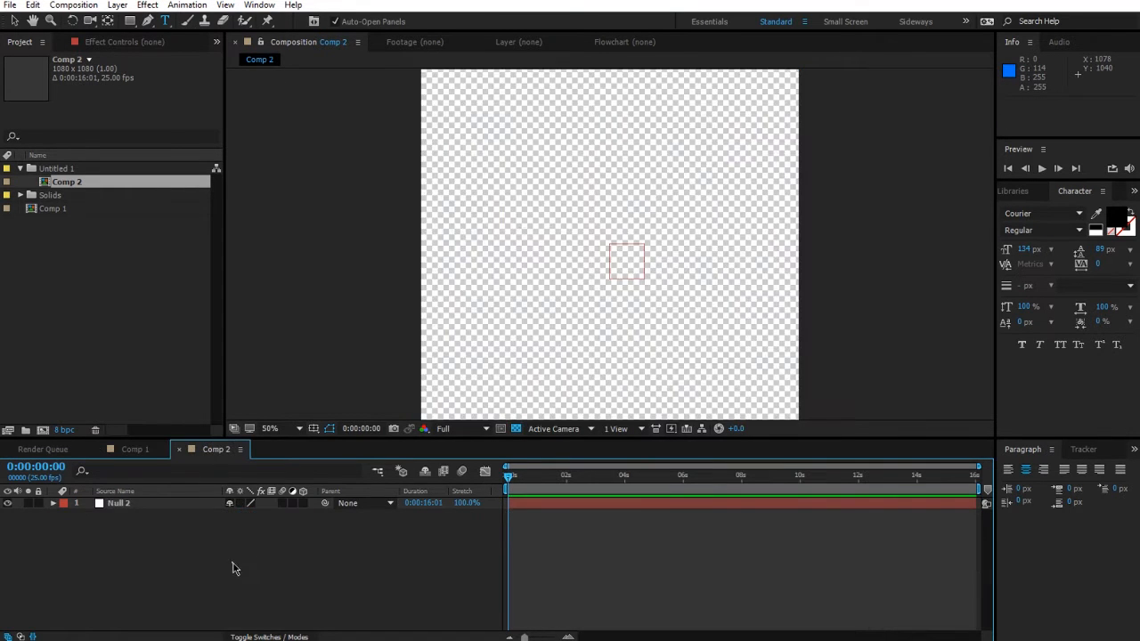
{"action": "key", "text": "ctrl+v"}
{"action": "left_click_drag", "start_coordinate": [132, 505], "coordinate": [141, 522]}
{"action": "left_click", "coordinate": [370, 540]}
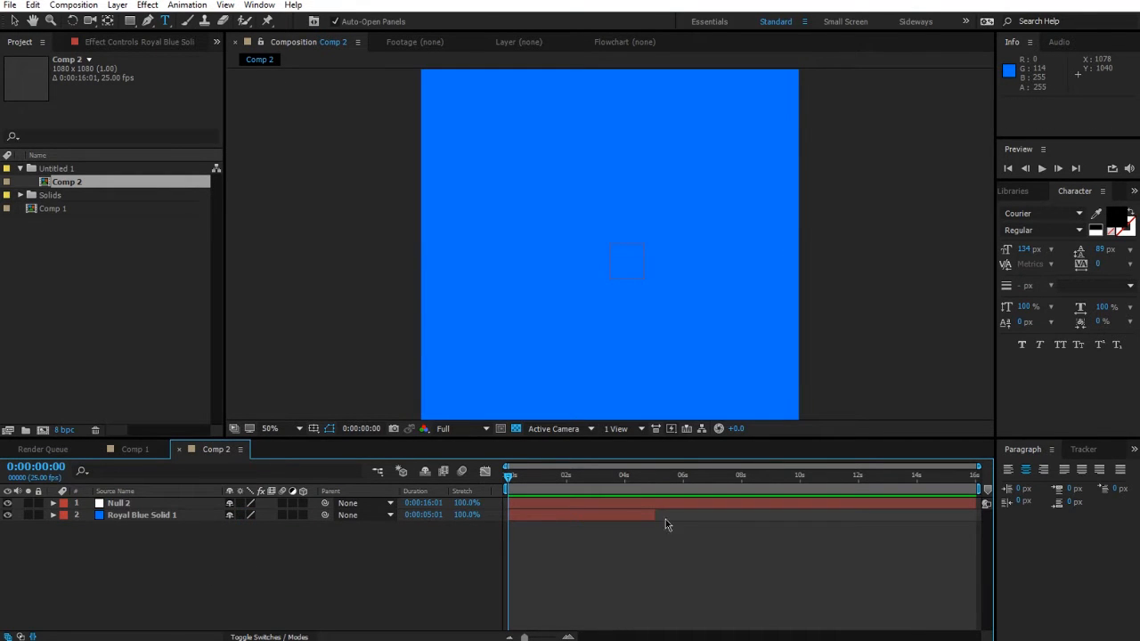
Step: End the work area at the blue solid's out point and trim the composition to it
{"action": "mouse_move", "coordinate": [655, 515]}
{"action": "left_mouse_down"}
{"action": "mouse_move", "coordinate": [704, 517]}
{"action": "mouse_move", "coordinate": [632, 518]}
{"action": "left_mouse_up"}
{"action": "key", "text": "ctrl+z"}
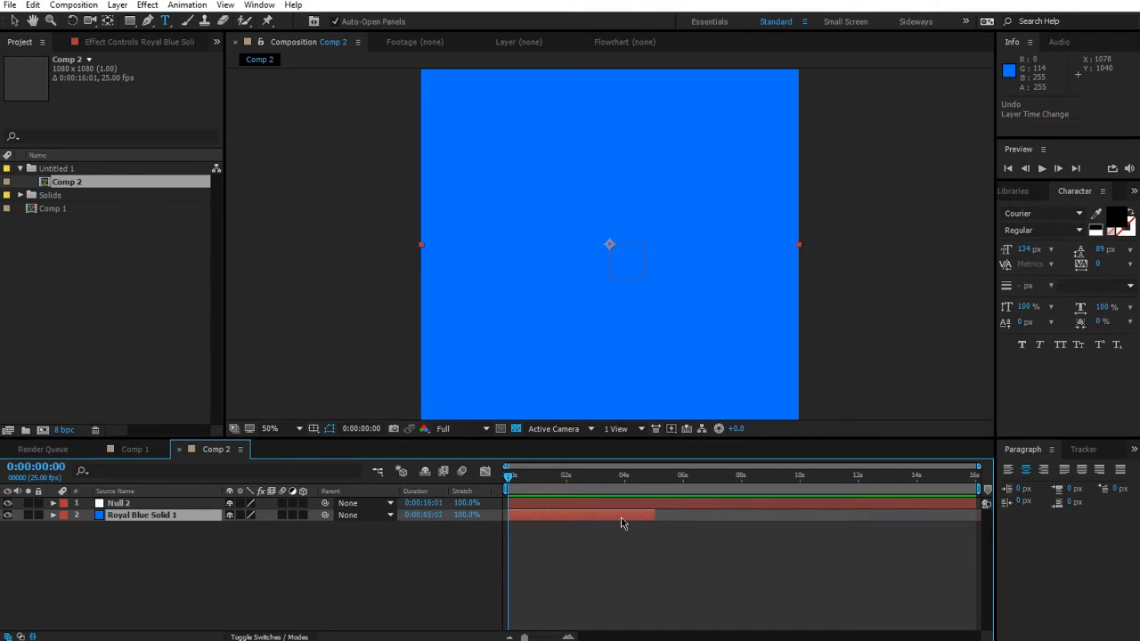
{"action": "key", "text": "o"}
{"action": "key", "text": "n"}
{"action": "right_click", "coordinate": [623, 495]}
{"action": "left_click", "coordinate": [641, 533]}
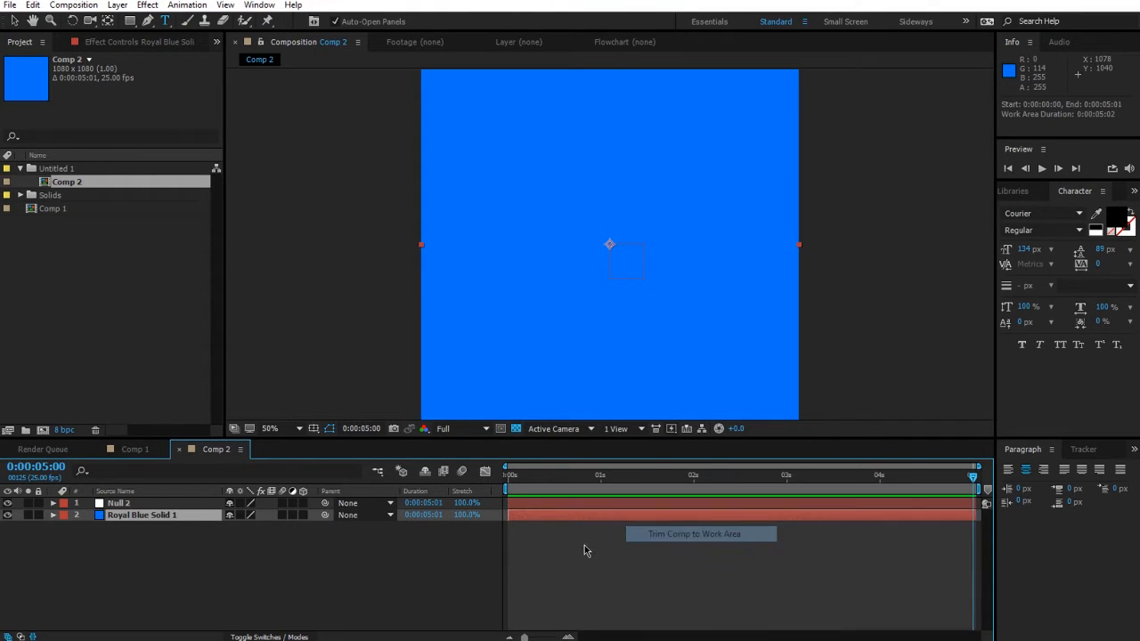
Step: Add an empty shape layer above the null in Comp 2
{"action": "right_click", "coordinate": [374, 557]}
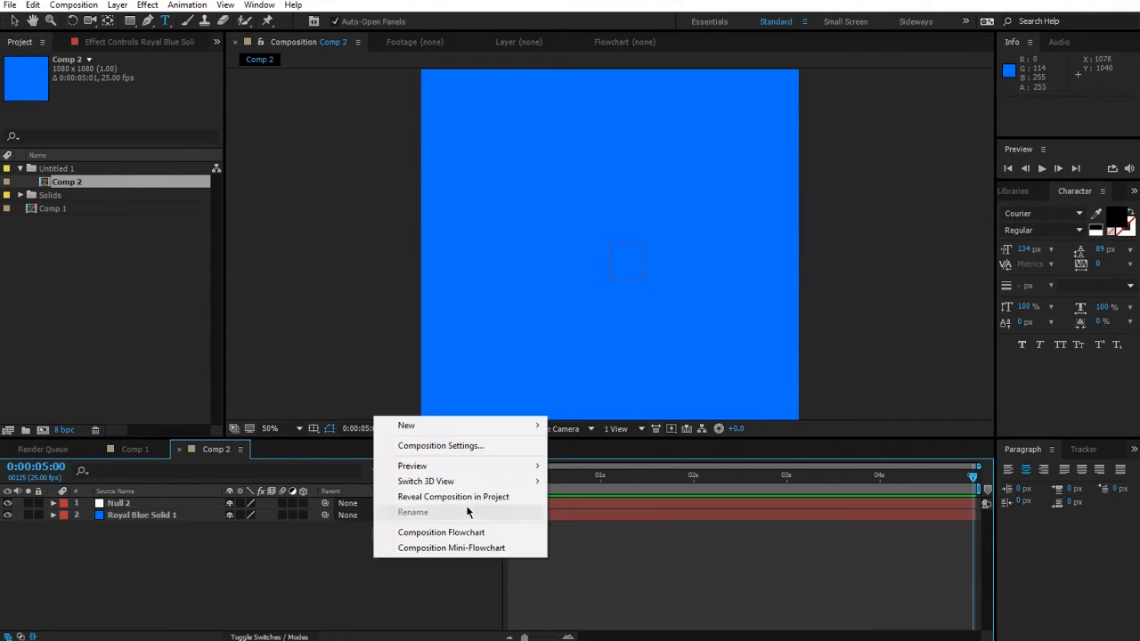
{"action": "mouse_move", "coordinate": [492, 426]}
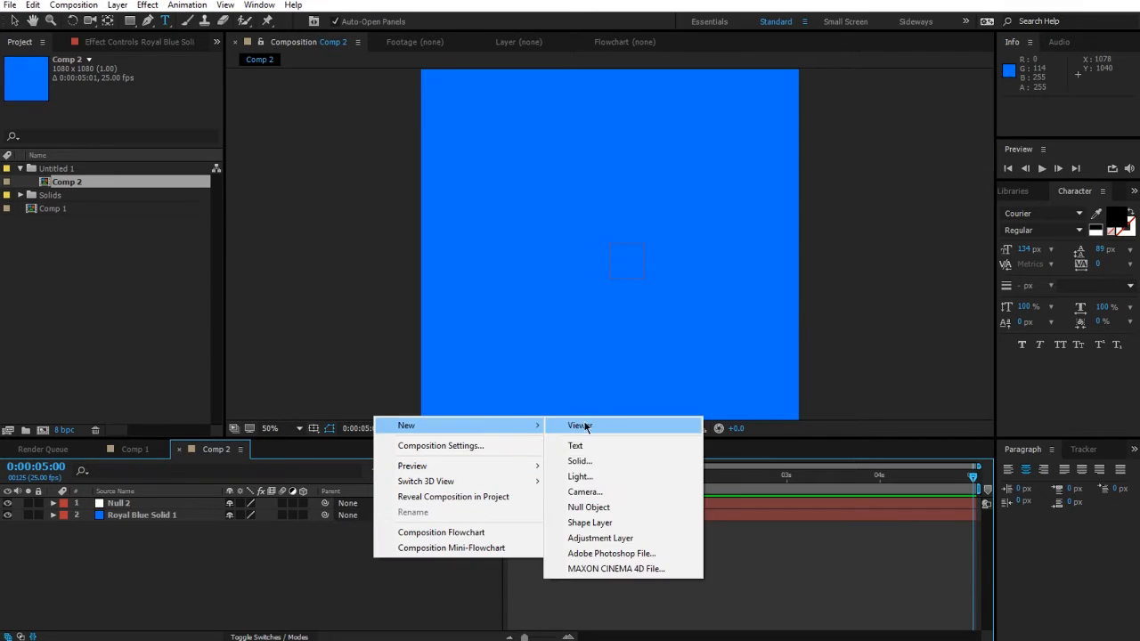
{"action": "left_click", "coordinate": [588, 523]}
{"action": "left_click", "coordinate": [53, 505]}
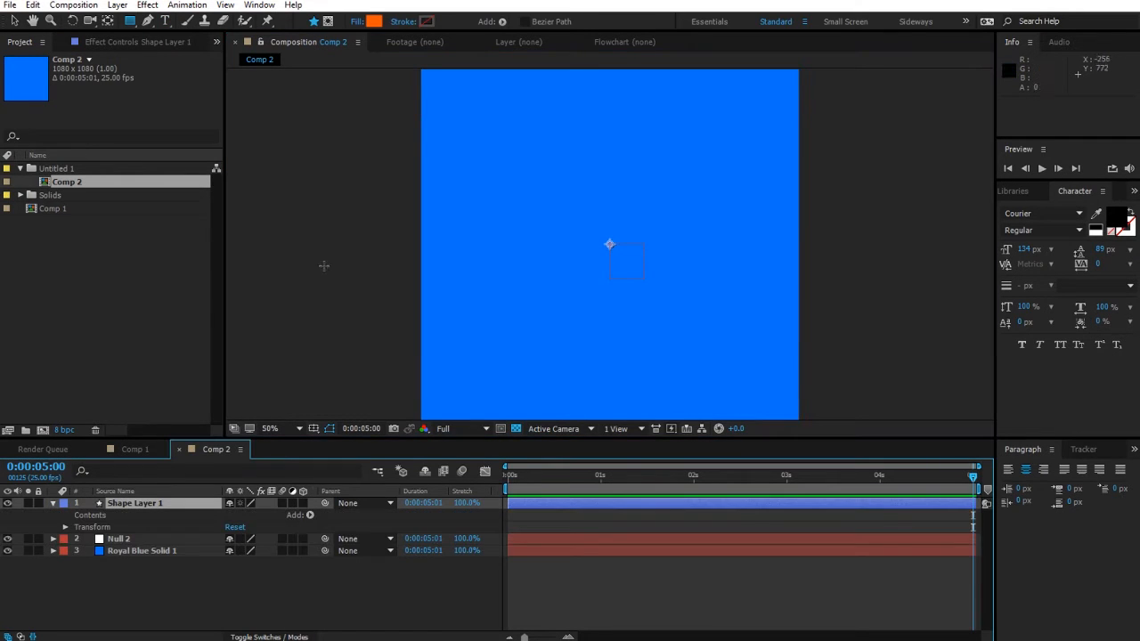
Step: Draw an upright orange five-point star from the composition's centre, with an outer radius of about 236 px
{"action": "left_click", "coordinate": [147, 20]}
{"action": "left_click", "coordinate": [131, 21]}
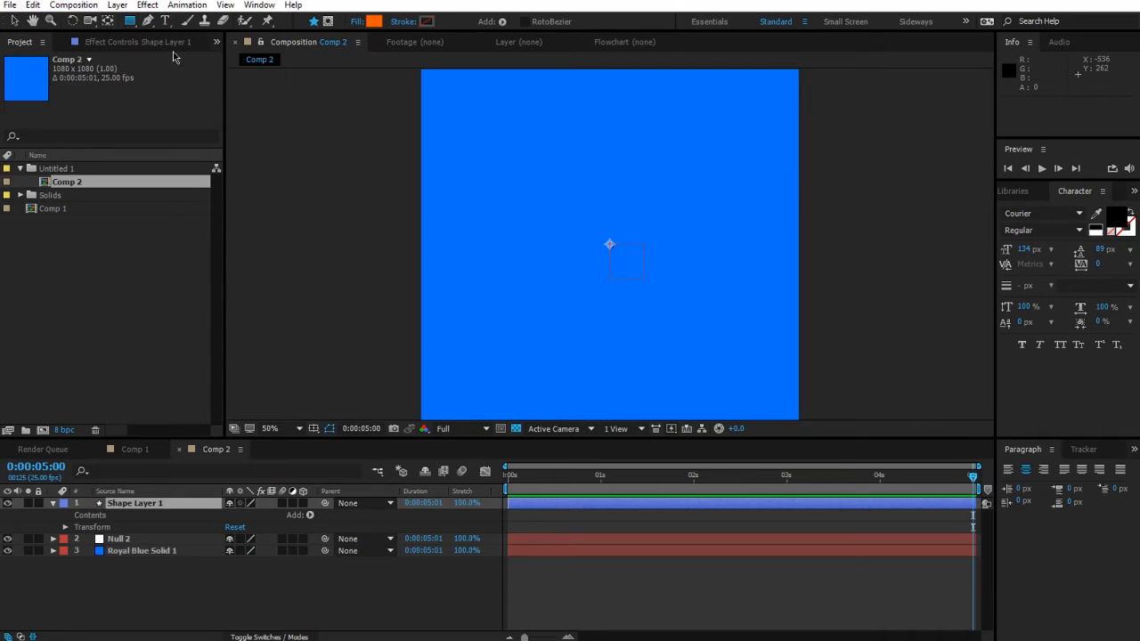
{"action": "left_click", "coordinate": [216, 82]}
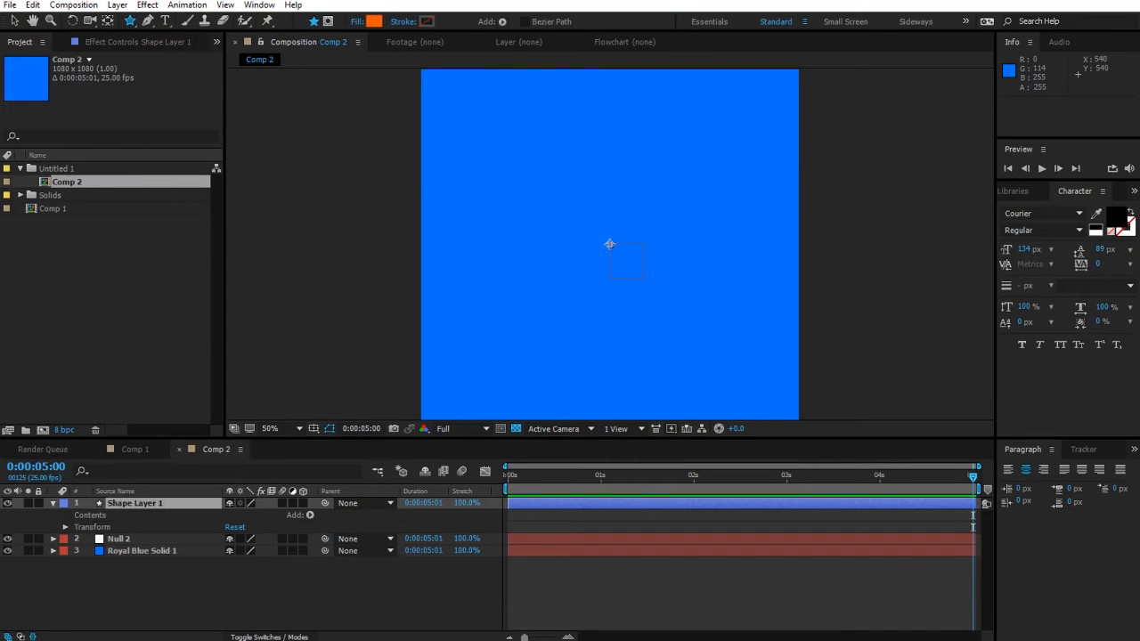
{"action": "mouse_move", "coordinate": [609, 244]}
{"action": "left_mouse_down"}
{"action": "mouse_move", "coordinate": [657, 204]}
{"action": "mouse_move", "coordinate": [684, 211]}
{"action": "mouse_move", "coordinate": [610, 162]}
{"action": "left_mouse_up"}
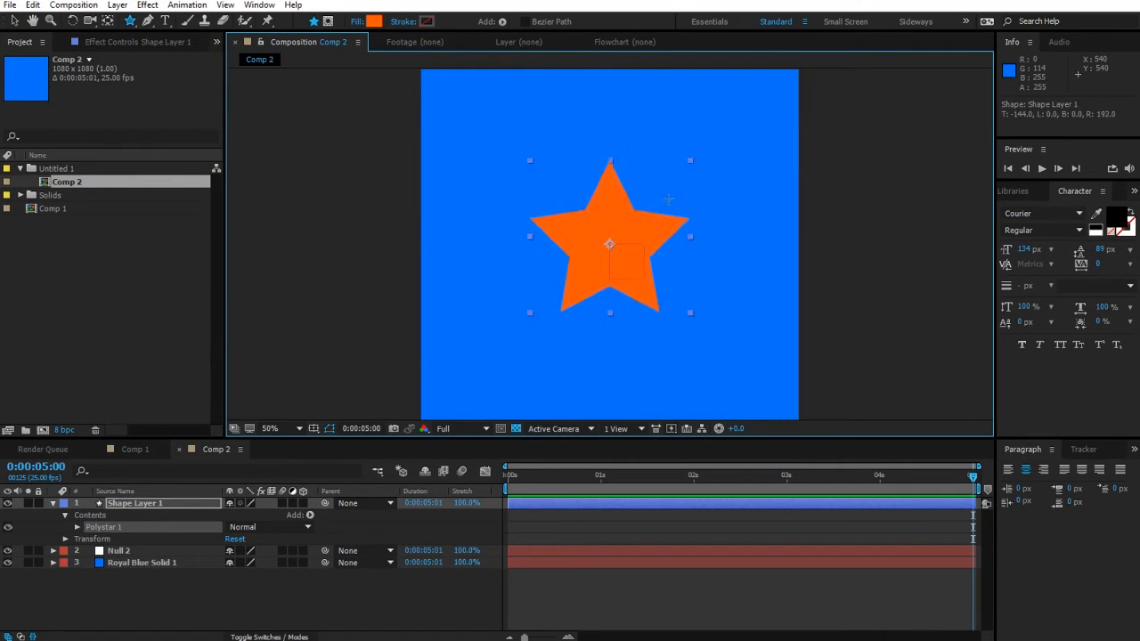
{"action": "mouse_move", "coordinate": [668, 200]}
{"action": "left_mouse_down"}
{"action": "mouse_move", "coordinate": [720, 129]}
{"action": "mouse_move", "coordinate": [659, 205]}
{"action": "mouse_move", "coordinate": [674, 194]}
{"action": "left_mouse_up"}
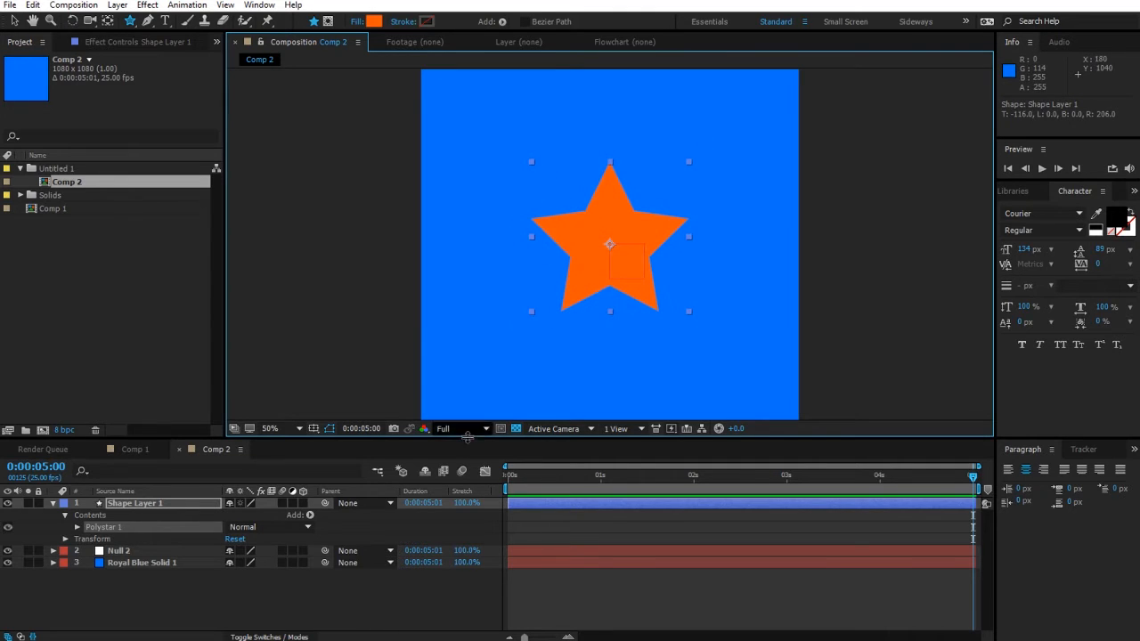
Step: Reduce the star path's outer radius to 94.4 and its inner radius to 37.2
{"action": "left_click", "coordinate": [186, 588]}
{"action": "left_click", "coordinate": [114, 516]}
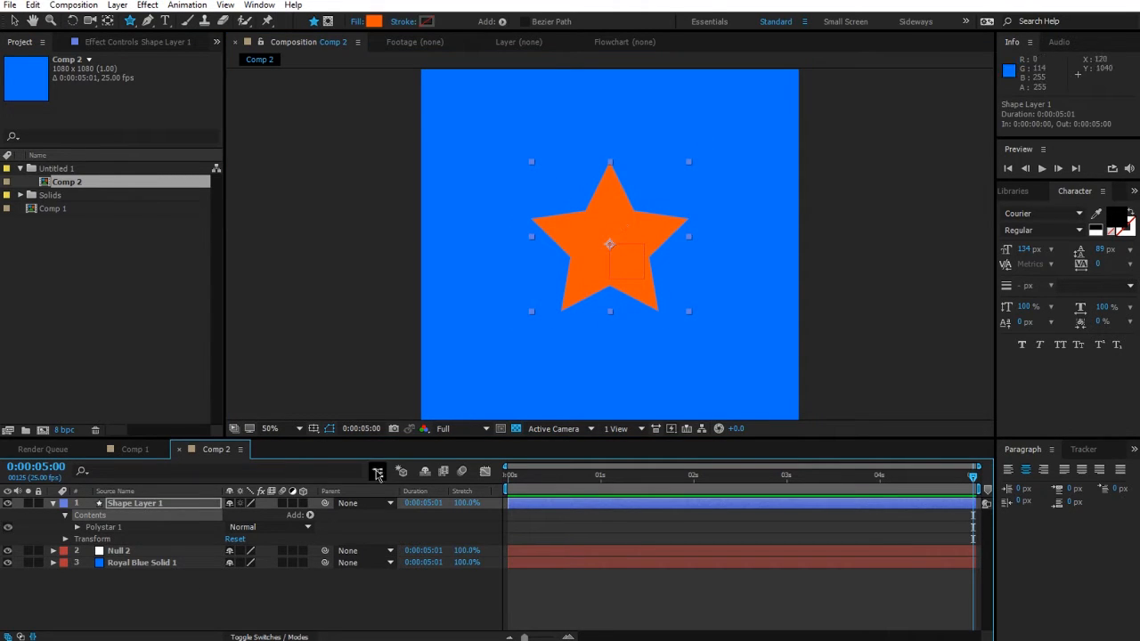
{"action": "left_click", "coordinate": [106, 504]}
{"action": "left_click", "coordinate": [78, 528]}
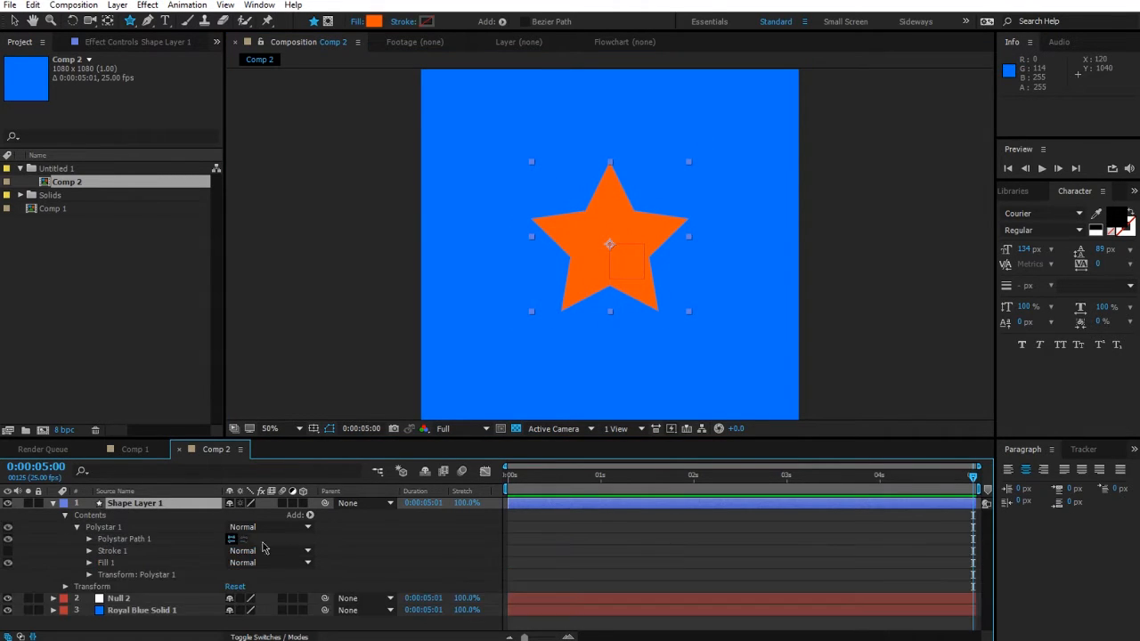
{"action": "left_click", "coordinate": [89, 539]}
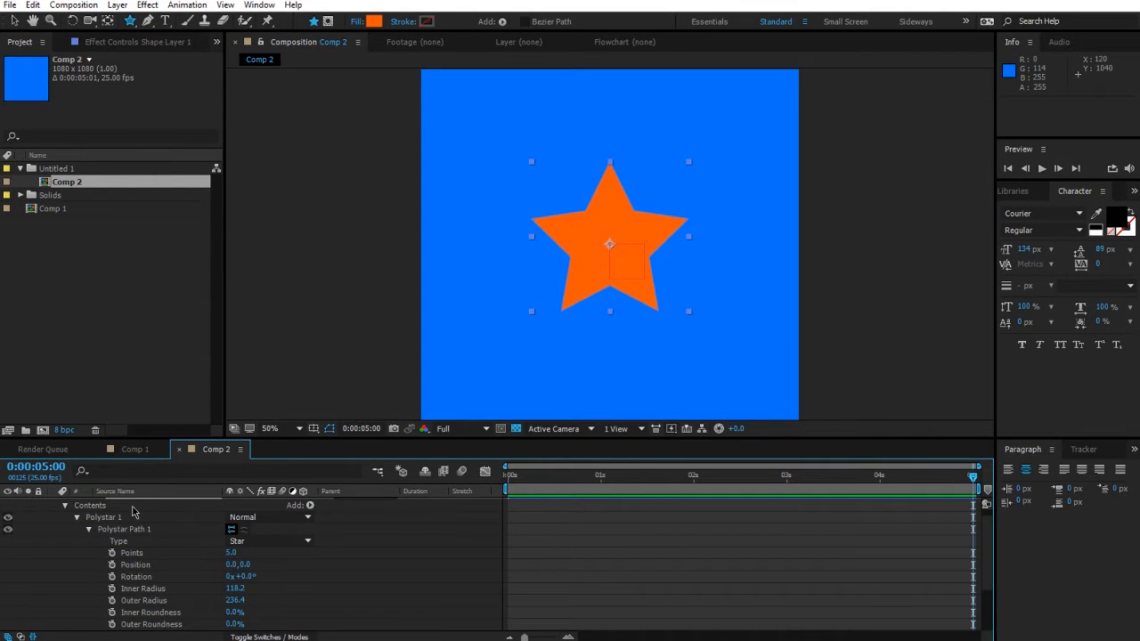
{"action": "scroll", "coordinate": [189, 581], "scroll_direction": "down", "scroll_amount": 2}
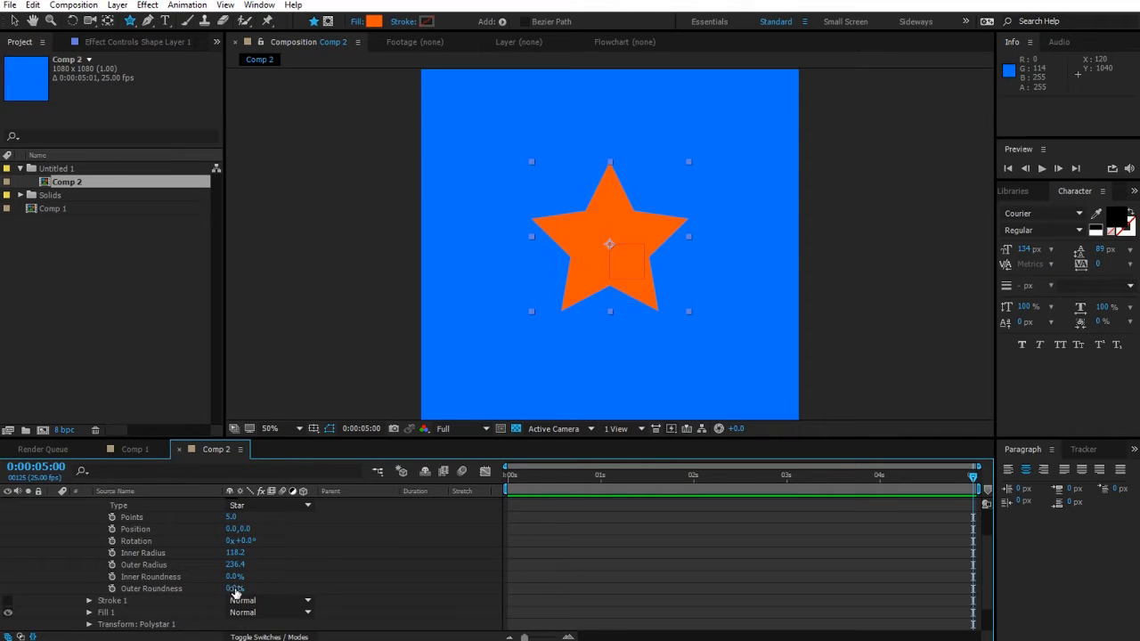
{"action": "left_click_drag", "start_coordinate": [235, 565], "coordinate": [141, 566]}
{"action": "left_click_drag", "start_coordinate": [234, 554], "coordinate": [178, 554]}
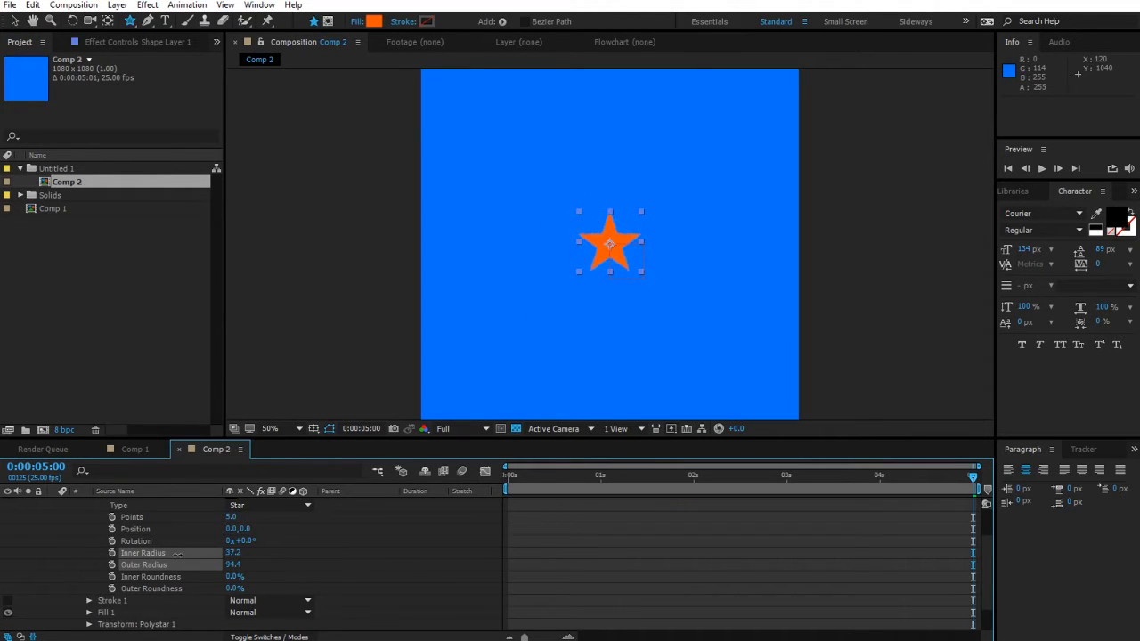
{"action": "left_click", "coordinate": [339, 547]}
Step: Add the expression wiggle(0,.5) to the star's fill color
{"action": "scroll", "coordinate": [356, 592], "scroll_direction": "up", "scroll_amount": 2}
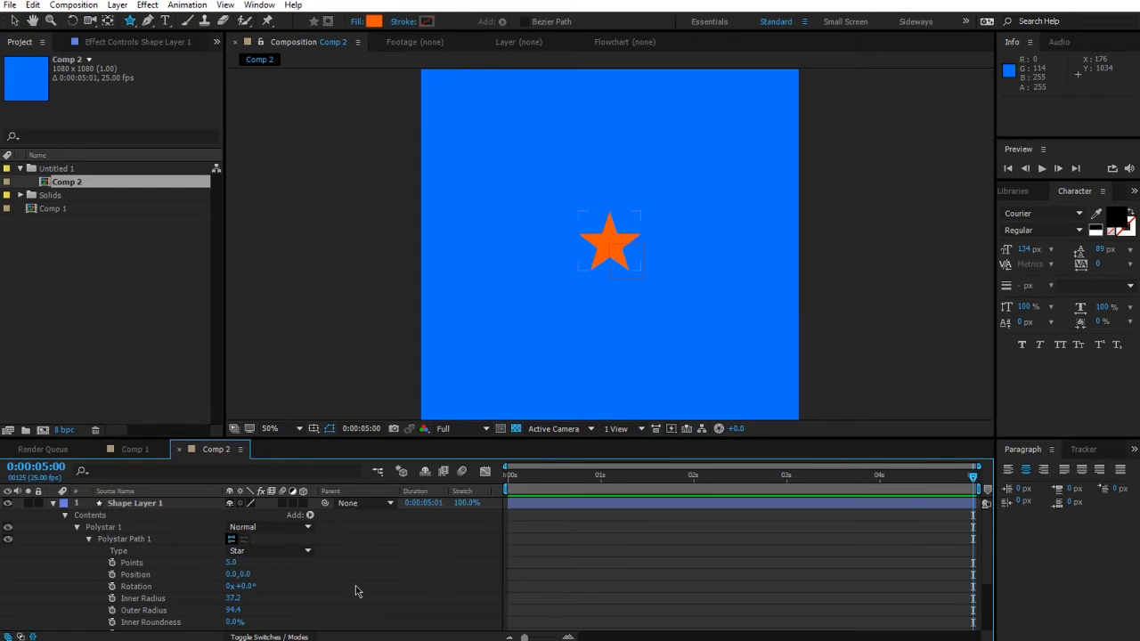
{"action": "left_click", "coordinate": [115, 503]}
{"action": "left_click", "coordinate": [103, 527]}
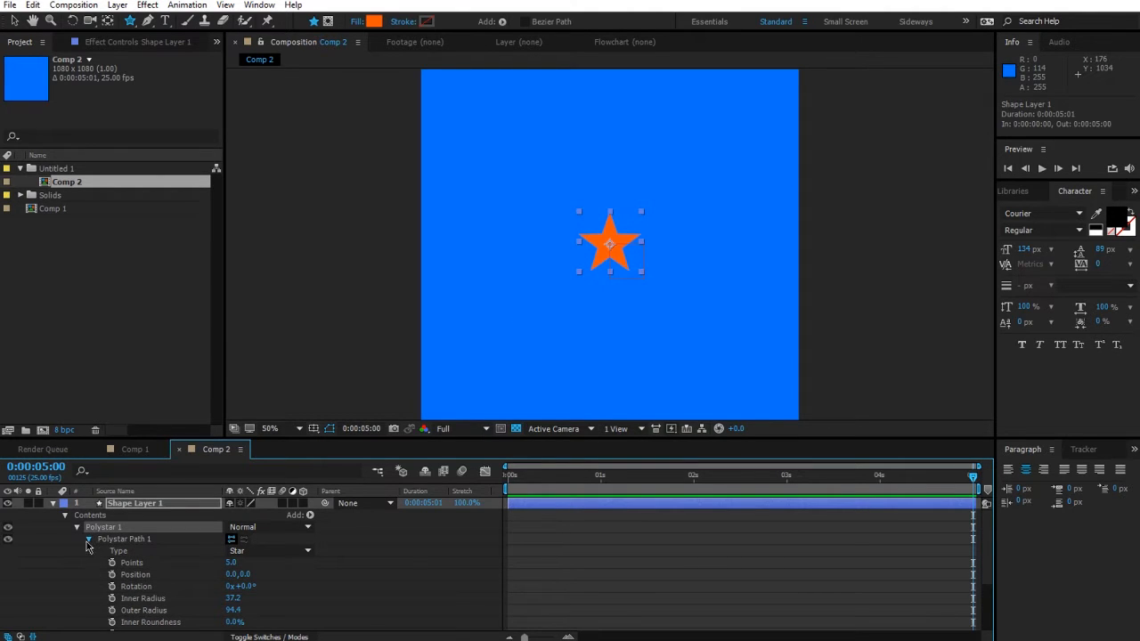
{"action": "left_click", "coordinate": [88, 540]}
{"action": "left_click", "coordinate": [88, 563]}
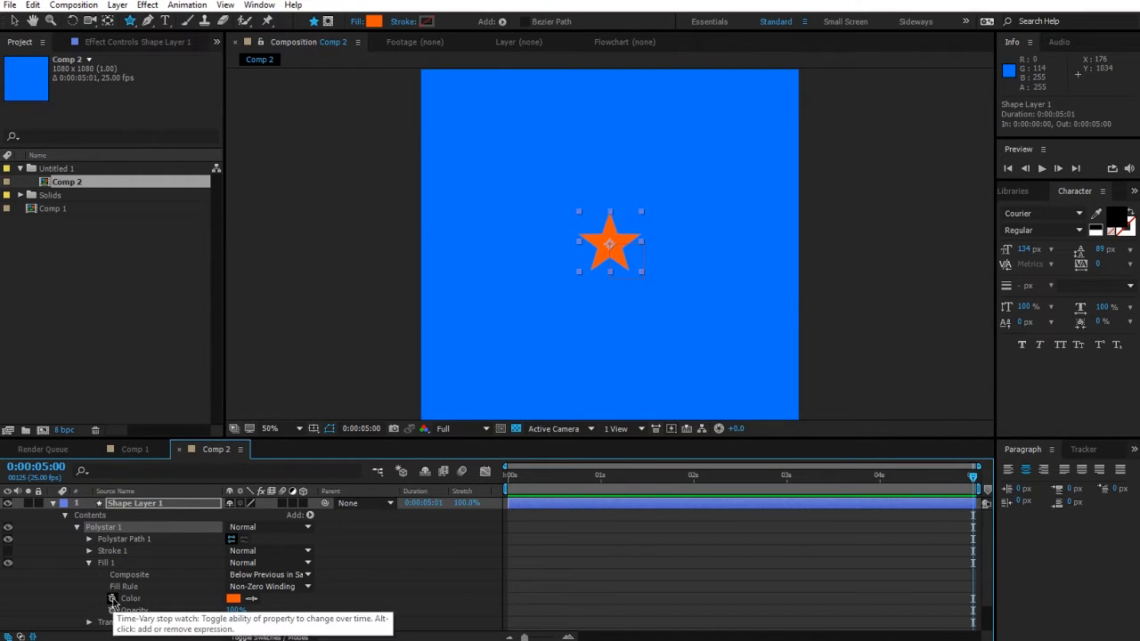
{"action": "left_click", "coordinate": [112, 599], "text": "alt"}
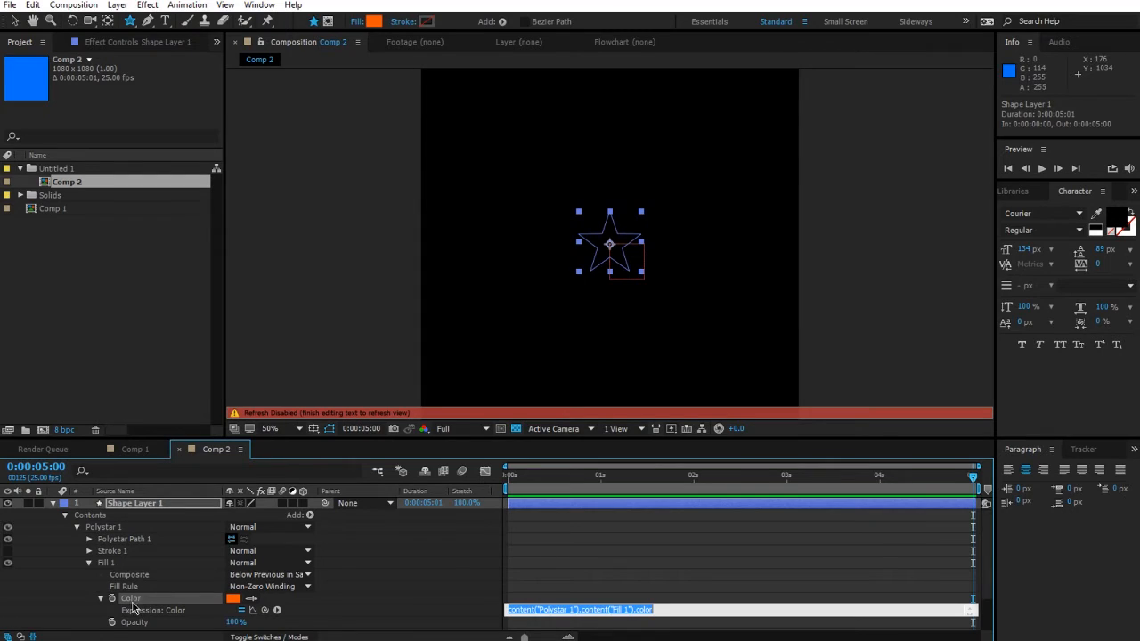
{"action": "type", "text": "wiggle(0, 5"}
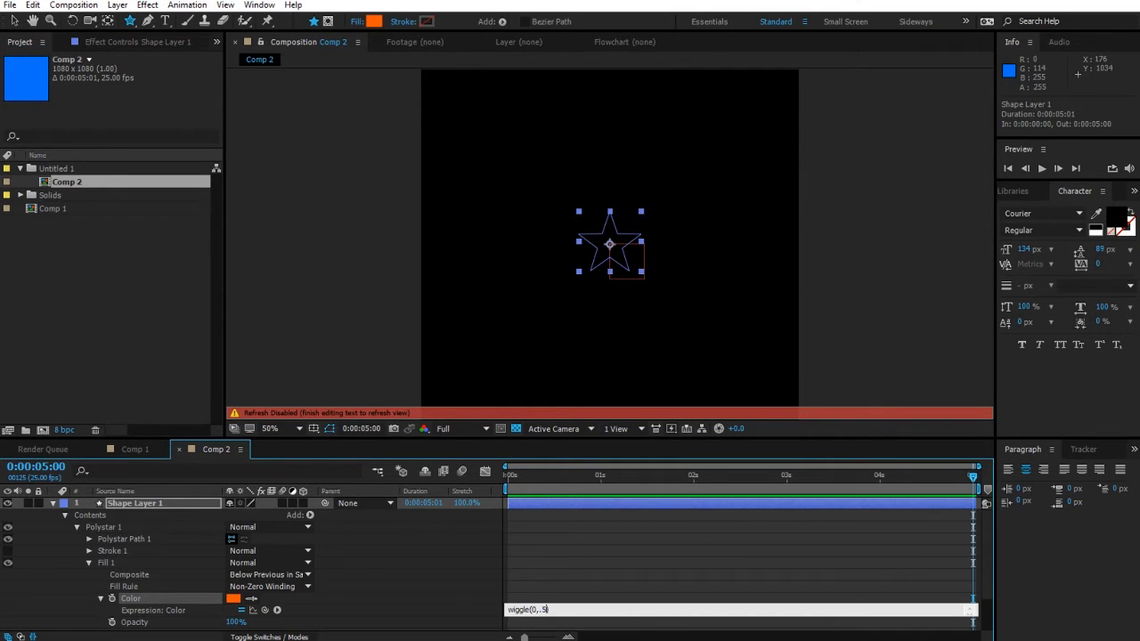
{"action": "left_click", "coordinate": [322, 609]}
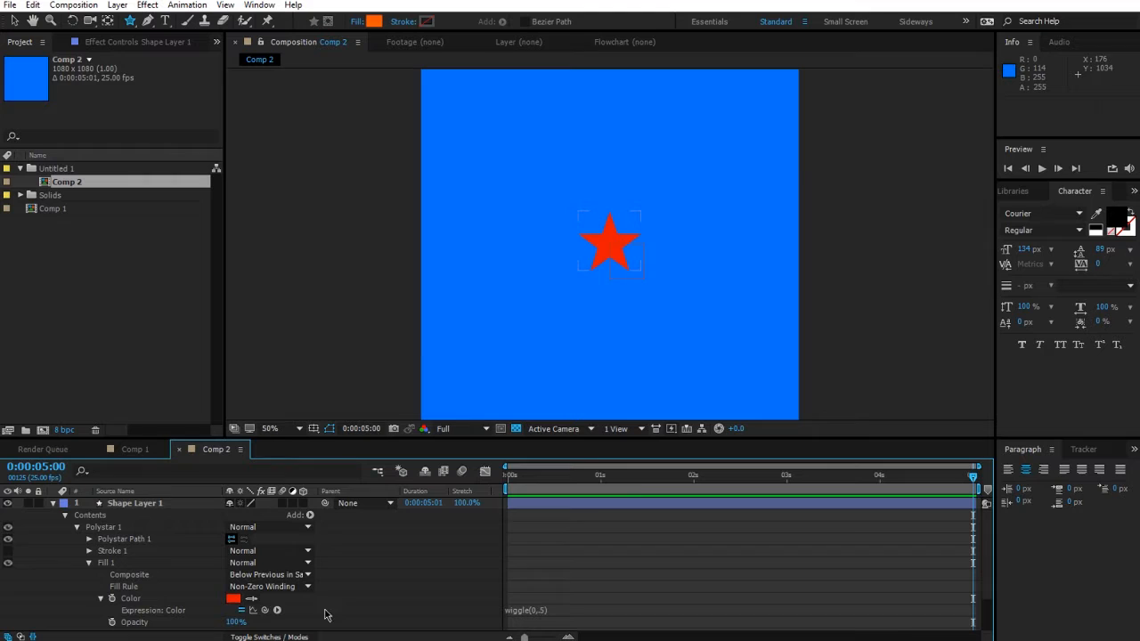
Step: Change the star's base fill color to magenta, FF00EA
{"action": "left_click", "coordinate": [232, 598]}
{"action": "left_click", "coordinate": [608, 303]}
{"action": "left_click_drag", "start_coordinate": [609, 303], "coordinate": [663, 288]}
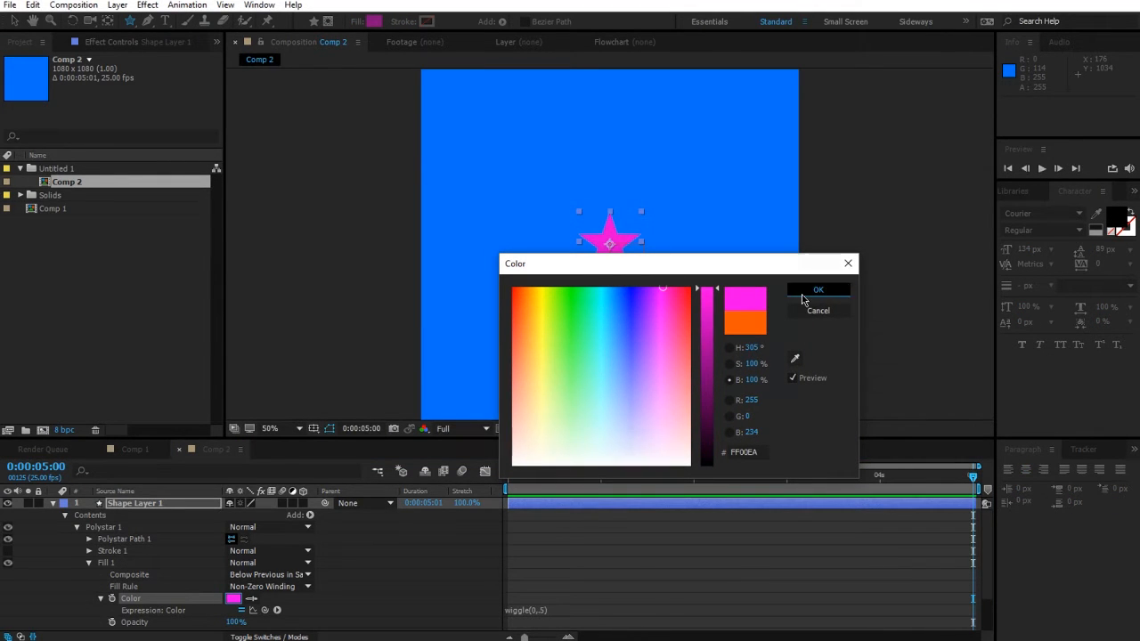
{"action": "left_click", "coordinate": [817, 290]}
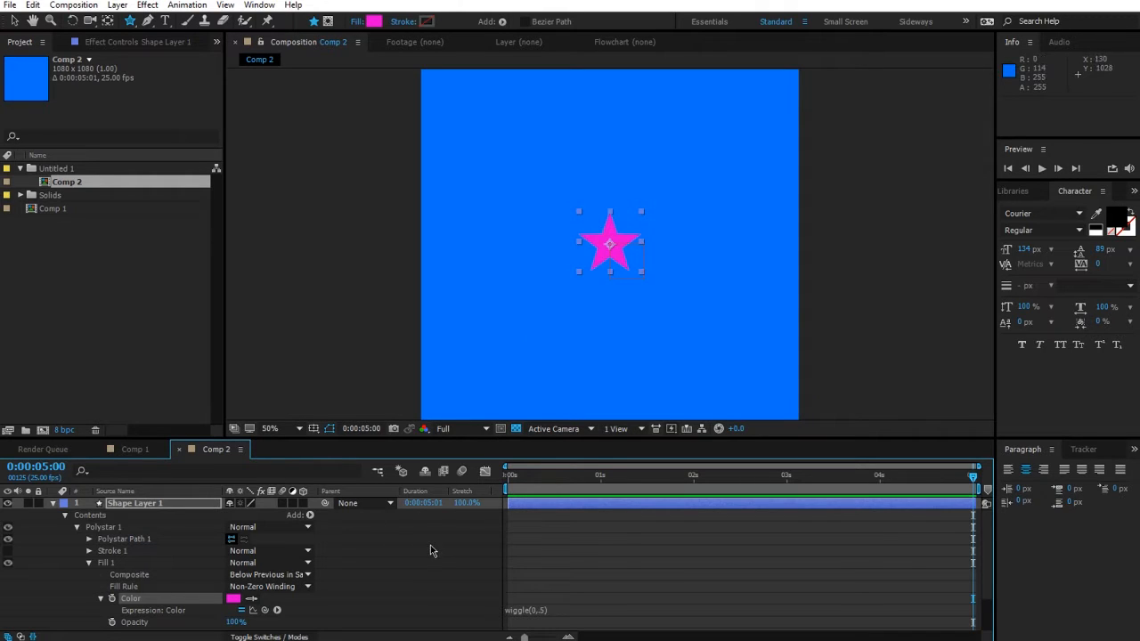
{"action": "left_click", "coordinate": [433, 590]}
Step: Duplicate the star layer four times and spread the five stars around the composition's centre
{"action": "left_click", "coordinate": [64, 506]}
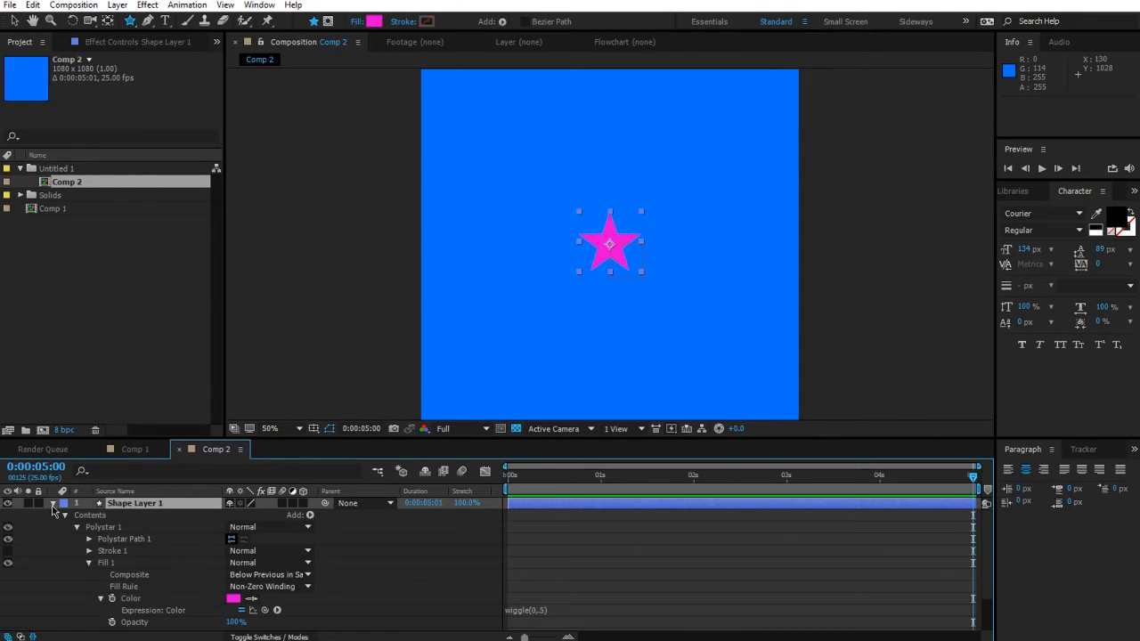
{"action": "left_click", "coordinate": [53, 504]}
{"action": "key", "text": "ctrl+d"}
{"action": "key", "text": "ctrl+d"}
{"action": "key", "text": "ctrl+d"}
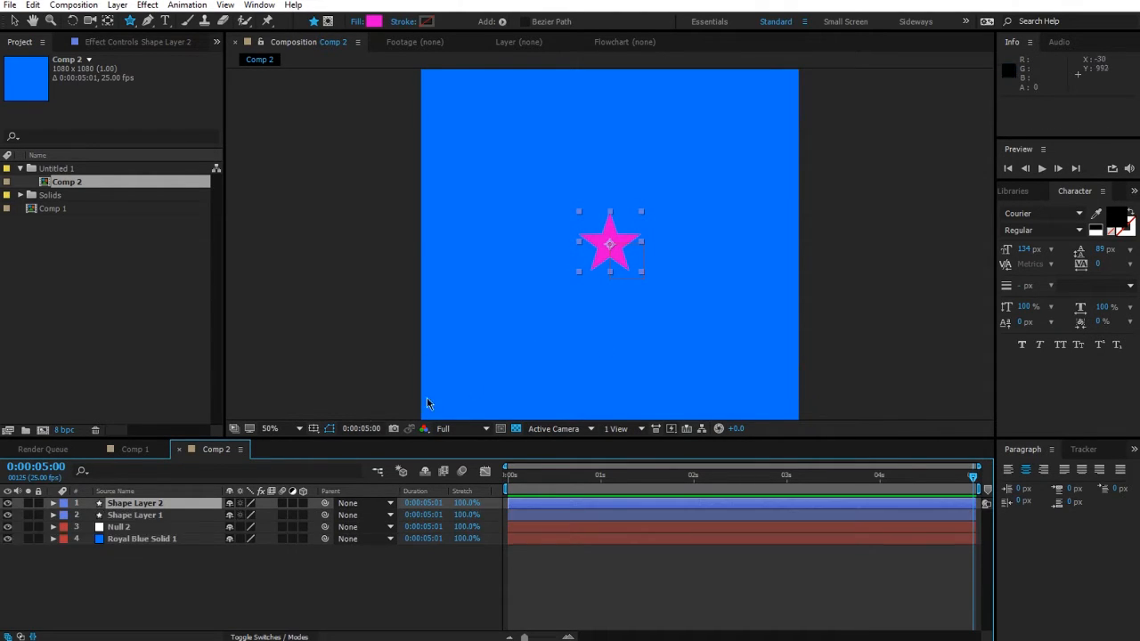
{"action": "key", "text": "v"}
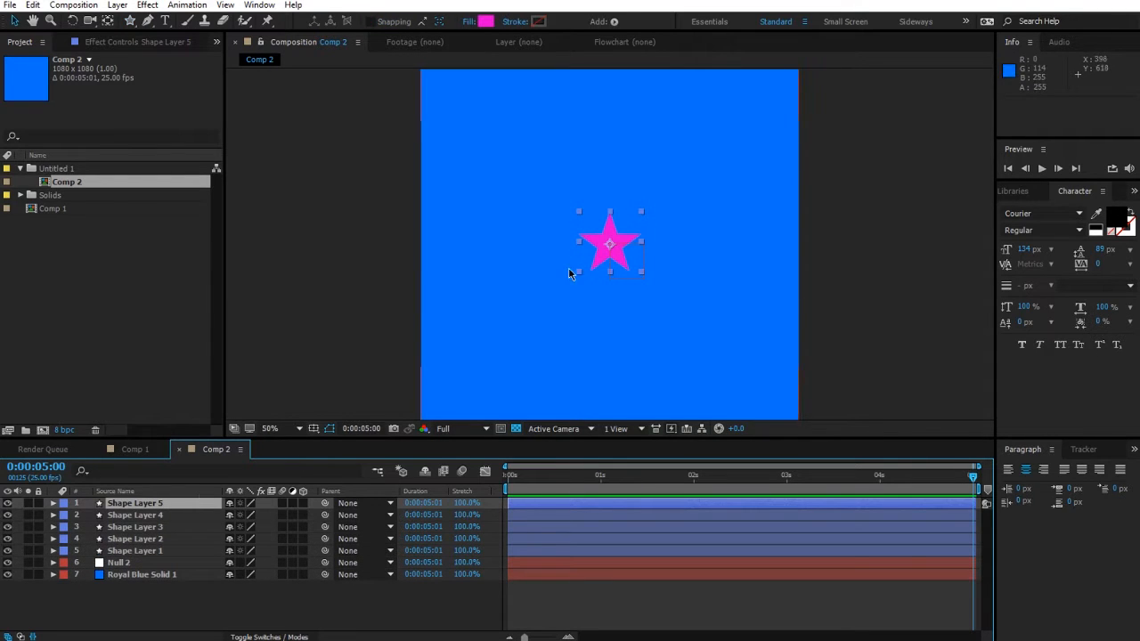
{"action": "key", "text": "ctrl+d"}
{"action": "left_click_drag", "start_coordinate": [610, 248], "coordinate": [700, 302]}
{"action": "left_click_drag", "start_coordinate": [620, 263], "coordinate": [626, 336]}
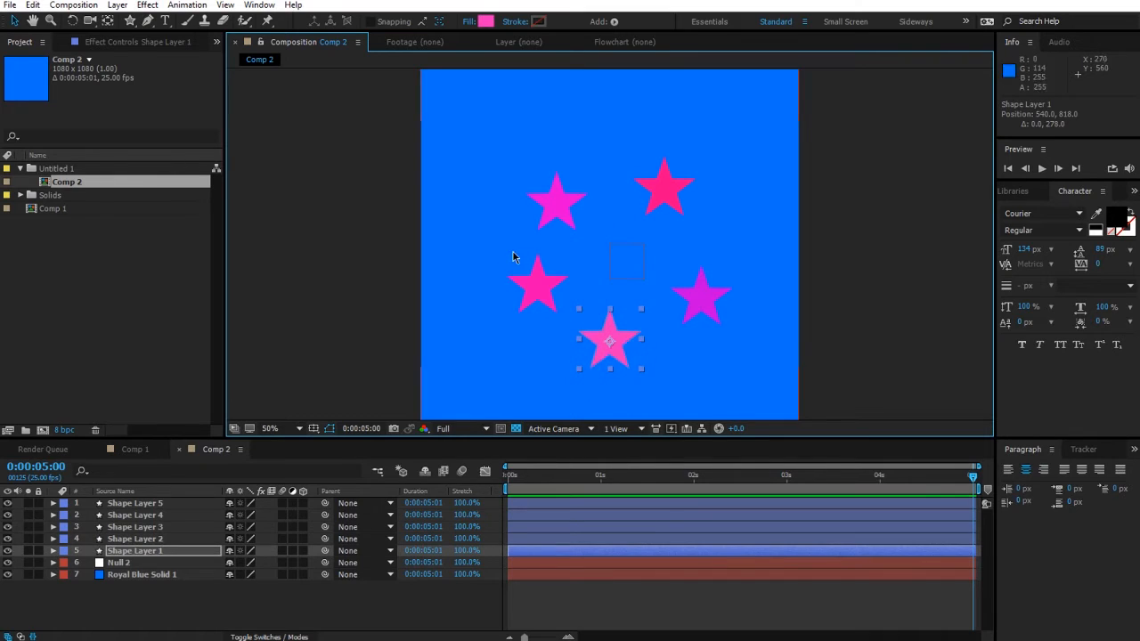
Step: Undo the repositioning and duplication of the star layers
{"action": "key", "text": "ctrl+z"}
{"action": "key", "text": "ctrl+z"}
{"action": "key", "text": "ctrl+z"}
{"action": "key", "text": "ctrl+z"}
{"action": "key", "text": "ctrl+z"}
{"action": "key", "text": "ctrl+z"}
{"action": "key", "text": "ctrl+z"}
{"action": "key", "text": "ctrl+z"}
{"action": "key", "text": "ctrl+z"}
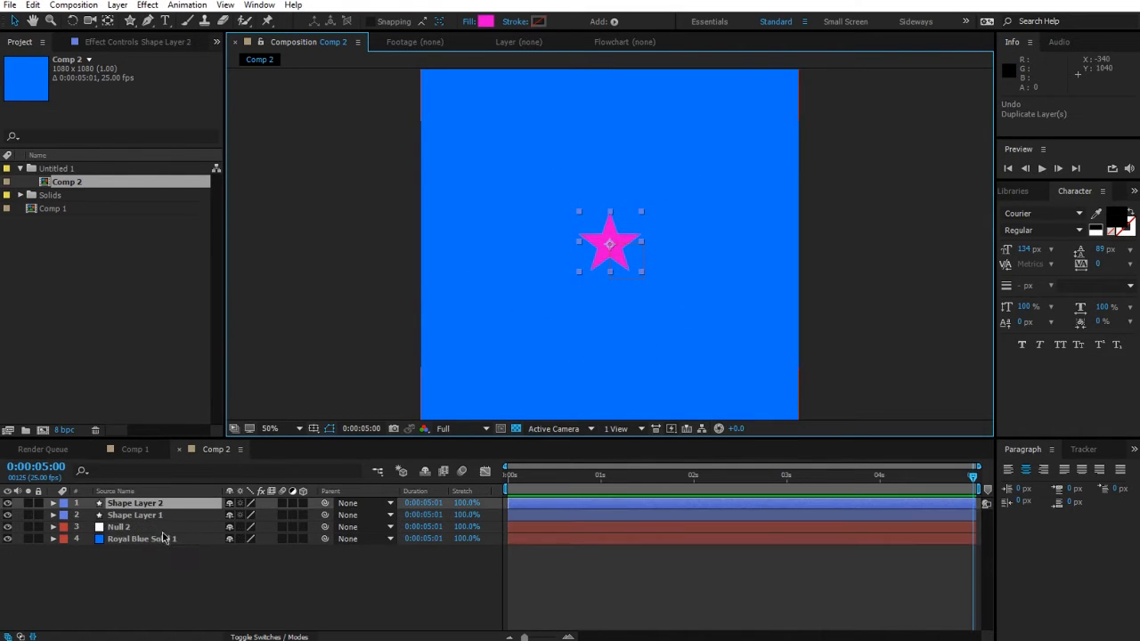
Step: Change the star's fill color expression to wiggle(0,2)
{"action": "left_click", "coordinate": [155, 505]}
{"action": "key", "text": "e"}
{"action": "key", "text": "e"}
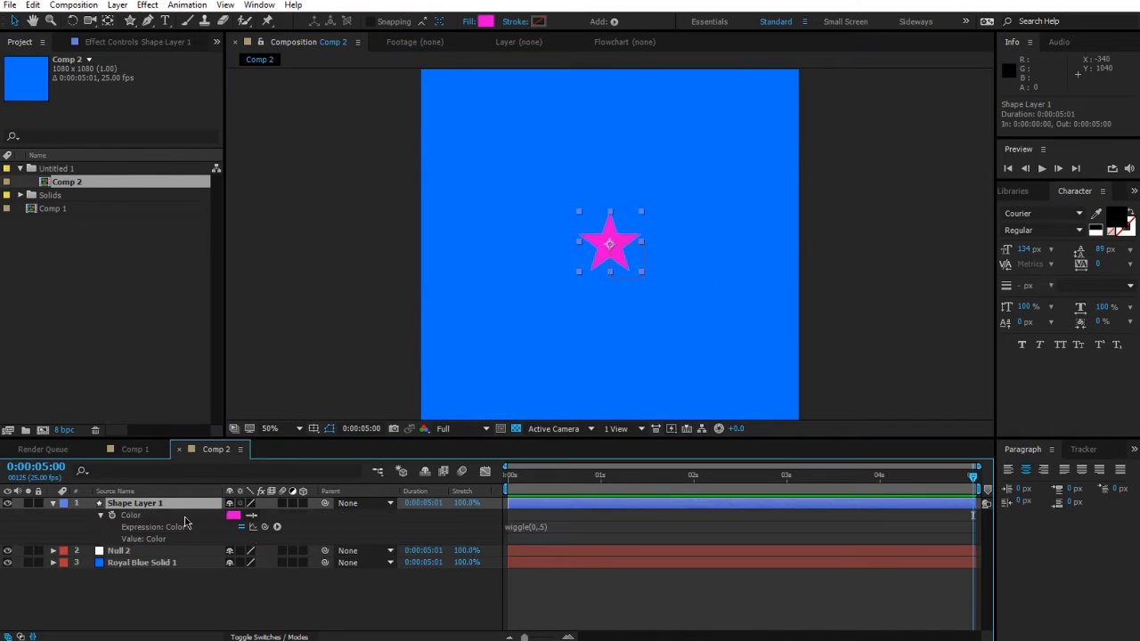
{"action": "left_click", "coordinate": [545, 526]}
{"action": "left_click", "coordinate": [571, 527]}
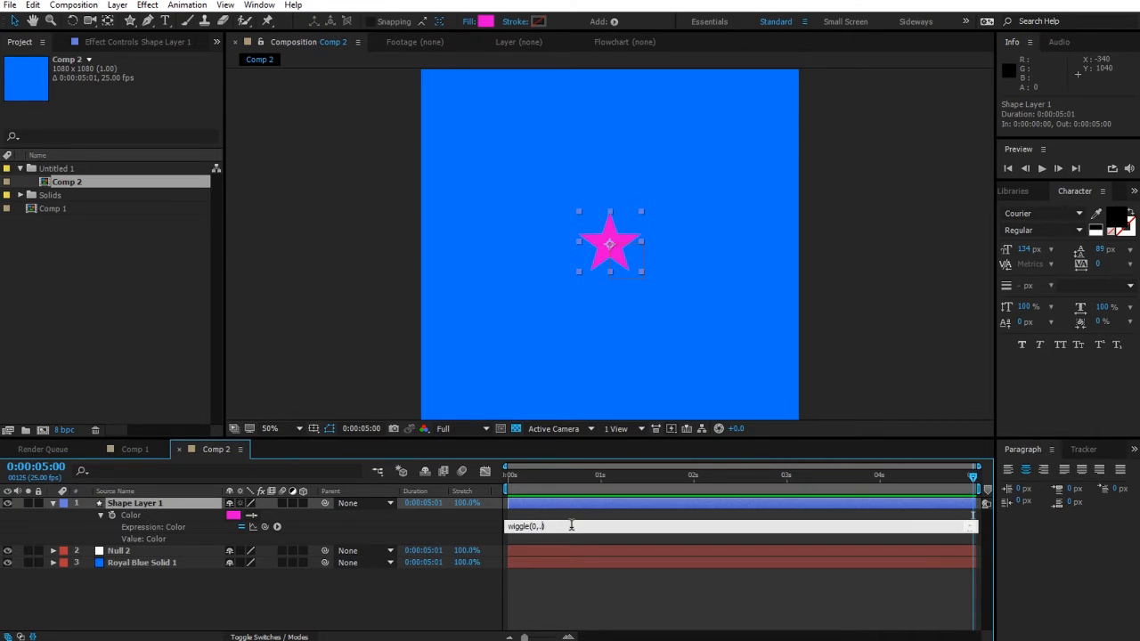
{"action": "left_click", "coordinate": [512, 544]}
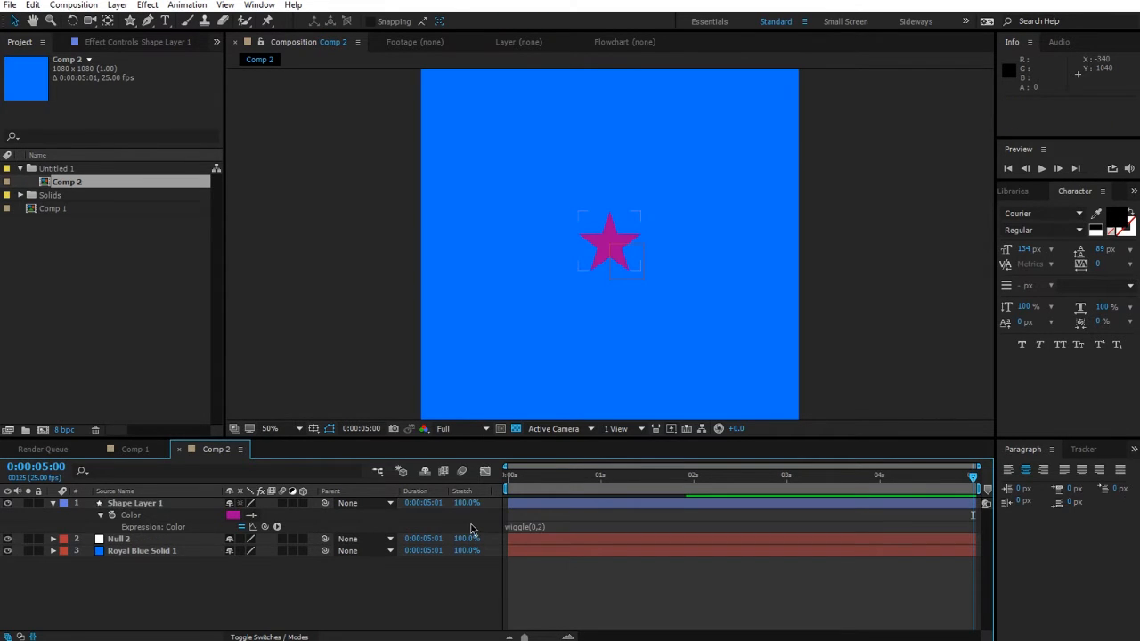
Step: Duplicate the star layer five times and spread the six stars around the composition
{"action": "left_click", "coordinate": [150, 505]}
{"action": "key", "text": "ctrl+d"}
{"action": "key", "text": "ctrl+d"}
{"action": "key", "text": "ctrl+d"}
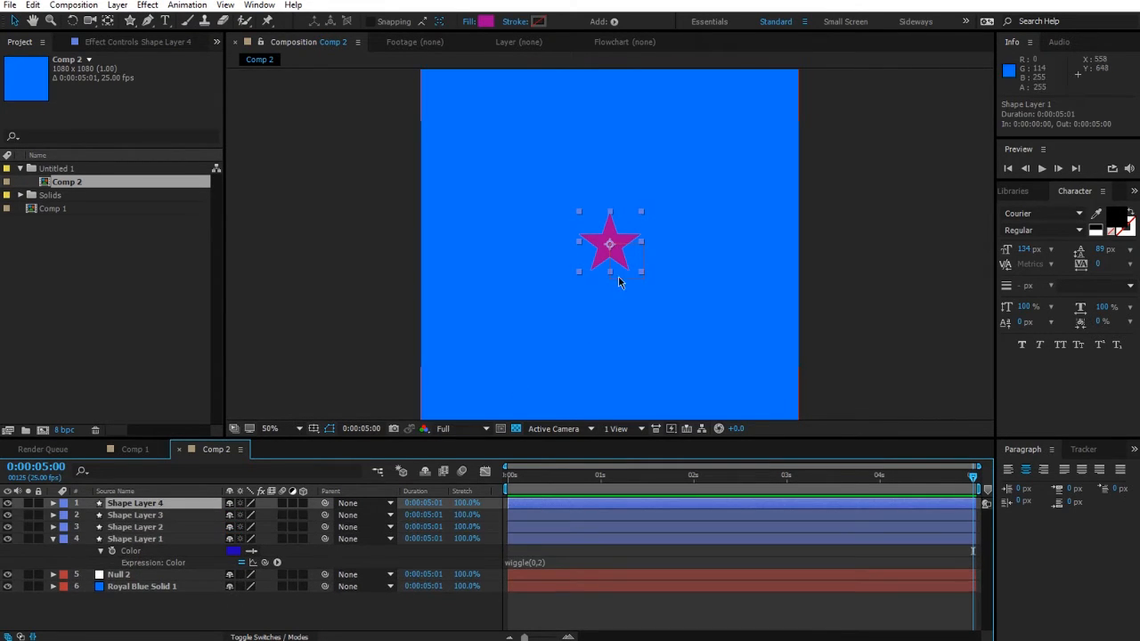
{"action": "left_click_drag", "start_coordinate": [623, 255], "coordinate": [677, 173]}
{"action": "left_click", "coordinate": [602, 240]}
{"action": "left_click_drag", "start_coordinate": [602, 240], "coordinate": [596, 167]}
{"action": "left_click", "coordinate": [168, 506]}
{"action": "key", "text": "ctrl+d"}
{"action": "key", "text": "ctrl+d"}
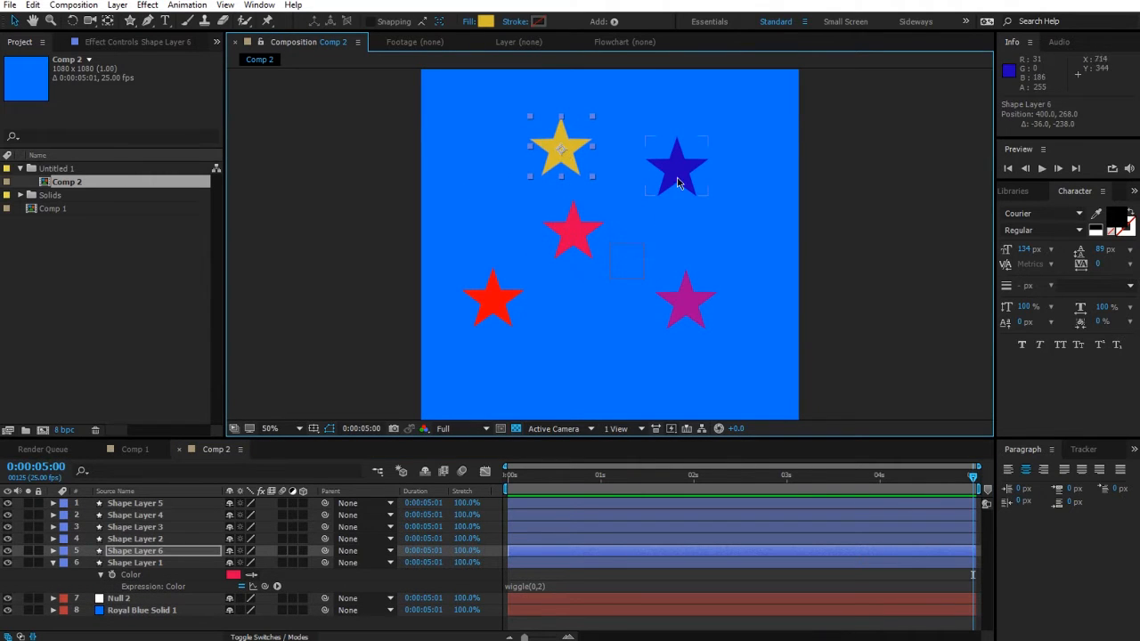
{"action": "left_click", "coordinate": [546, 232]}
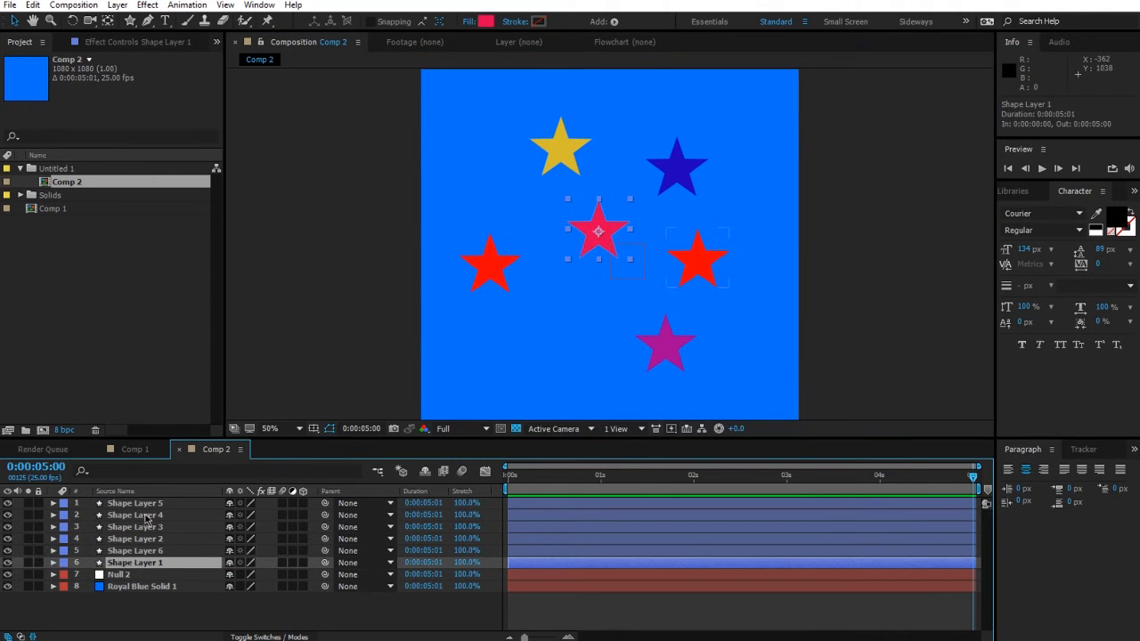
Step: Move Null 2 up and right of the composition's centre, to about 778, 456
{"action": "left_click", "coordinate": [147, 515], "text": "shift"}
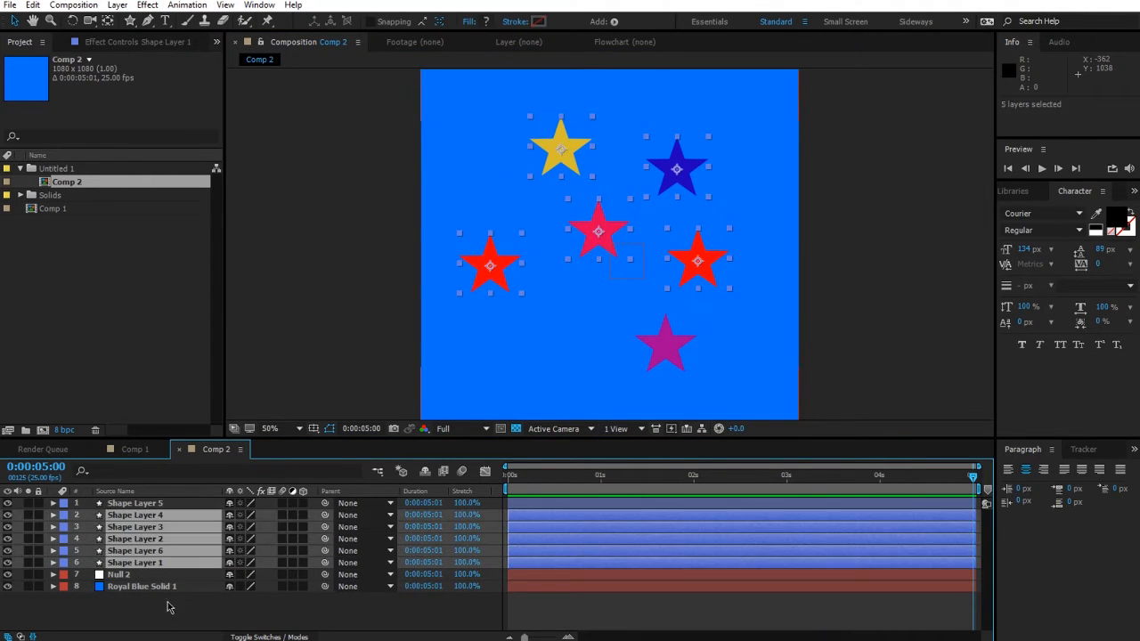
{"action": "left_click", "coordinate": [168, 607]}
{"action": "left_click", "coordinate": [191, 575]}
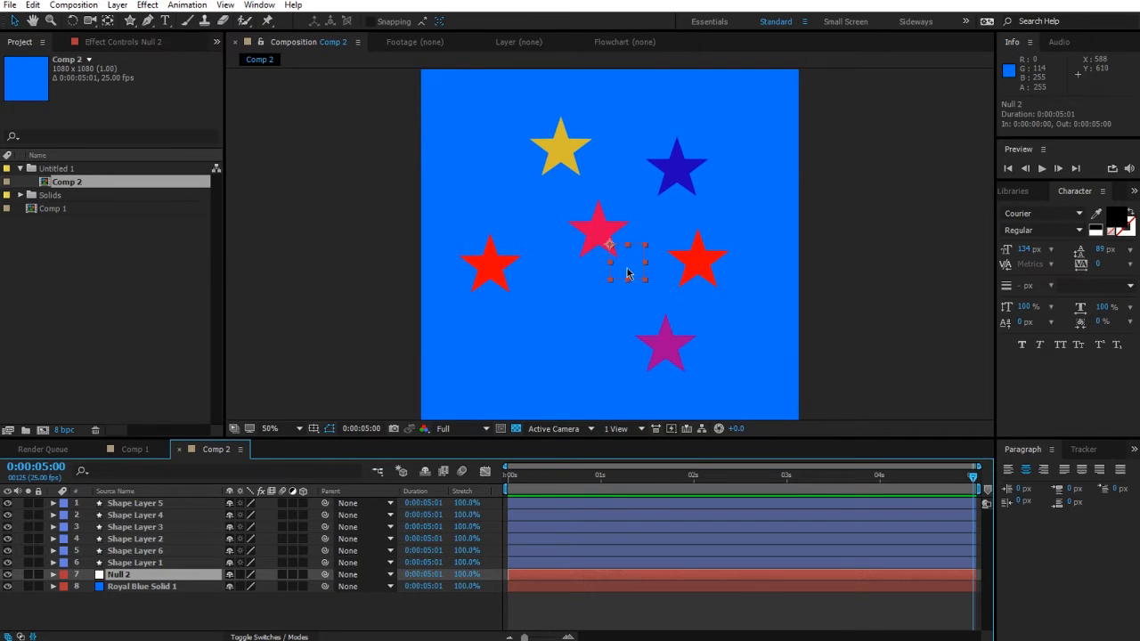
{"action": "left_click_drag", "start_coordinate": [628, 273], "coordinate": [708, 209]}
Step: Link Shape Layer 1's position to the null with the expression thisComp.layer("Null 2").transform.position
{"action": "left_click", "coordinate": [142, 564]}
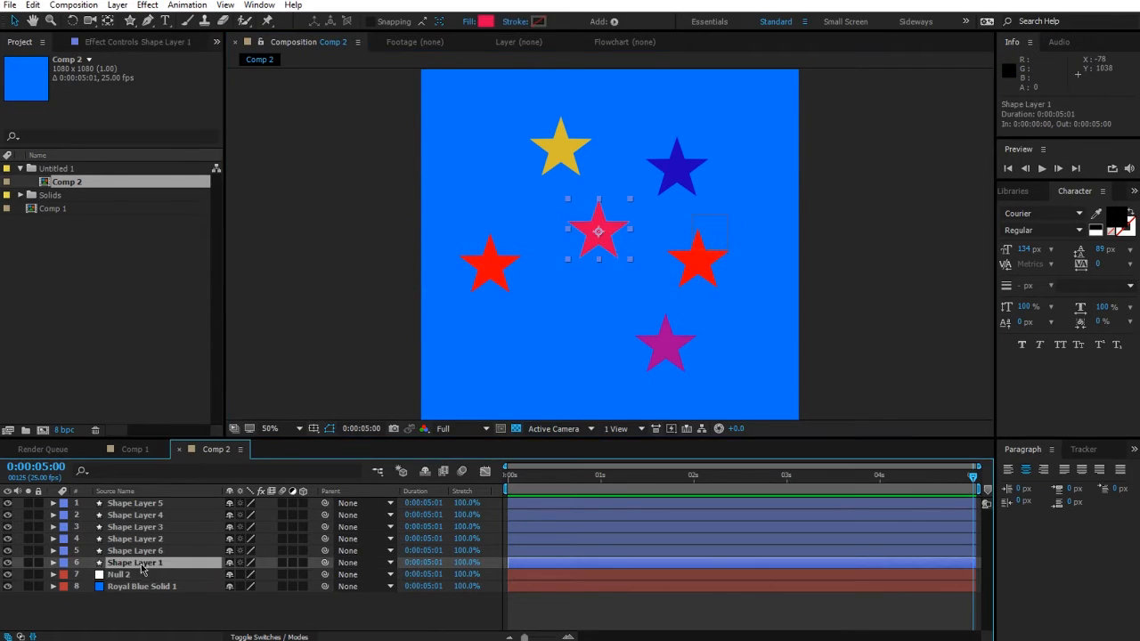
{"action": "key", "text": "p"}
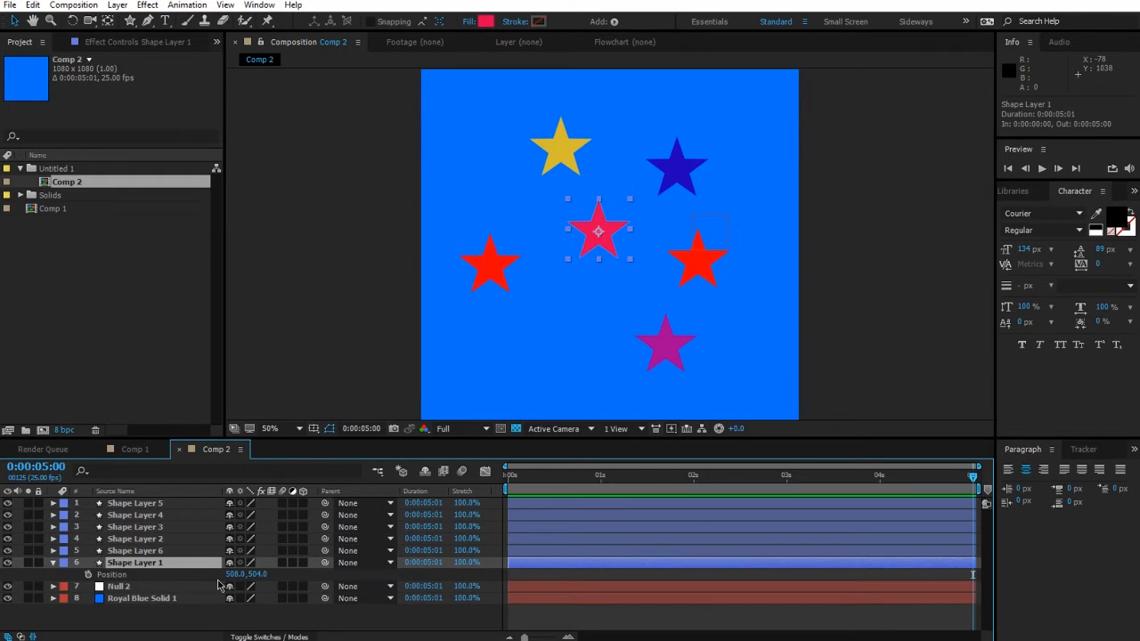
{"action": "left_click", "coordinate": [88, 576], "text": "alt"}
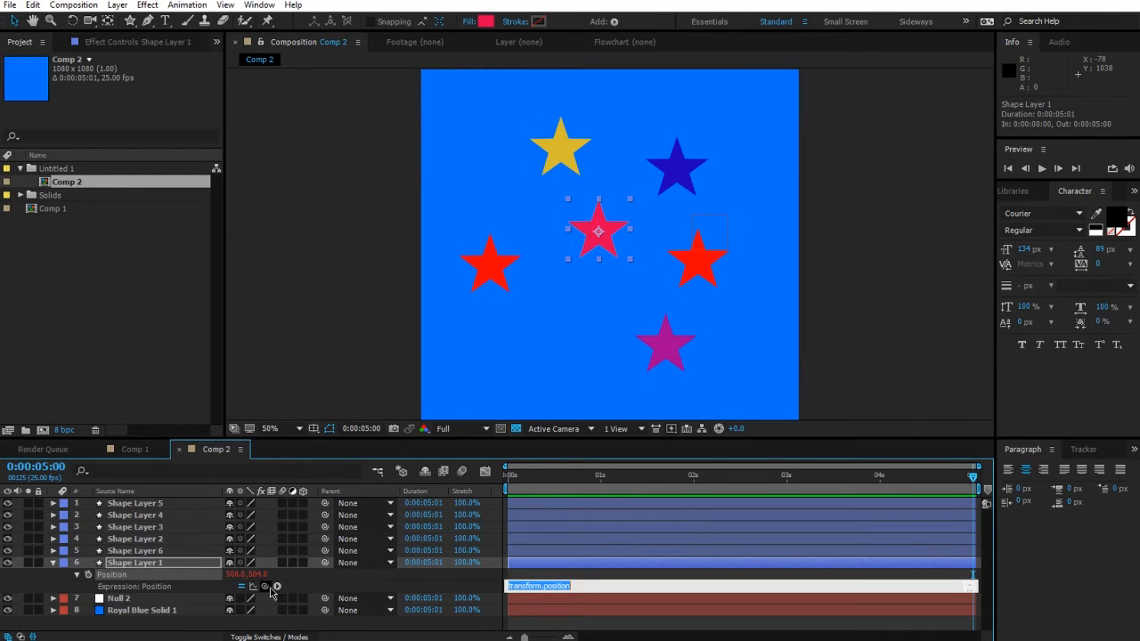
{"action": "left_click_drag", "start_coordinate": [270, 589], "coordinate": [124, 600]}
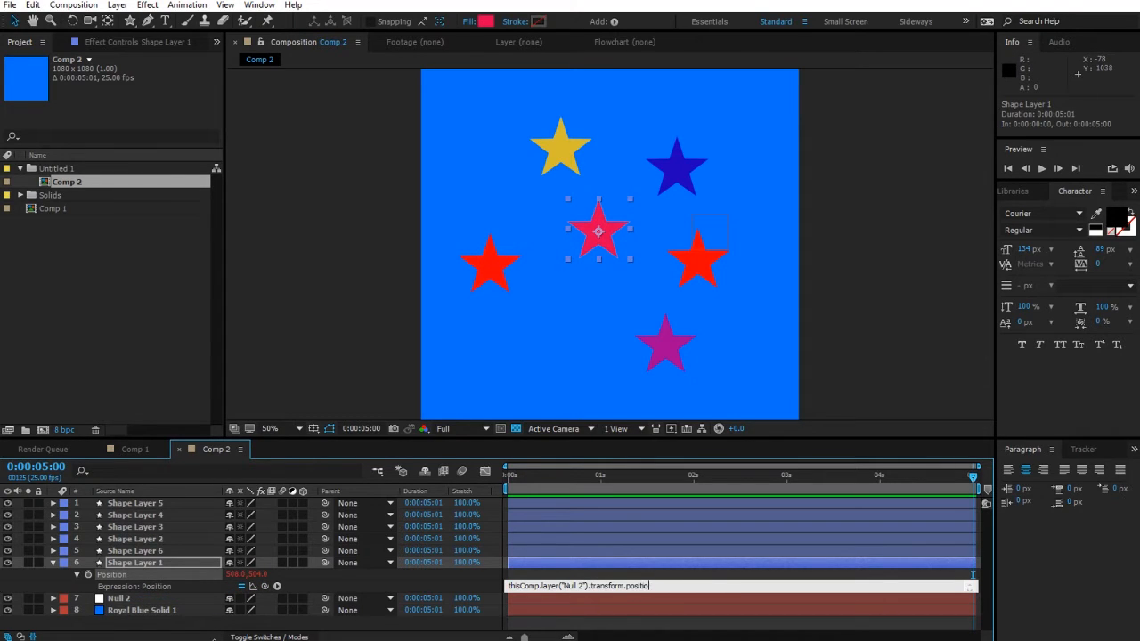
{"action": "left_click", "coordinate": [387, 625]}
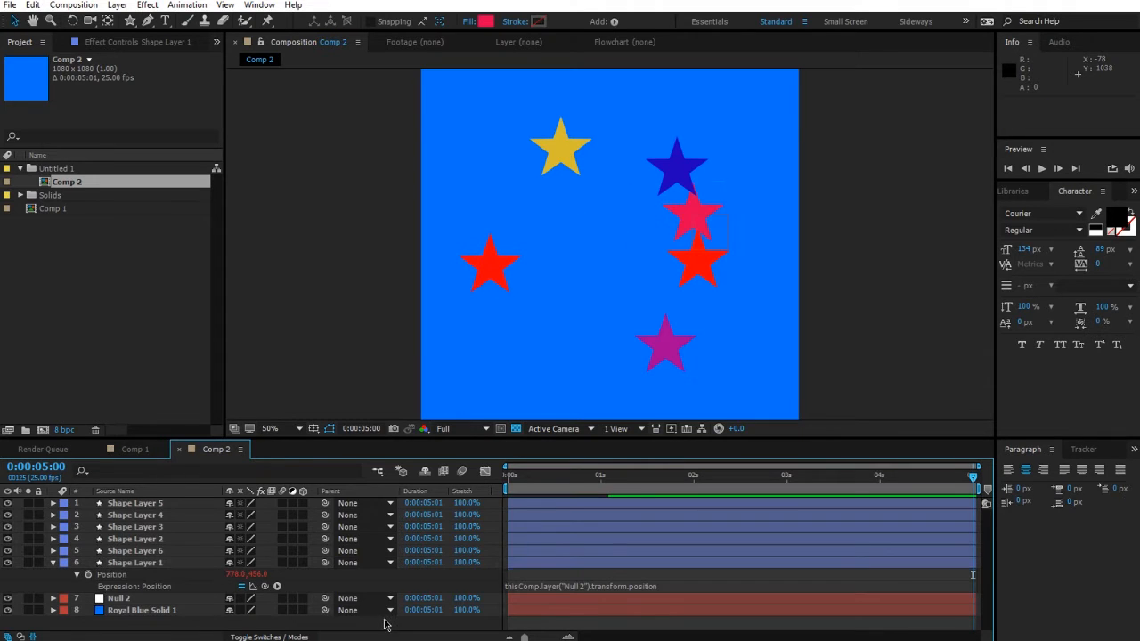
Step: Move Null 2 below and left of the composition's centre, to about 490, 640, to test the position link
{"action": "left_click", "coordinate": [143, 610]}
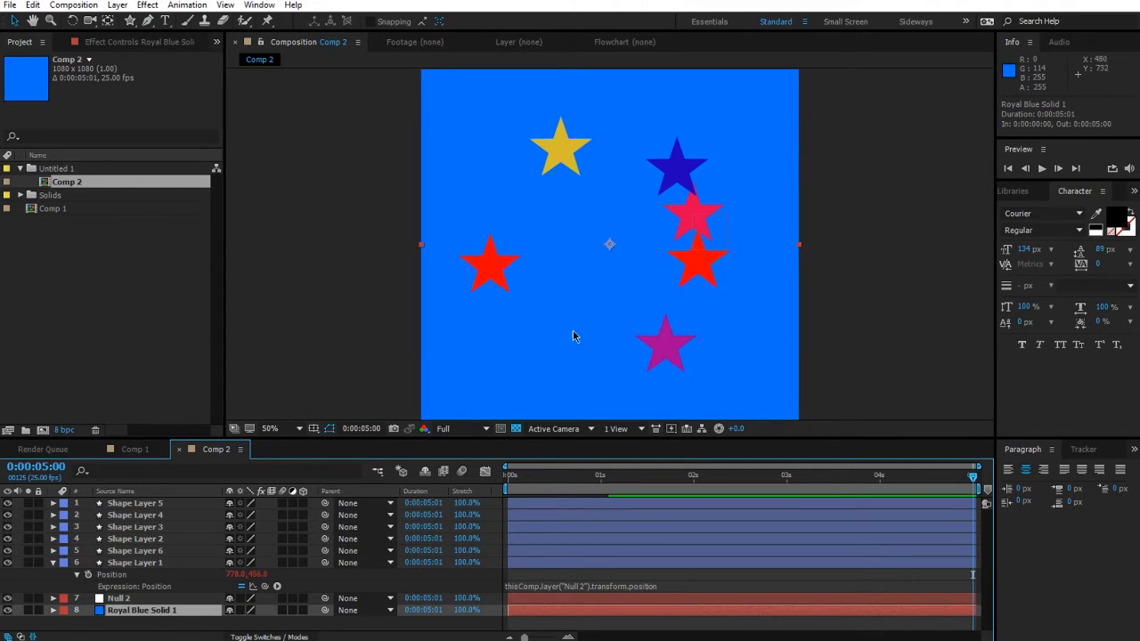
{"action": "left_click", "coordinate": [125, 598]}
{"action": "left_click_drag", "start_coordinate": [722, 233], "coordinate": [621, 298]}
Step: Hide and delete the five duplicate star layers, keeping only Shape Layer 1
{"action": "left_click_drag", "start_coordinate": [8, 550], "coordinate": [8, 504]}
{"action": "left_click", "coordinate": [53, 563]}
{"action": "left_click", "coordinate": [134, 551]}
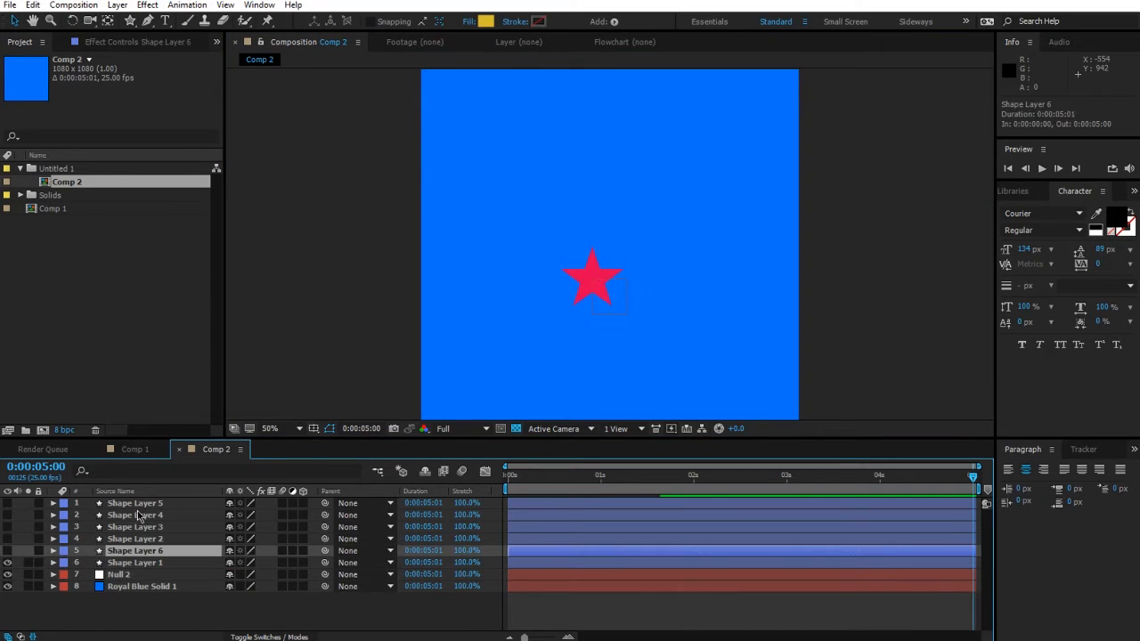
{"action": "left_click", "coordinate": [140, 504], "text": "shift"}
{"action": "key", "text": "Delete"}
Step: Move Null 2 around to test the linked star, leaving it at about 600, 644
{"action": "left_click", "coordinate": [153, 515]}
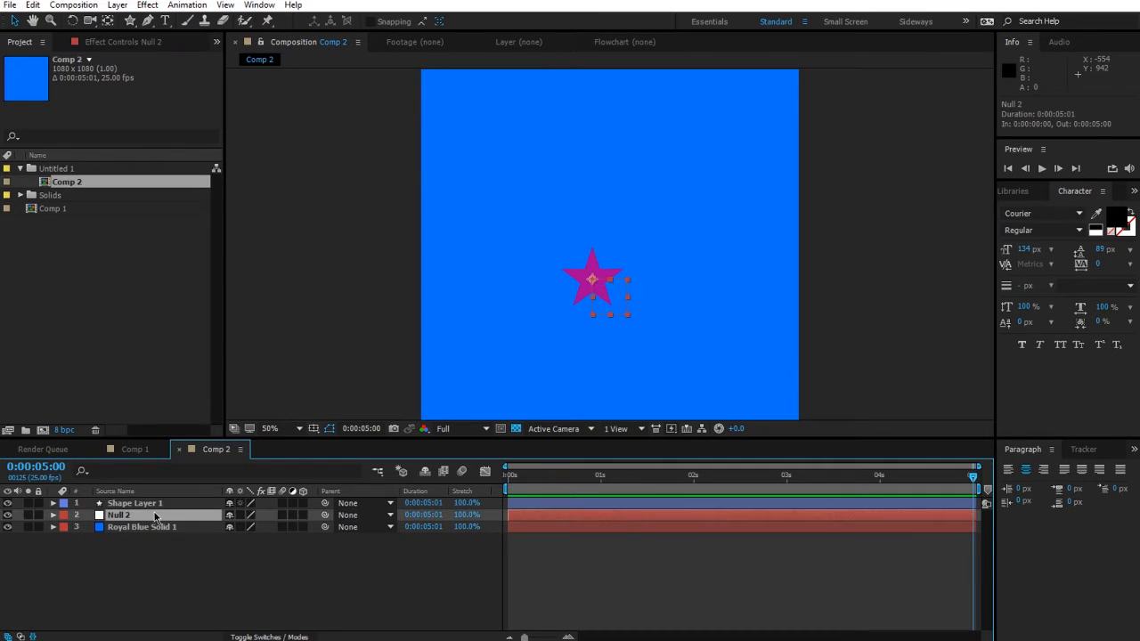
{"action": "left_click", "coordinate": [604, 306]}
{"action": "left_click_drag", "start_coordinate": [604, 305], "coordinate": [593, 259]}
{"action": "left_click_drag", "start_coordinate": [565, 222], "coordinate": [613, 271]}
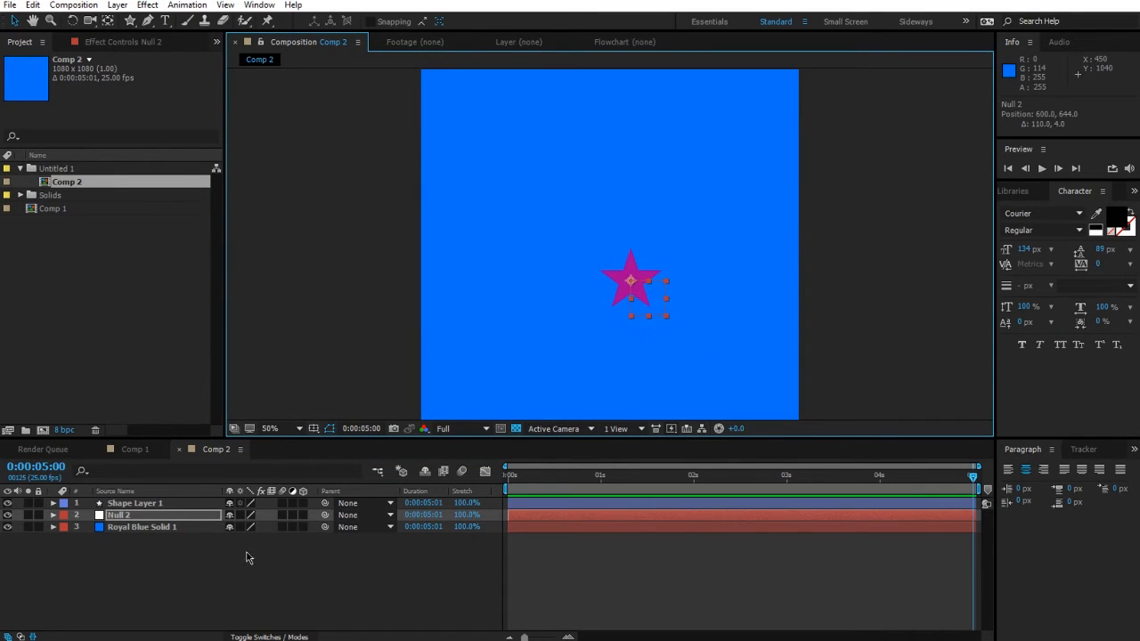
Step: Add the expression wiggle(1,350); to Null 2's position and scrub the timeline from the start to preview the motion
{"action": "left_click_drag", "start_coordinate": [533, 479], "coordinate": [132, 569]}
{"action": "key", "text": "p"}
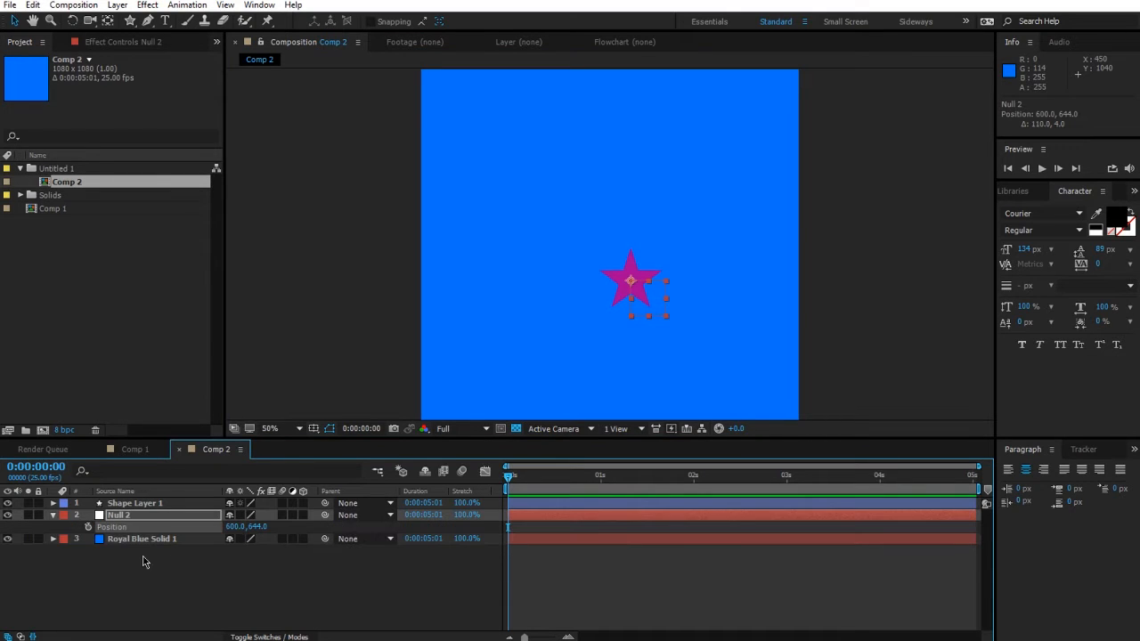
{"action": "left_click", "coordinate": [87, 528], "text": "alt"}
{"action": "type", "text": "wiggle(1,350);"}
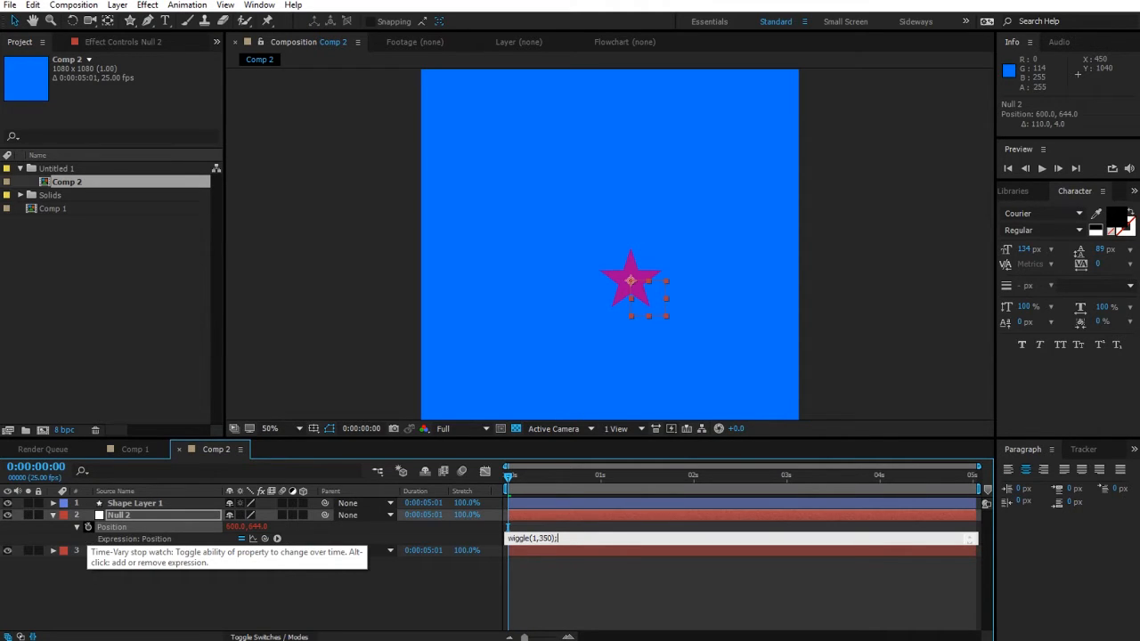
{"action": "left_click", "coordinate": [496, 602]}
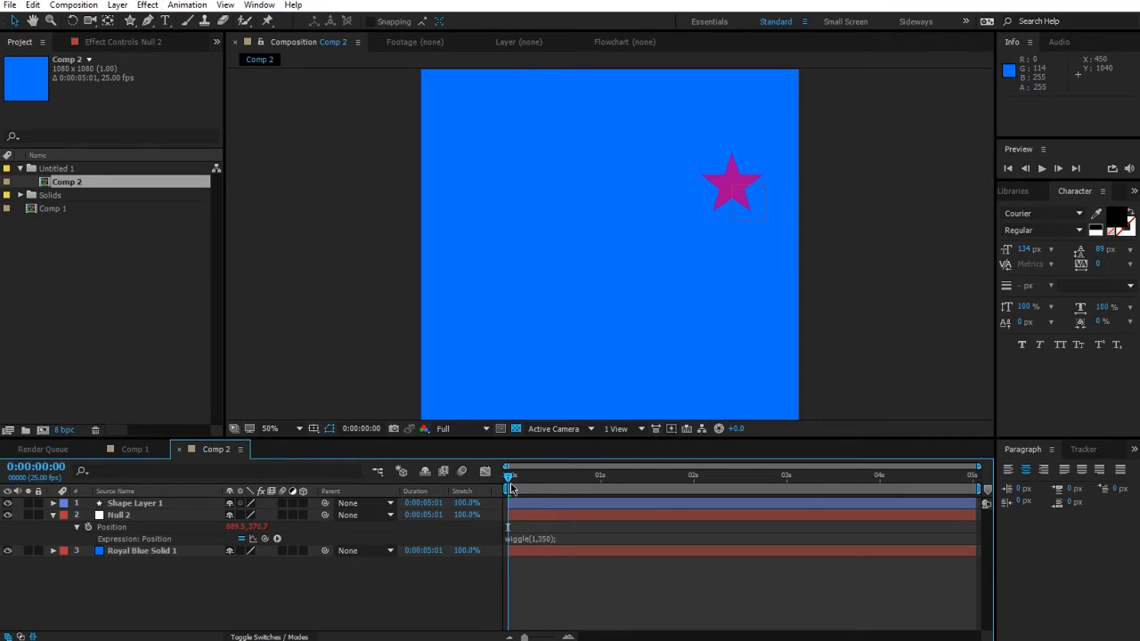
{"action": "left_click_drag", "start_coordinate": [511, 488], "coordinate": [827, 505]}
Step: Change Null 2's position expression to wiggle(.5,350); and play back the motion
{"action": "left_click", "coordinate": [534, 538]}
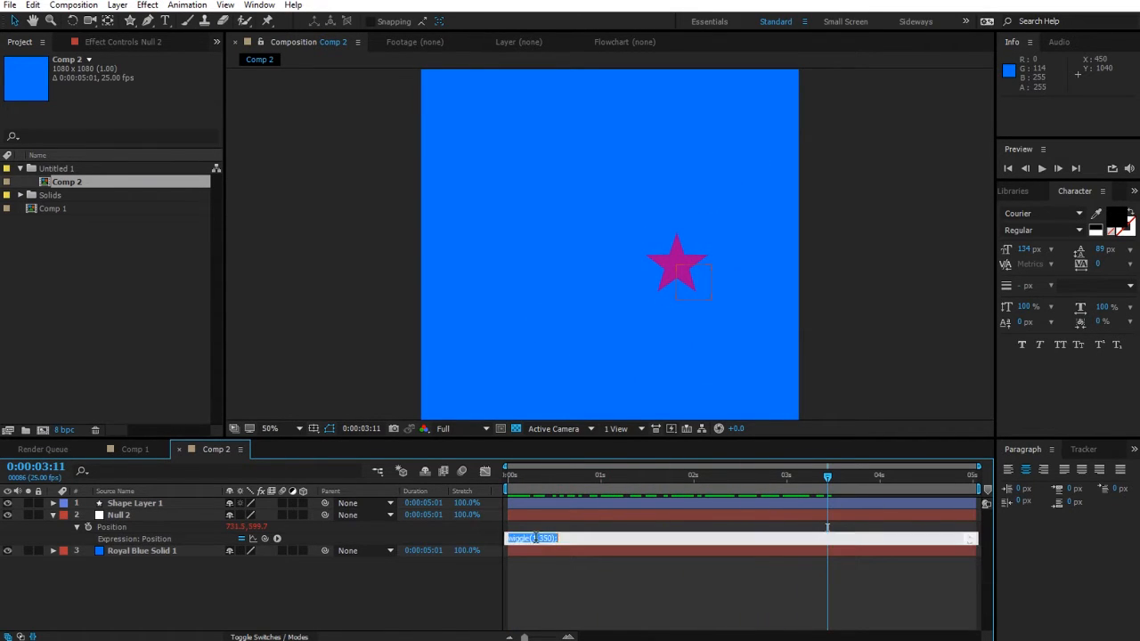
{"action": "left_click", "coordinate": [534, 538]}
{"action": "key", "text": "BackSpace"}
{"action": "type", "text": ".5"}
{"action": "left_click", "coordinate": [604, 603]}
{"action": "key", "text": "space"}
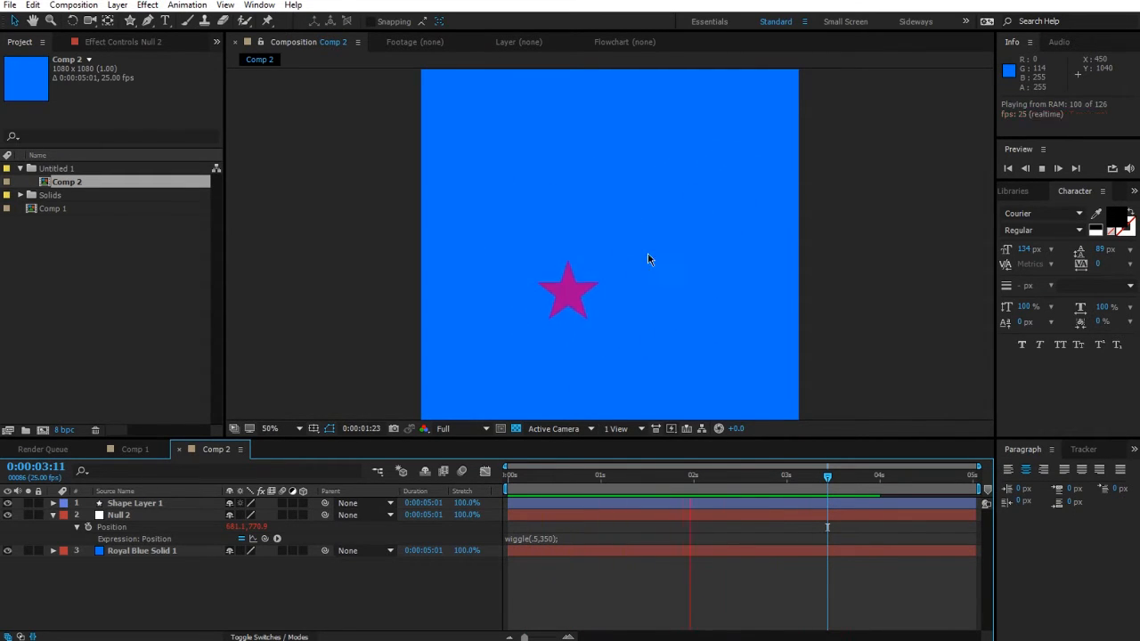
Step: Append .valueAtTime(1) to Shape Layer 1's position expression and scrub through to 5 seconds to compare the star with the null
{"action": "left_click", "coordinate": [162, 504]}
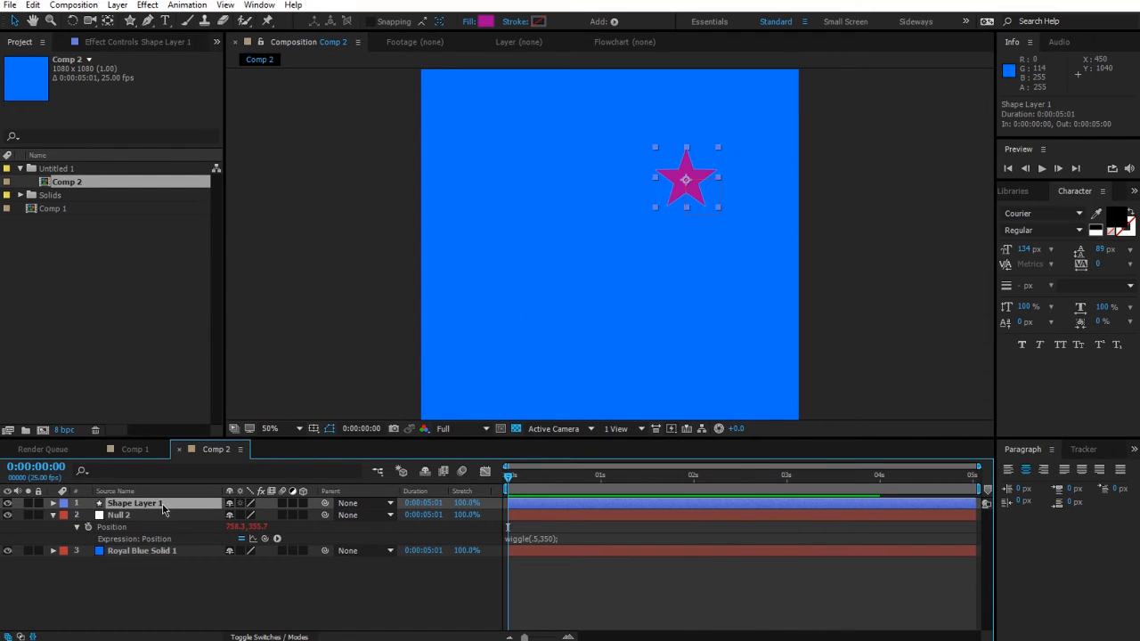
{"action": "key", "text": "p"}
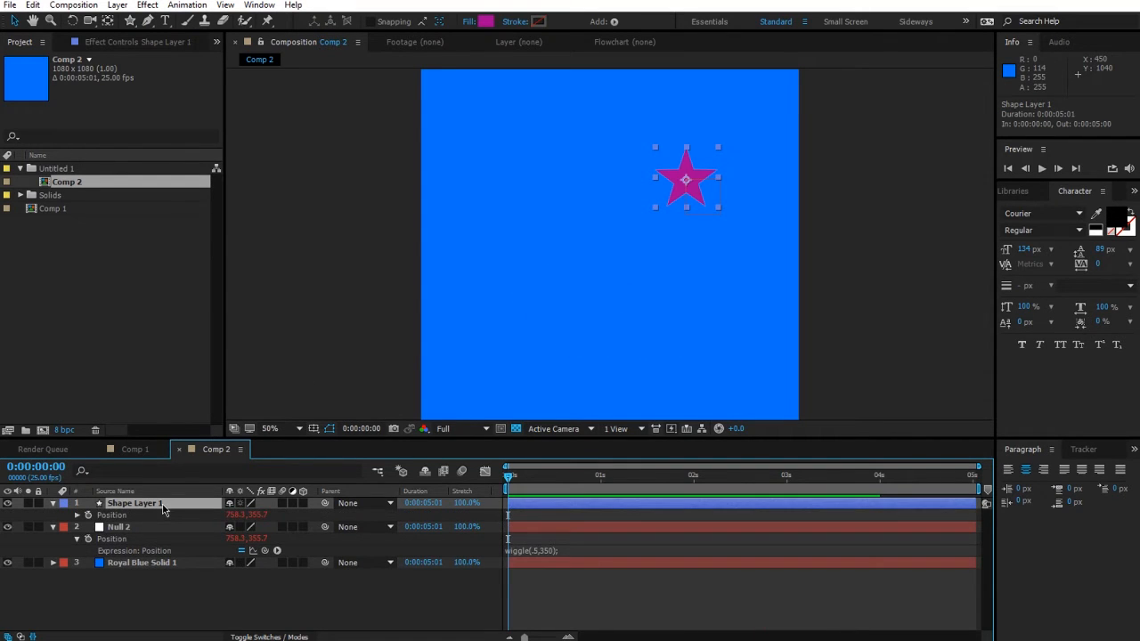
{"action": "left_click", "coordinate": [78, 516]}
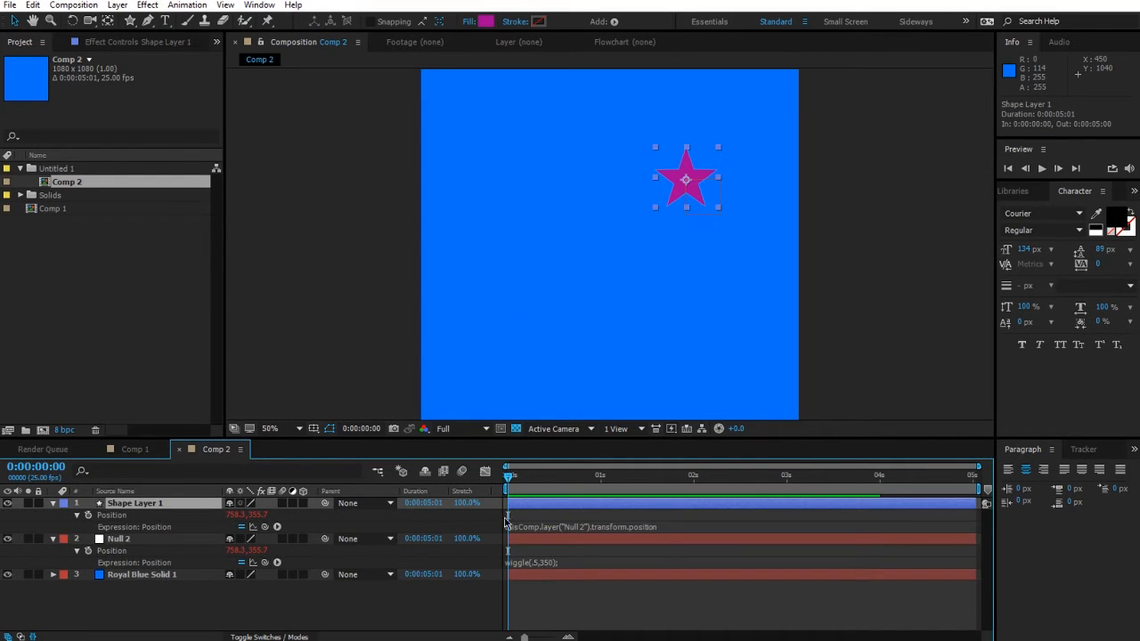
{"action": "left_click", "coordinate": [668, 526]}
{"action": "left_click", "coordinate": [675, 526]}
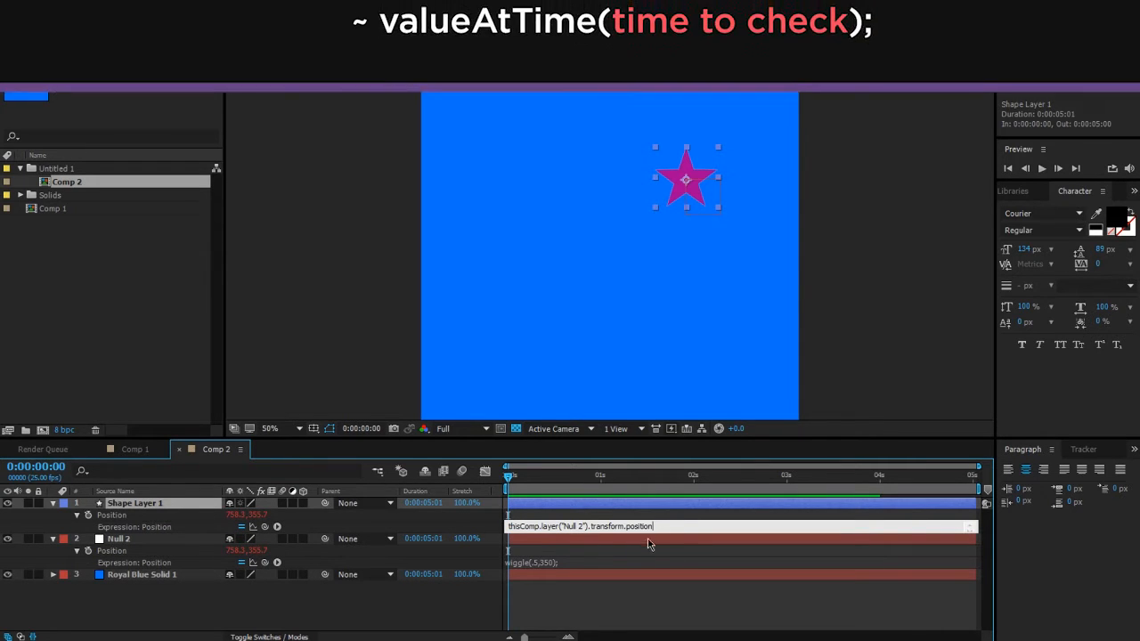
{"action": "type", "text": ".valueAtTime"}
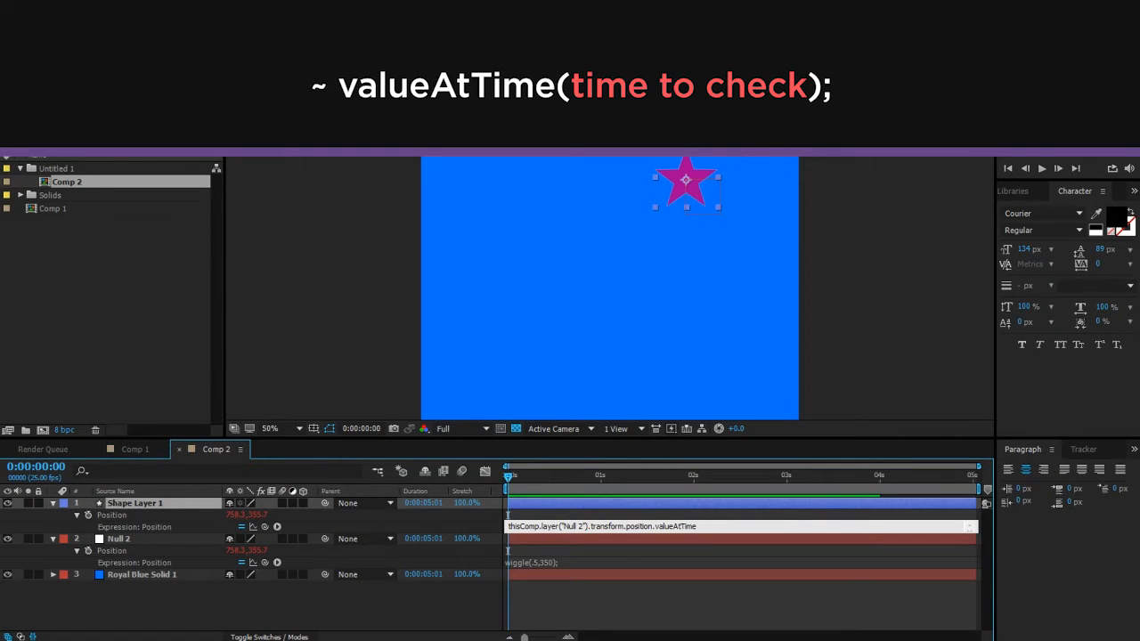
{"action": "type", "text": "()"}
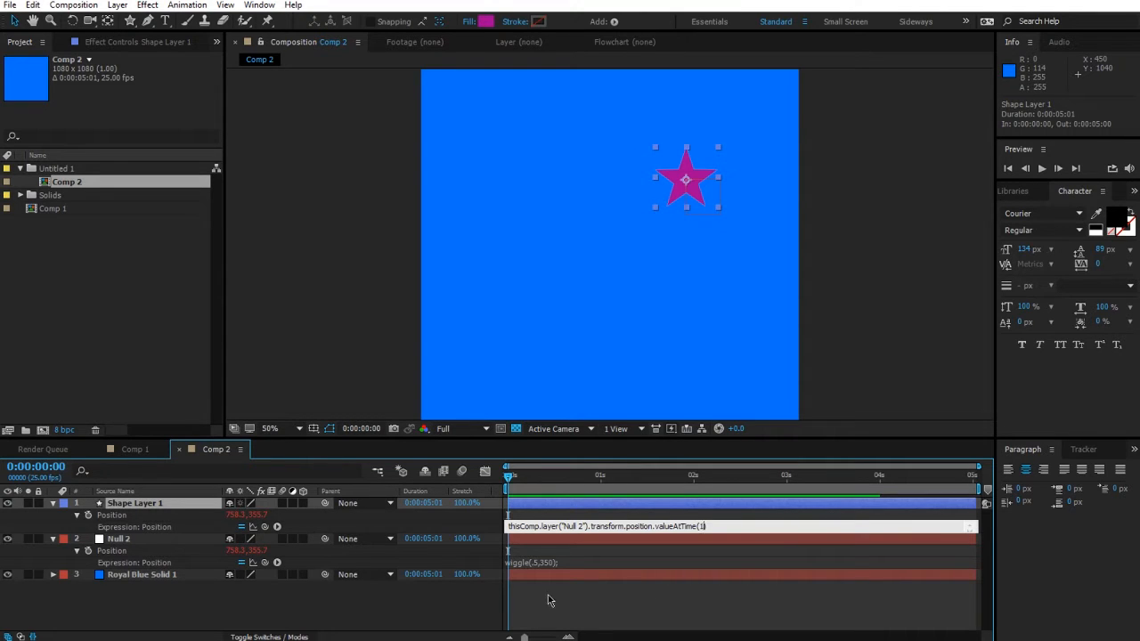
{"action": "left_click", "coordinate": [379, 611]}
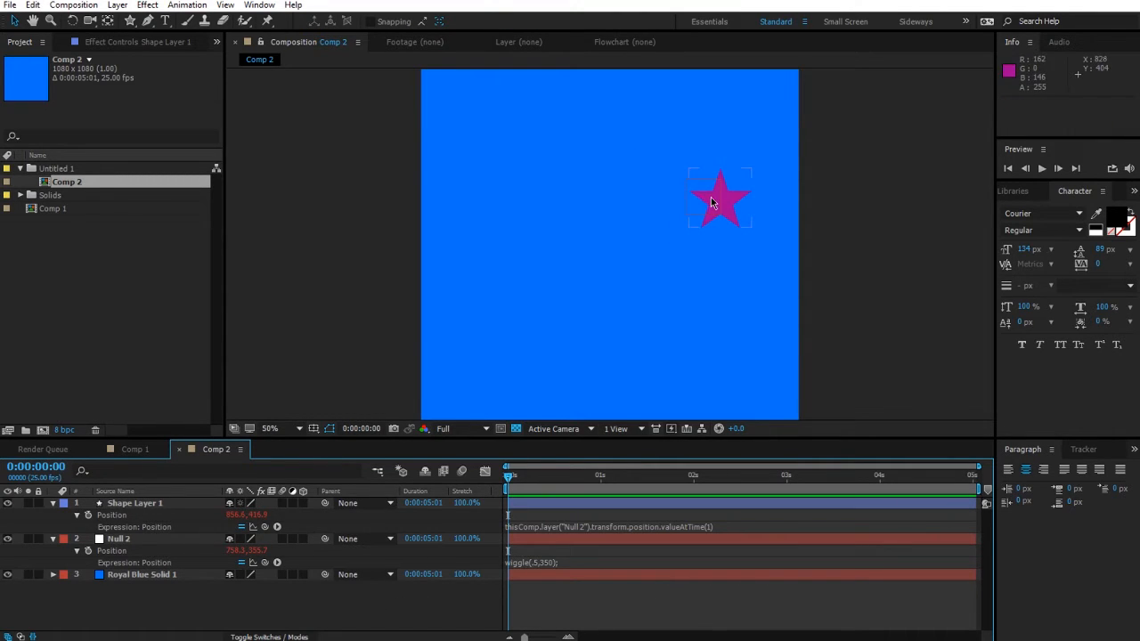
{"action": "left_click", "coordinate": [155, 543]}
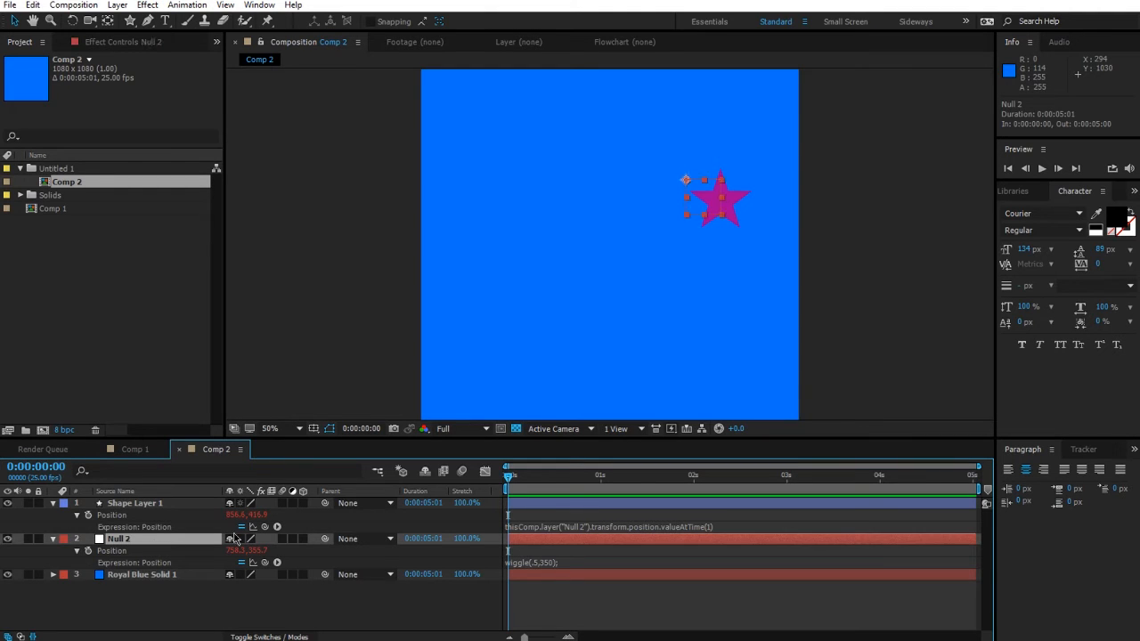
{"action": "left_click_drag", "start_coordinate": [510, 484], "coordinate": [998, 538]}
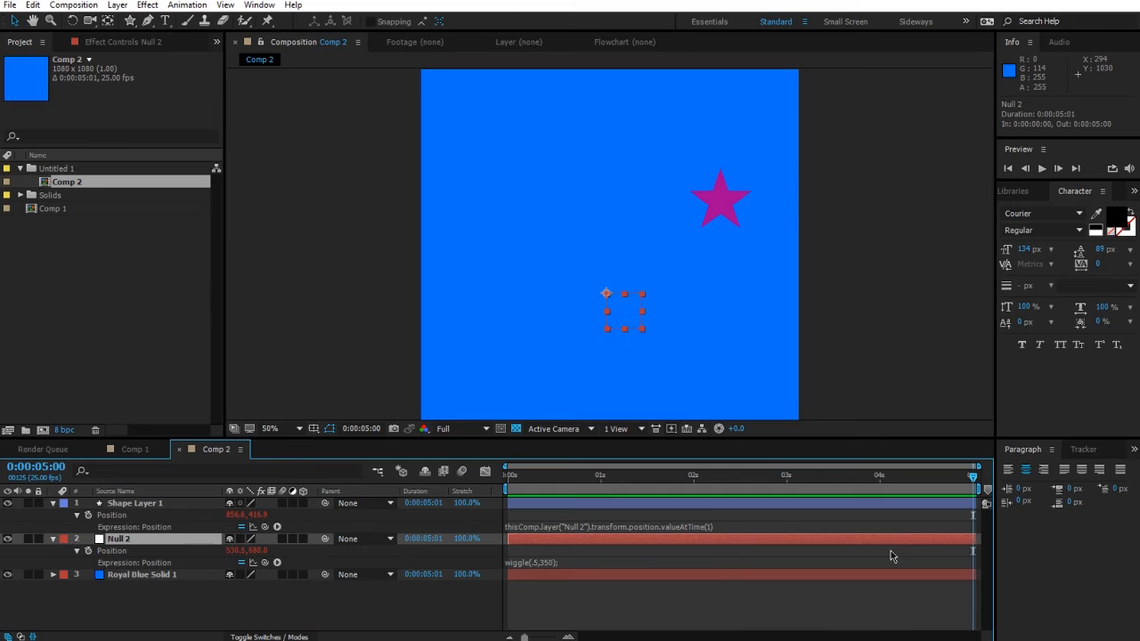
Step: Change the star's position expression to valueAtTime(3) and scrub the timeline to 3 seconds to compare it with the null
{"action": "left_click", "coordinate": [719, 527]}
{"action": "left_click", "coordinate": [703, 526]}
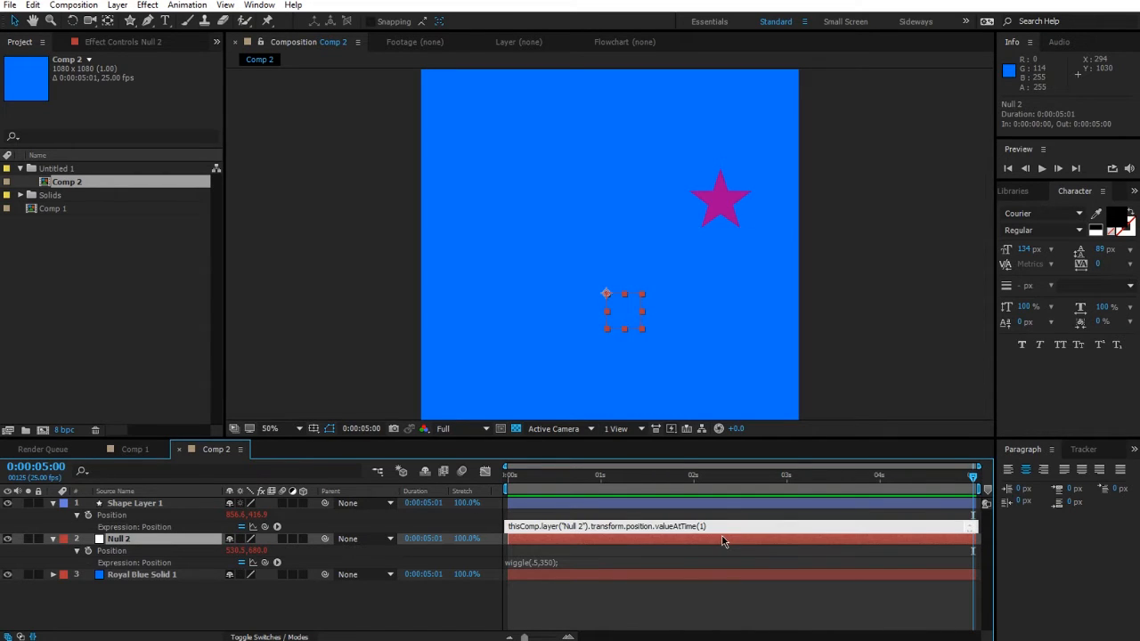
{"action": "key", "text": "BackSpace"}
{"action": "type", "text": "3"}
{"action": "left_click", "coordinate": [710, 601]}
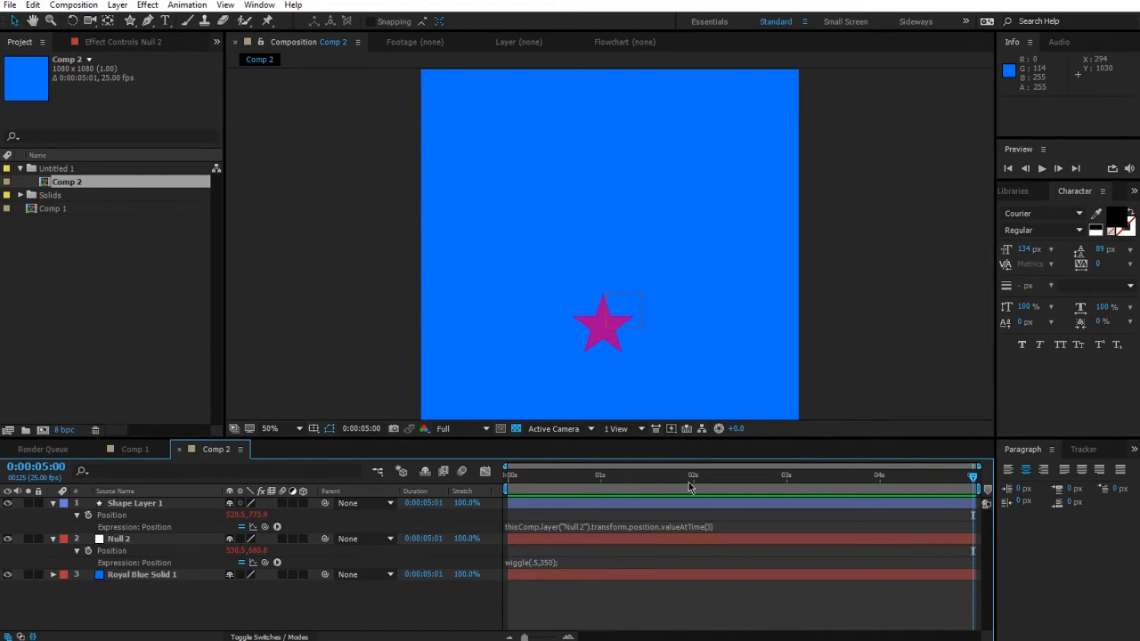
{"action": "key", "text": "space"}
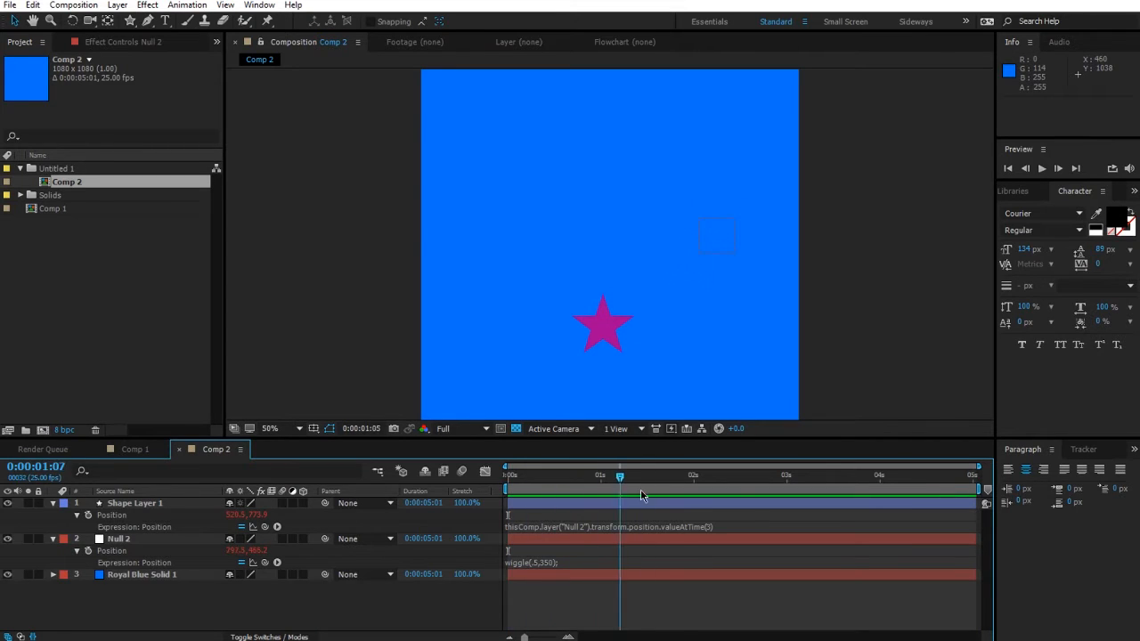
{"action": "left_click_drag", "start_coordinate": [642, 496], "coordinate": [784, 501]}
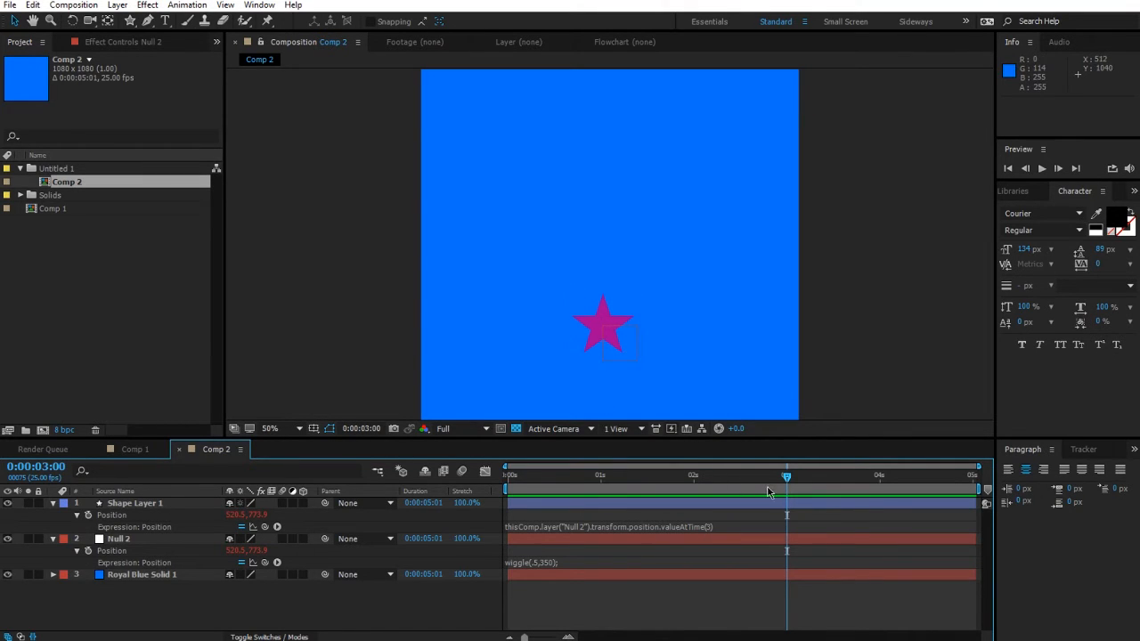
Step: Return to the composition's start and scrub to about 0:00:01:21 with Shape Layer 1 selected to compare the star with the null
{"action": "left_click_drag", "start_coordinate": [786, 478], "coordinate": [416, 565]}
{"action": "left_click", "coordinate": [187, 510]}
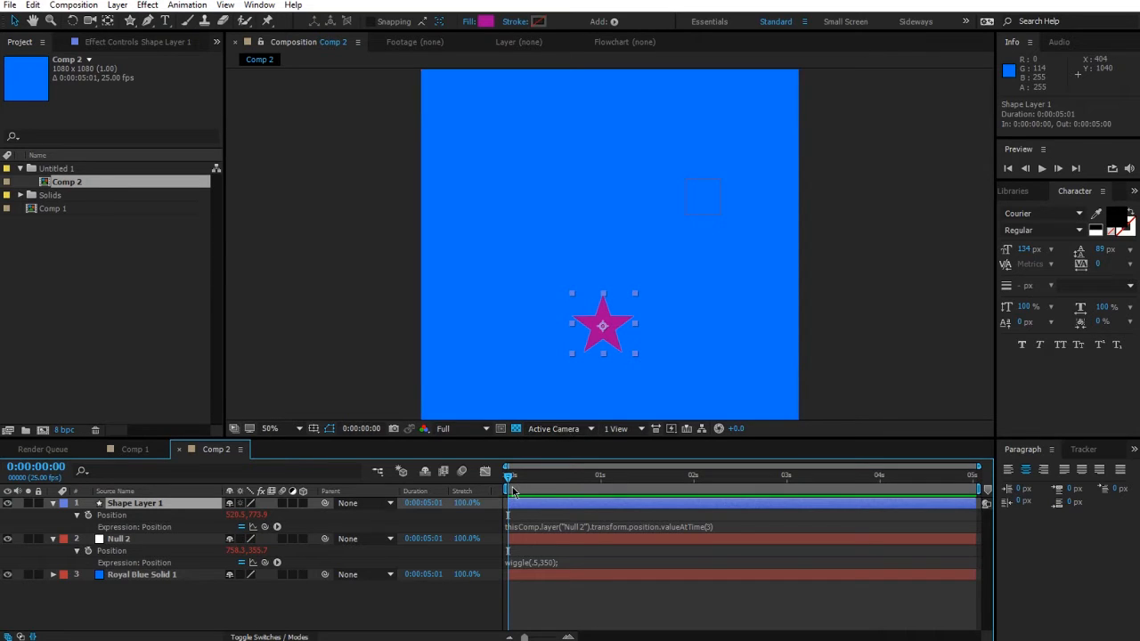
{"action": "left_click_drag", "start_coordinate": [512, 490], "coordinate": [680, 492]}
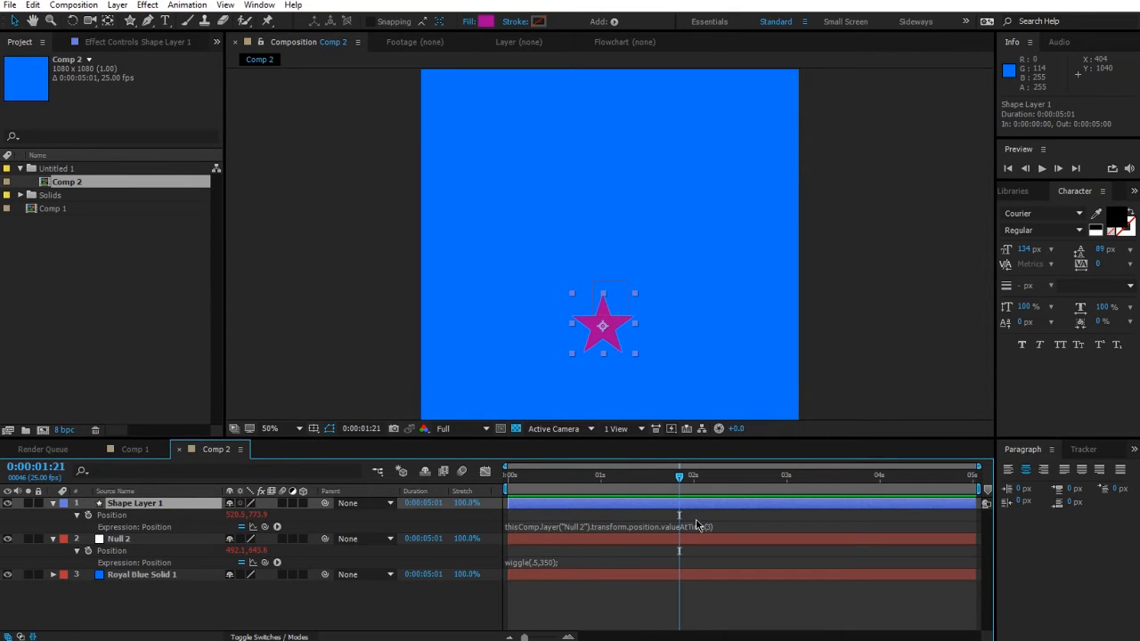
Step: Change Shape Layer 1's position expression to valueAtTime(time-1) and scrub from the start to compare the star with the null
{"action": "left_click", "coordinate": [708, 528]}
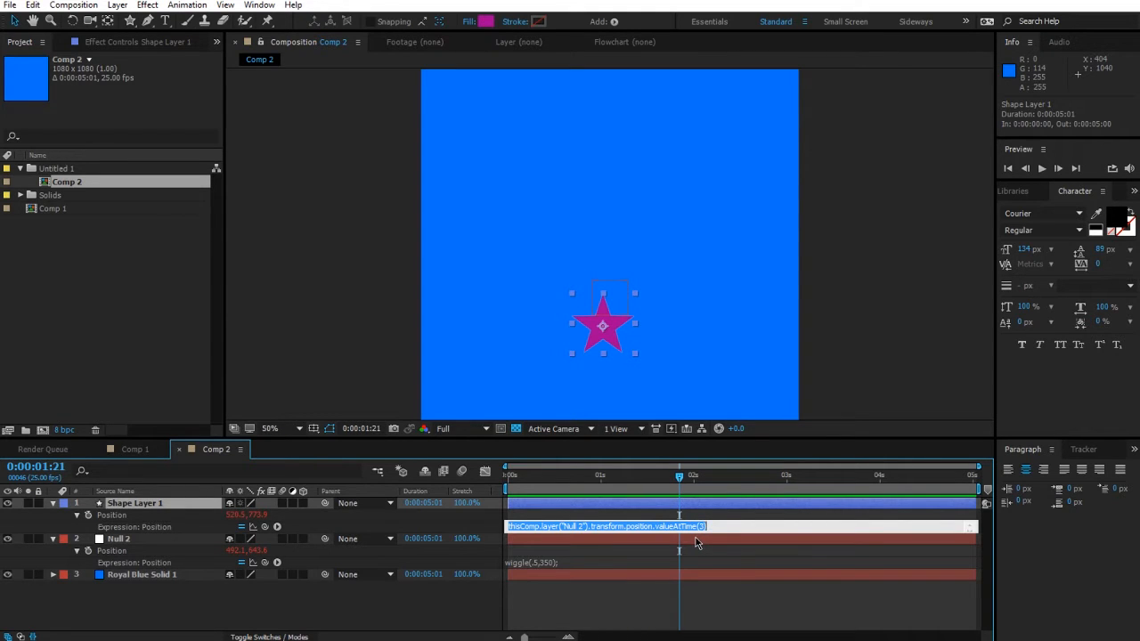
{"action": "left_click", "coordinate": [704, 527]}
{"action": "type", "text": "3"}
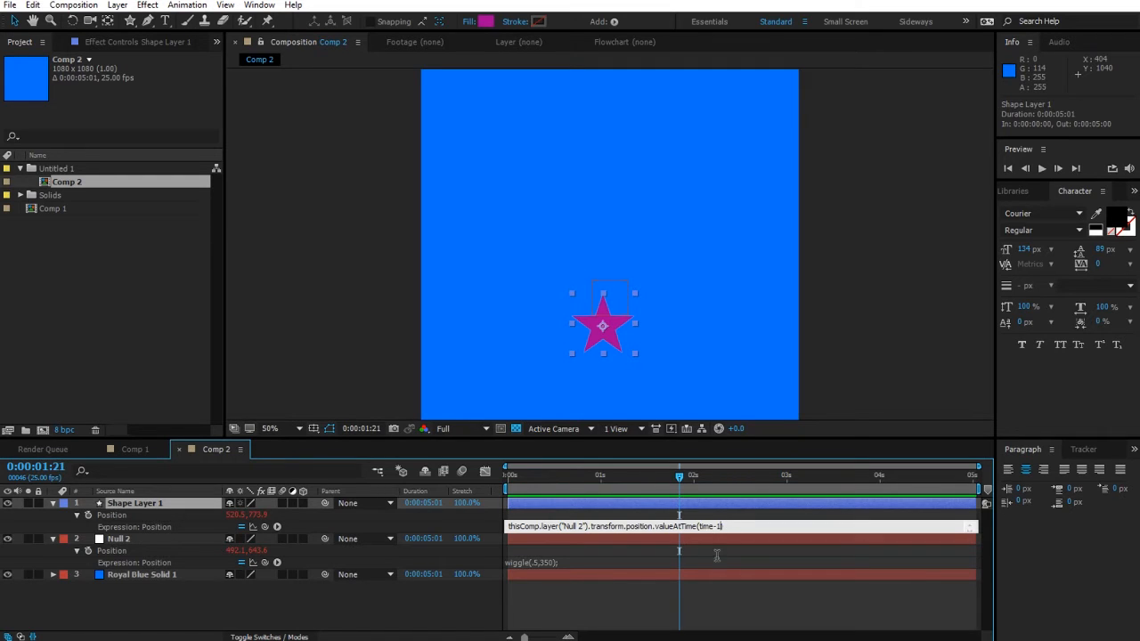
{"action": "left_click", "coordinate": [707, 587]}
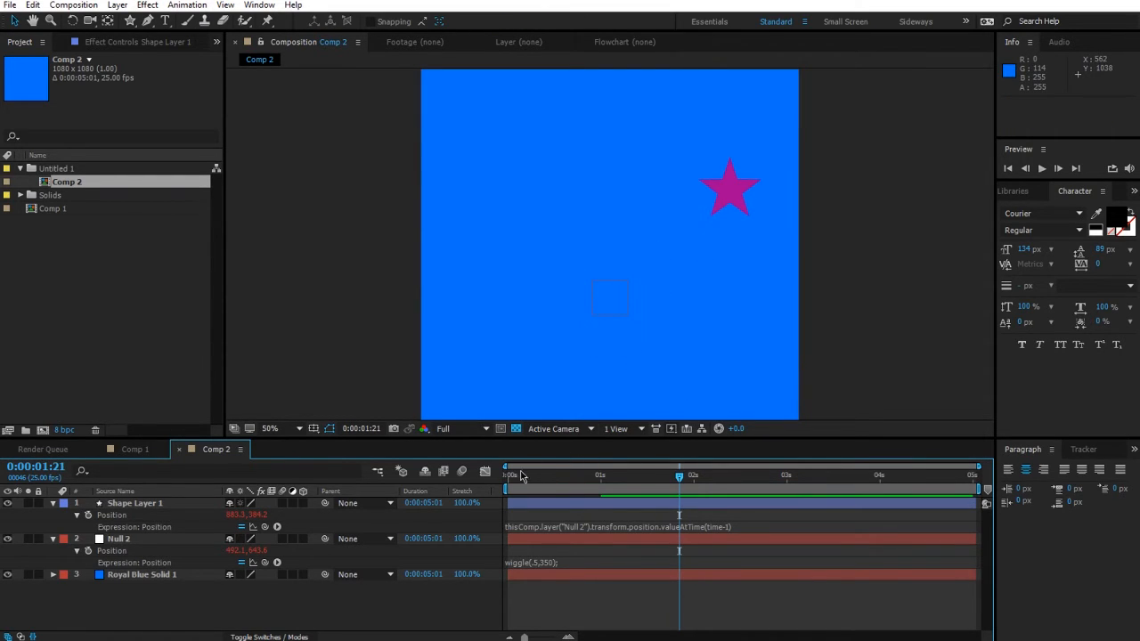
{"action": "left_click", "coordinate": [502, 481]}
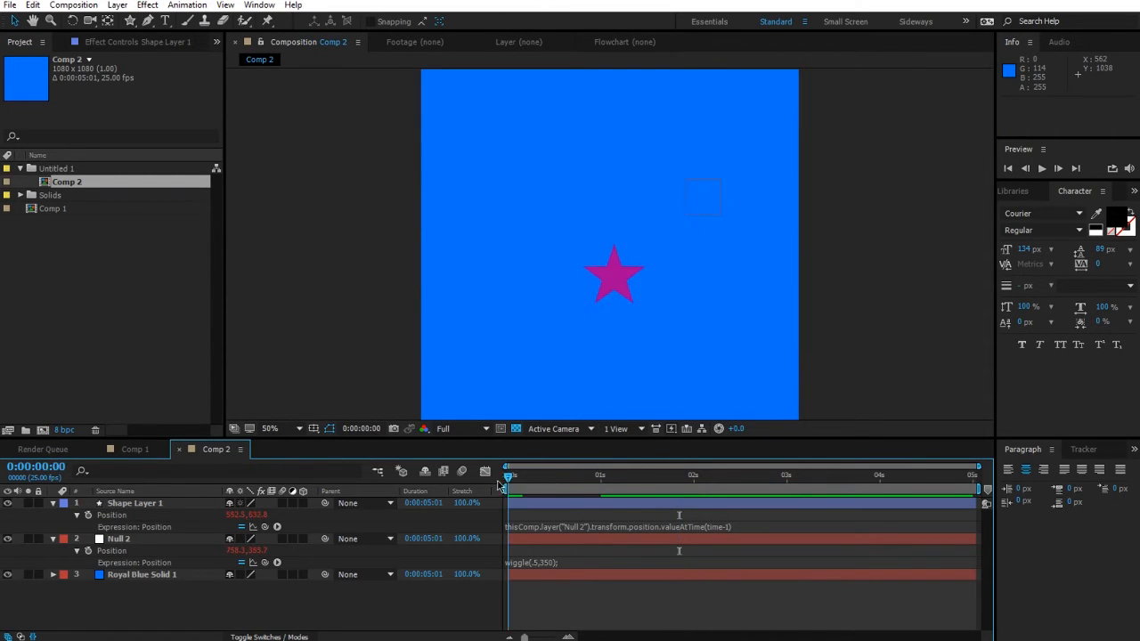
{"action": "left_click_drag", "start_coordinate": [502, 484], "coordinate": [726, 527]}
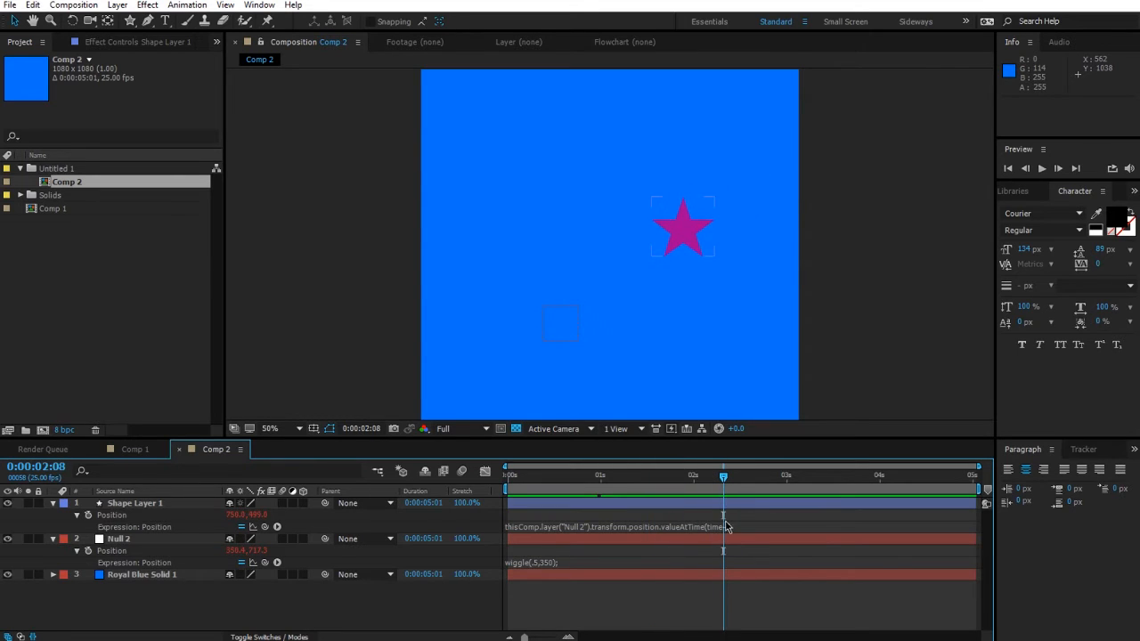
Step: Change the star's position expression to valueAtTime(time-.5) and play the motion back from the start
{"action": "left_click", "coordinate": [726, 527]}
{"action": "left_click", "coordinate": [722, 526]}
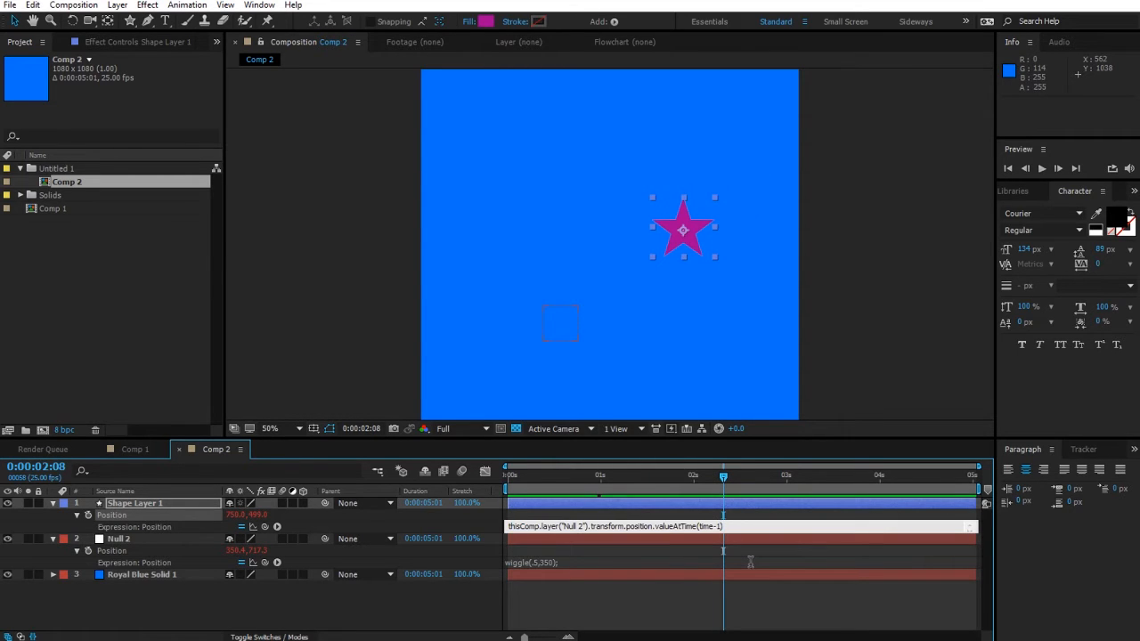
{"action": "type", "text": ".5"}
{"action": "left_click", "coordinate": [719, 608]}
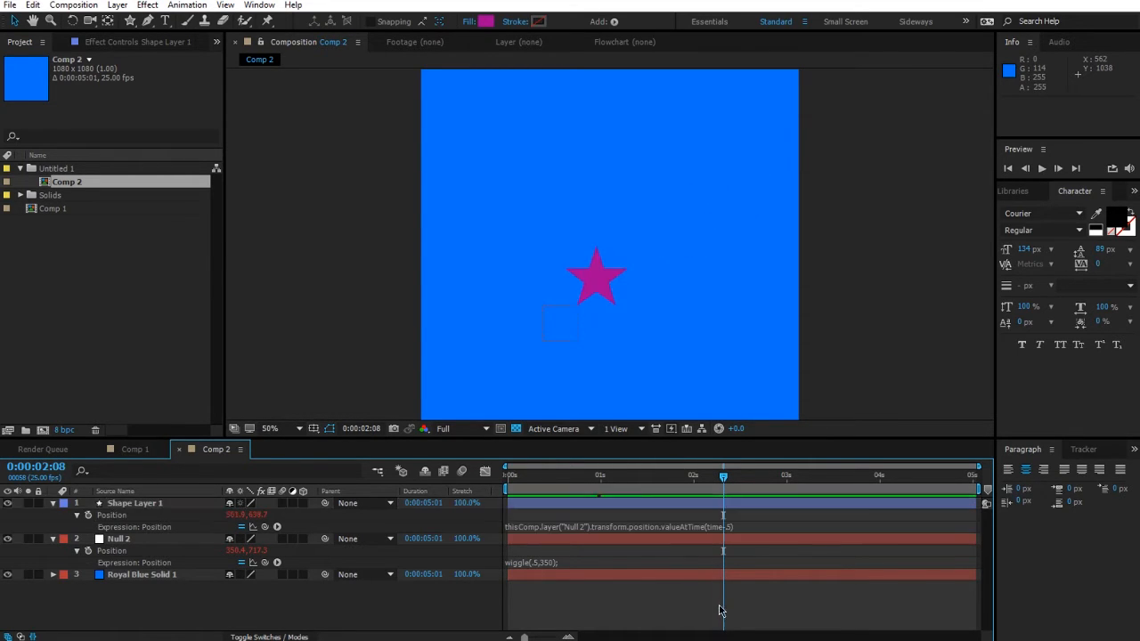
{"action": "left_click_drag", "start_coordinate": [530, 479], "coordinate": [484, 479]}
{"action": "key", "text": "space"}
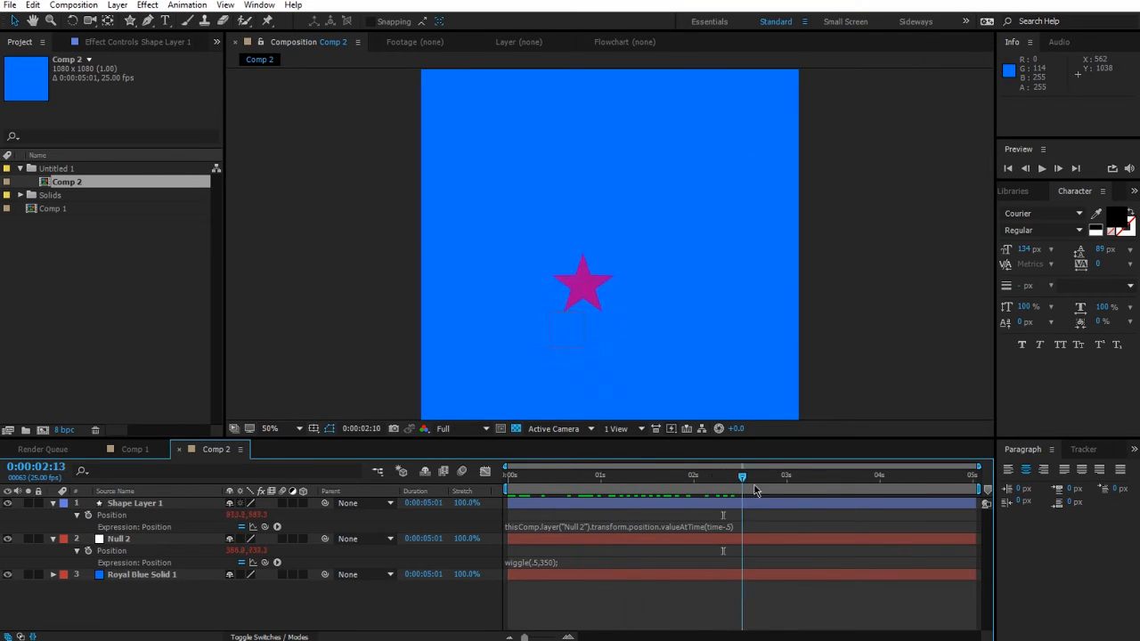
{"action": "key", "text": "space"}
Step: Duplicate Shape Layer 1, reveal the copy's expressions and set its position expression to valueAtTime(time-1)
{"action": "left_click", "coordinate": [187, 504]}
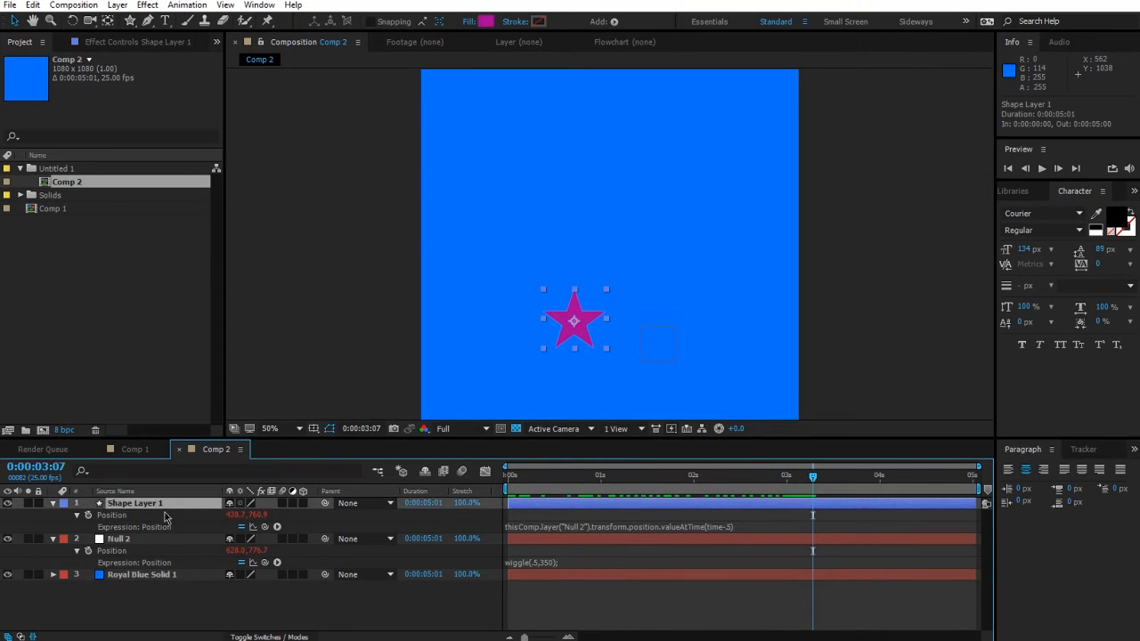
{"action": "key", "text": "ctrl+d"}
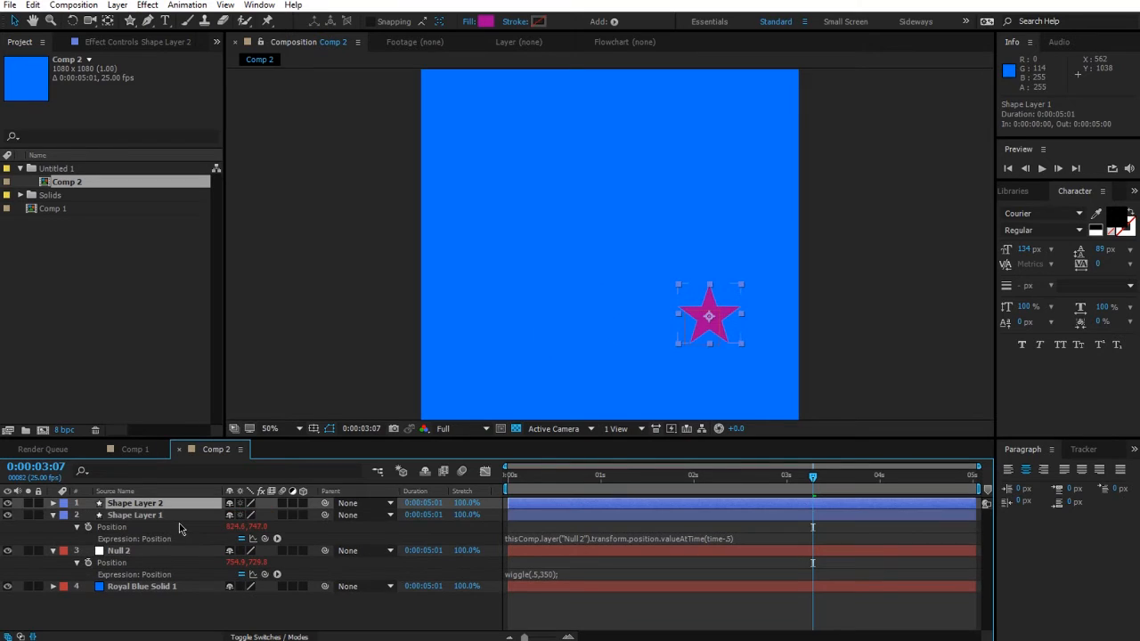
{"action": "key", "text": "e"}
{"action": "key", "text": "e"}
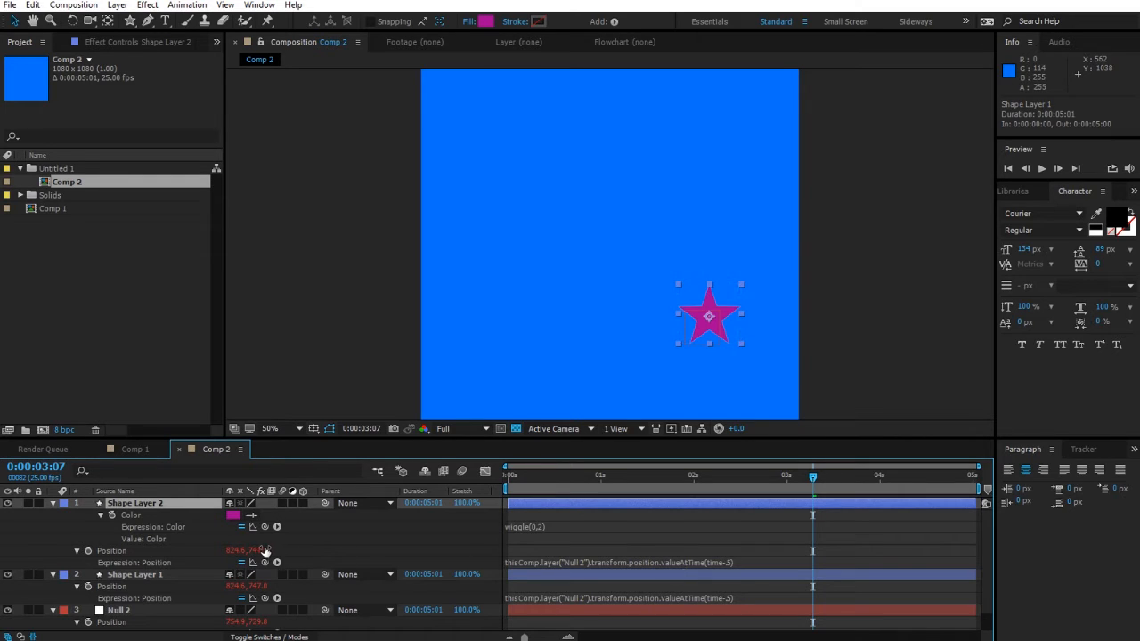
{"action": "left_click", "coordinate": [729, 563]}
{"action": "left_click", "coordinate": [723, 563]}
{"action": "type", "text": "."}
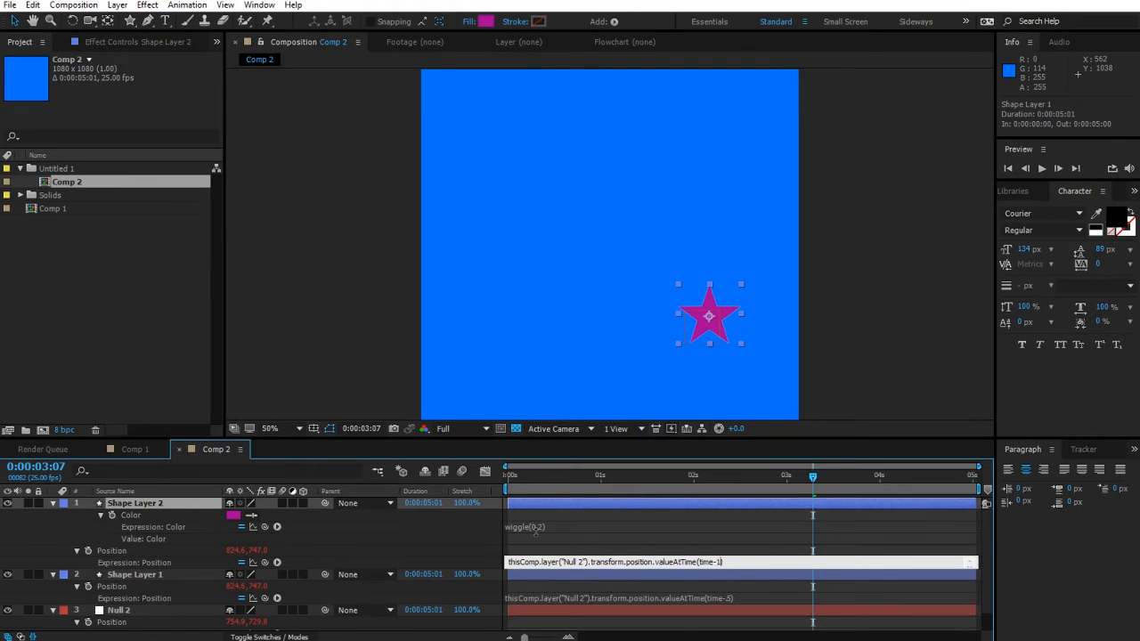
{"action": "left_click", "coordinate": [460, 535]}
Step: Duplicate Shape Layer 2, reveal the copy's expressions and set its position expression to valueAtTime(time-1.5)
{"action": "left_click", "coordinate": [167, 505]}
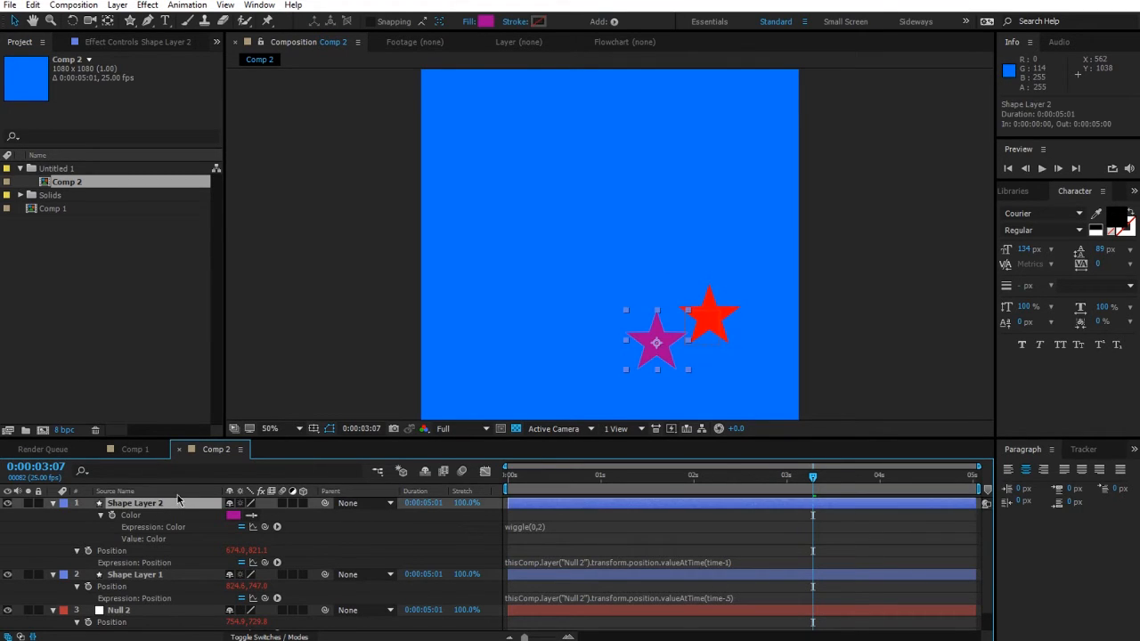
{"action": "key", "text": "ctrl+d"}
{"action": "key", "text": "e"}
{"action": "key", "text": "e"}
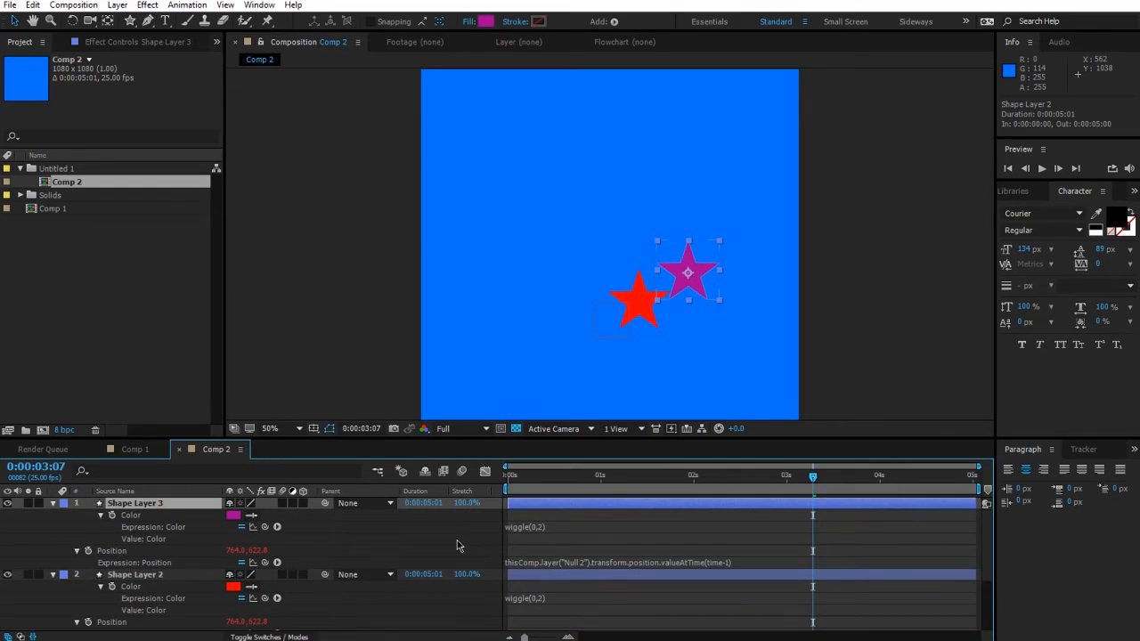
{"action": "left_click", "coordinate": [696, 563]}
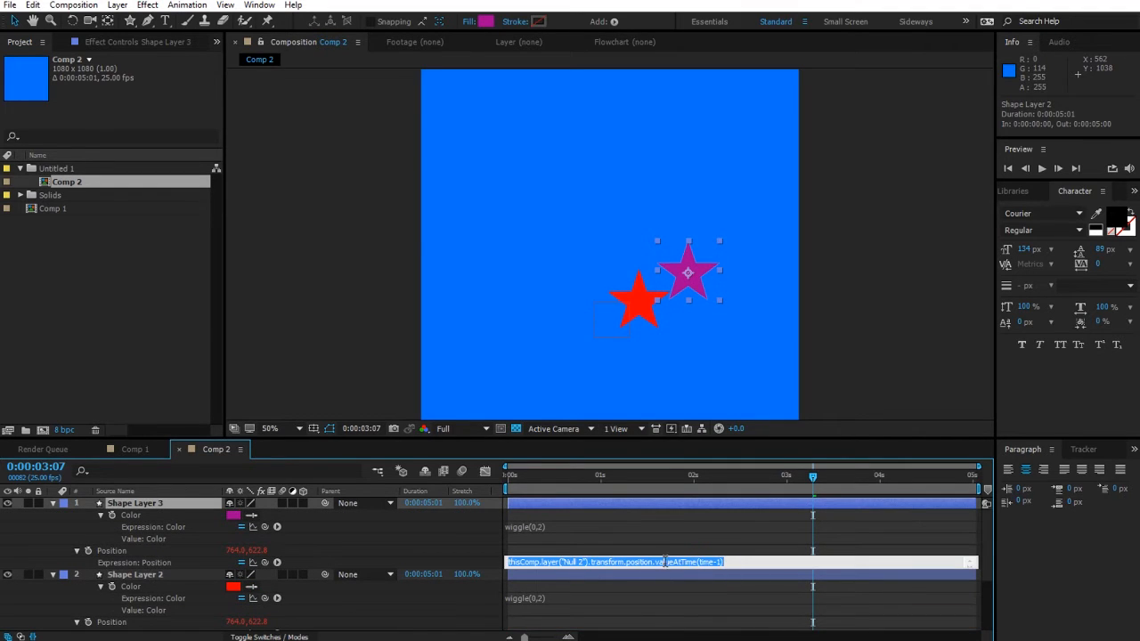
{"action": "left_click", "coordinate": [720, 562]}
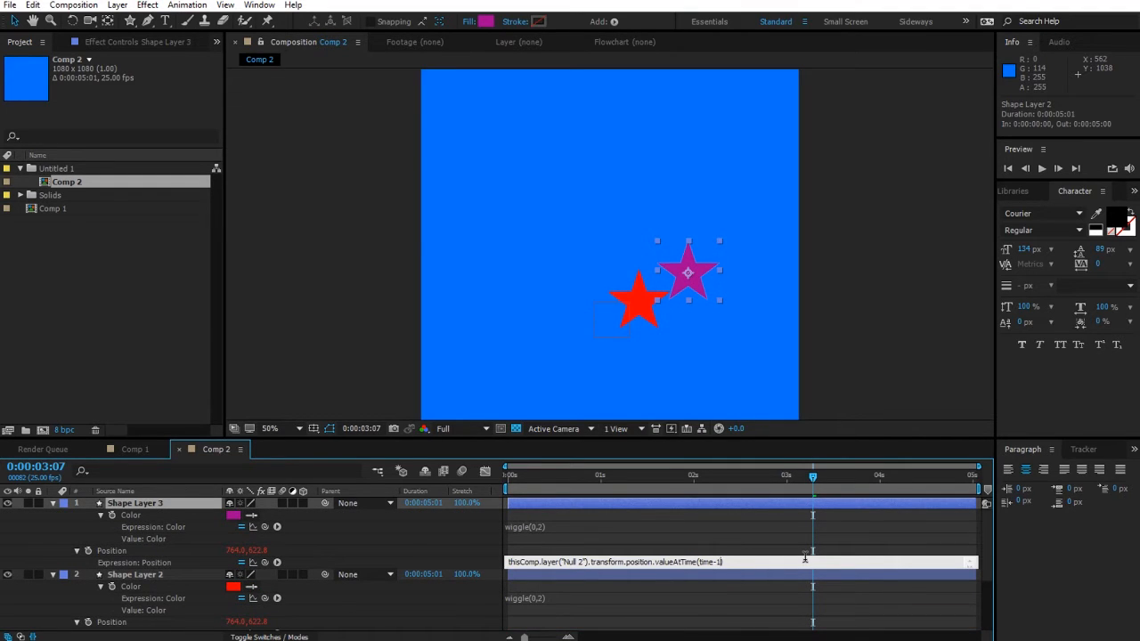
{"action": "left_click", "coordinate": [379, 542]}
Step: Duplicate Shape Layer 3, set the copy's position expression to valueAtTime(time-2) and scrub the timeline to preview the trailing stars
{"action": "left_click", "coordinate": [158, 504]}
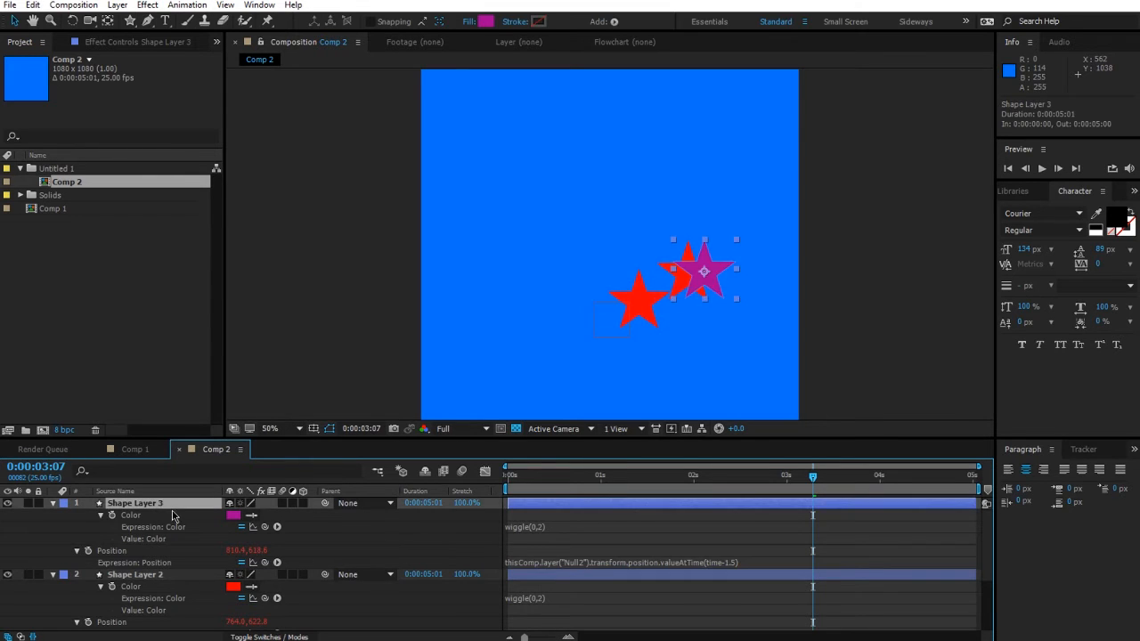
{"action": "key", "text": "ctrl+d"}
{"action": "key", "text": "e"}
{"action": "key", "text": "e"}
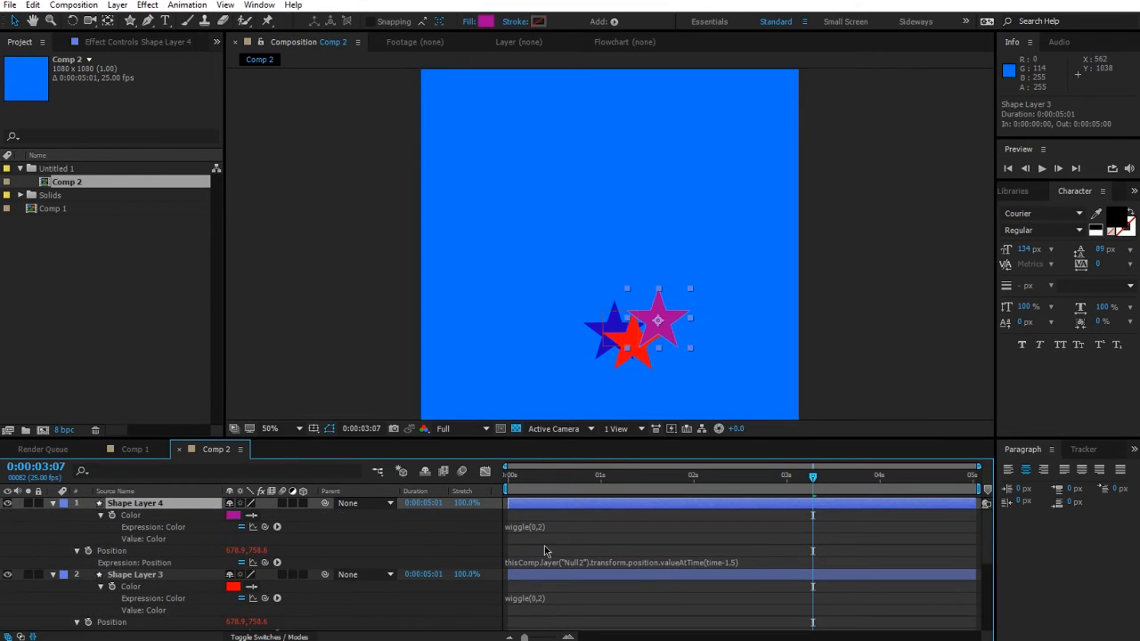
{"action": "left_click", "coordinate": [734, 562]}
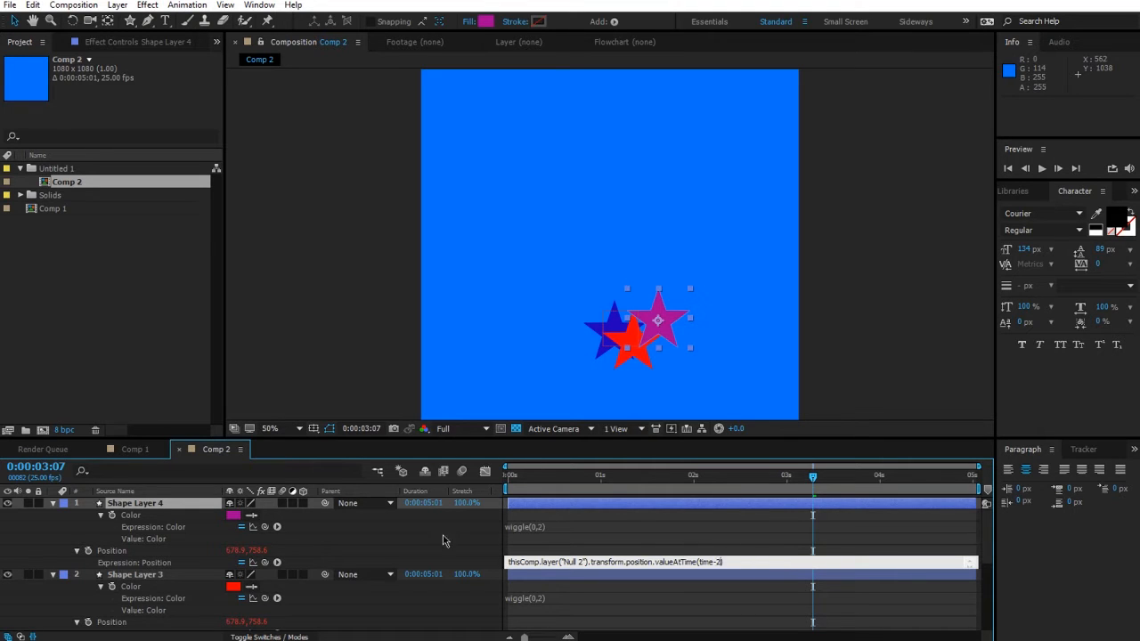
{"action": "left_click", "coordinate": [407, 539]}
{"action": "left_click_drag", "start_coordinate": [514, 477], "coordinate": [898, 496]}
{"action": "mouse_move", "coordinate": [828, 526]}
{"action": "left_mouse_down"}
{"action": "mouse_move", "coordinate": [437, 515]}
{"action": "mouse_move", "coordinate": [838, 511]}
{"action": "left_mouse_up"}
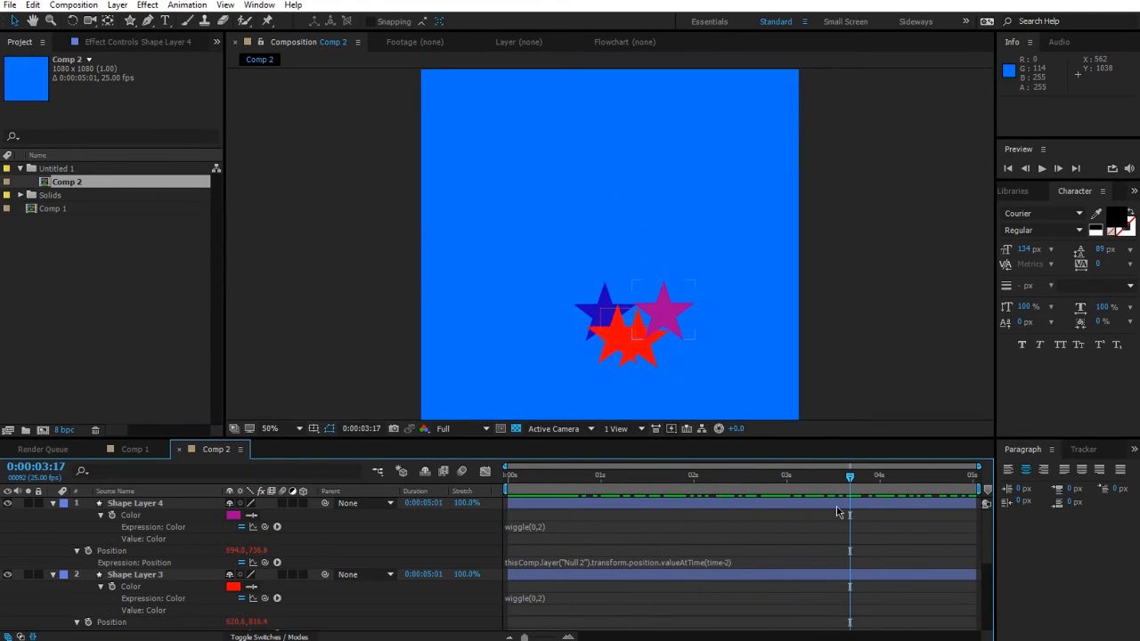
Step: Collapse the properties of all four star shape layers in the timeline
{"action": "left_click", "coordinate": [52, 504]}
{"action": "left_click", "coordinate": [53, 516]}
{"action": "left_click", "coordinate": [52, 528]}
{"action": "left_click", "coordinate": [54, 531]}
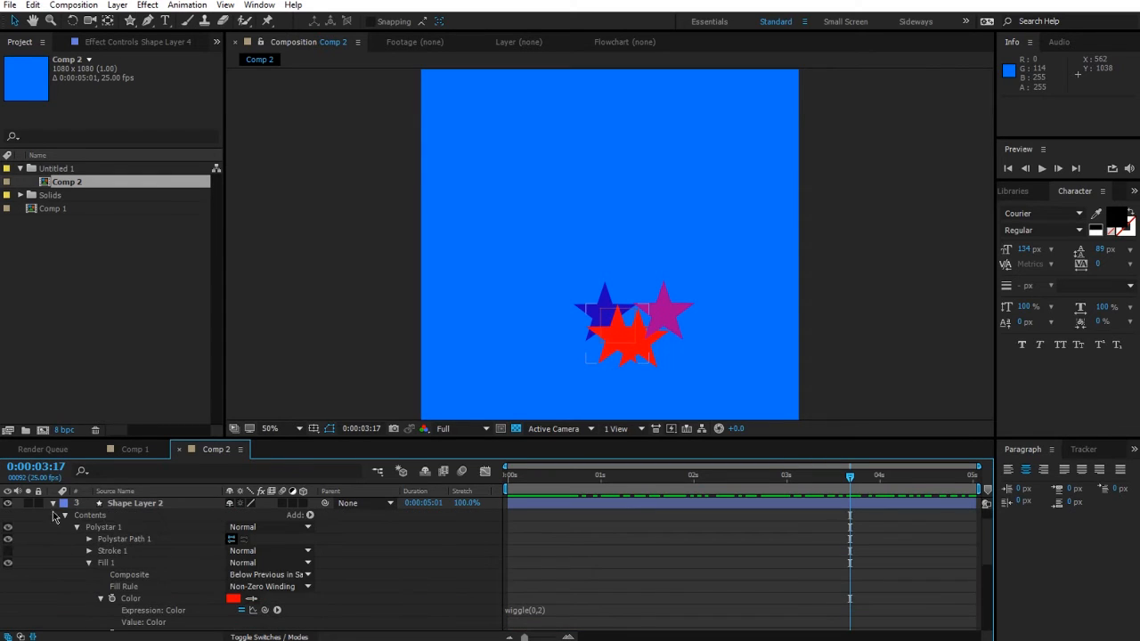
{"action": "left_click", "coordinate": [53, 504]}
{"action": "left_click", "coordinate": [53, 539]}
Step: Change Null 2's position expression to wiggle(1,350); and scrub from the start to preview the stars' motion
{"action": "left_click", "coordinate": [140, 563]}
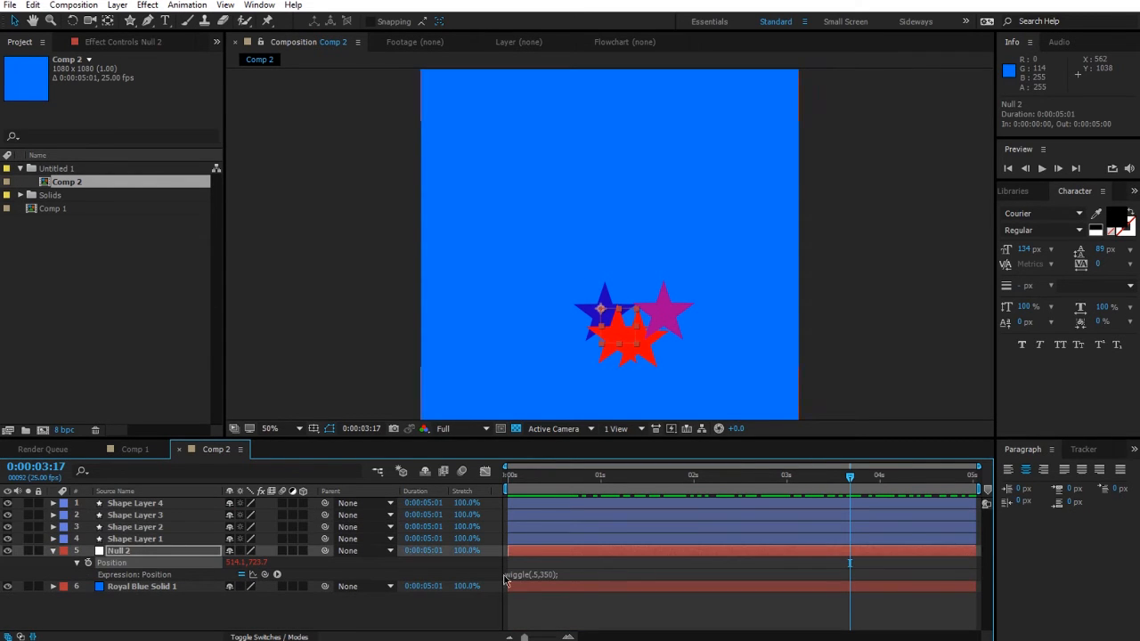
{"action": "left_click", "coordinate": [506, 574]}
{"action": "left_click", "coordinate": [540, 575]}
{"action": "key", "text": "BackSpace"}
{"action": "key", "text": "BackSpace"}
{"action": "key", "text": "BackSpace"}
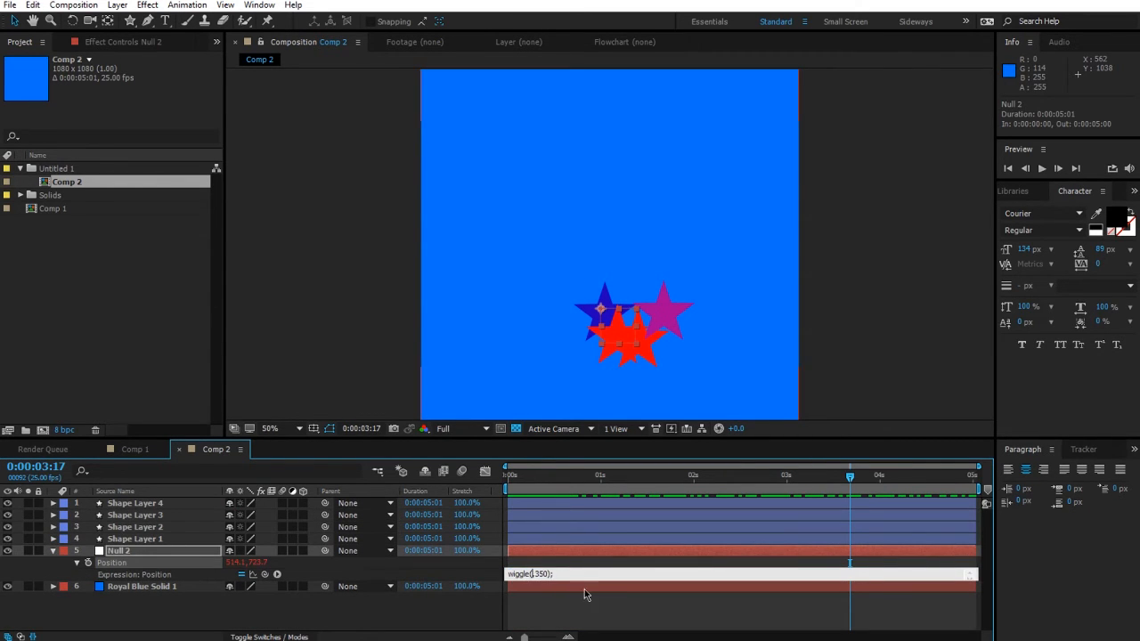
{"action": "type", "text": "1,"}
{"action": "key", "text": "KP_Enter"}
{"action": "left_click", "coordinate": [508, 489]}
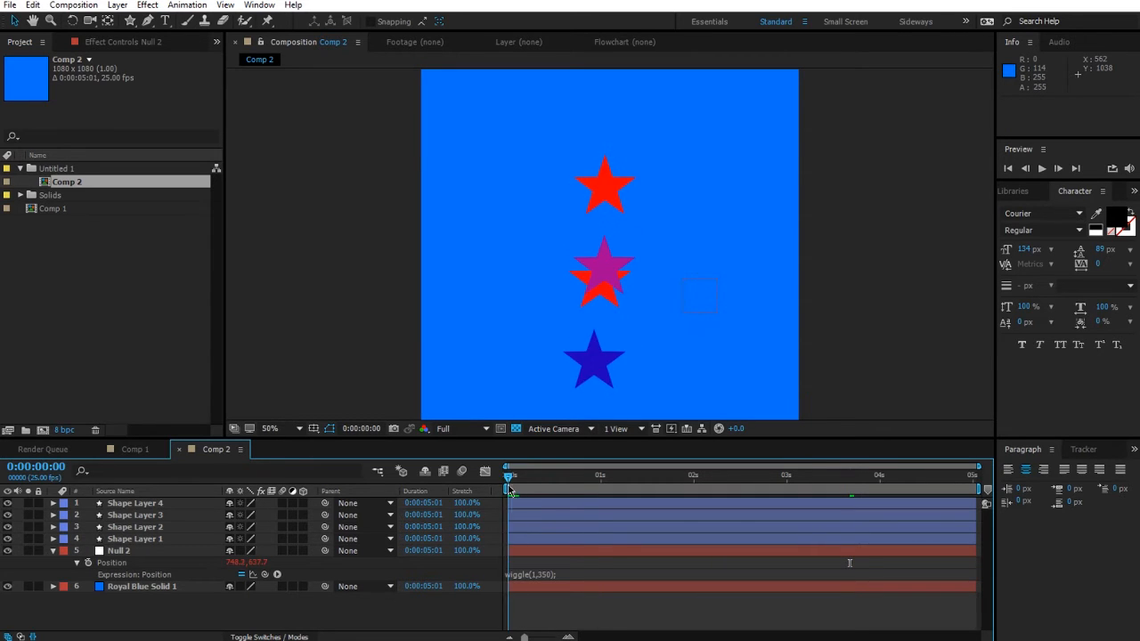
{"action": "left_click_drag", "start_coordinate": [509, 487], "coordinate": [820, 524]}
Step: Change Null 2's position expression to wiggle(1,550); and return to the start of the composition
{"action": "left_click", "coordinate": [542, 573]}
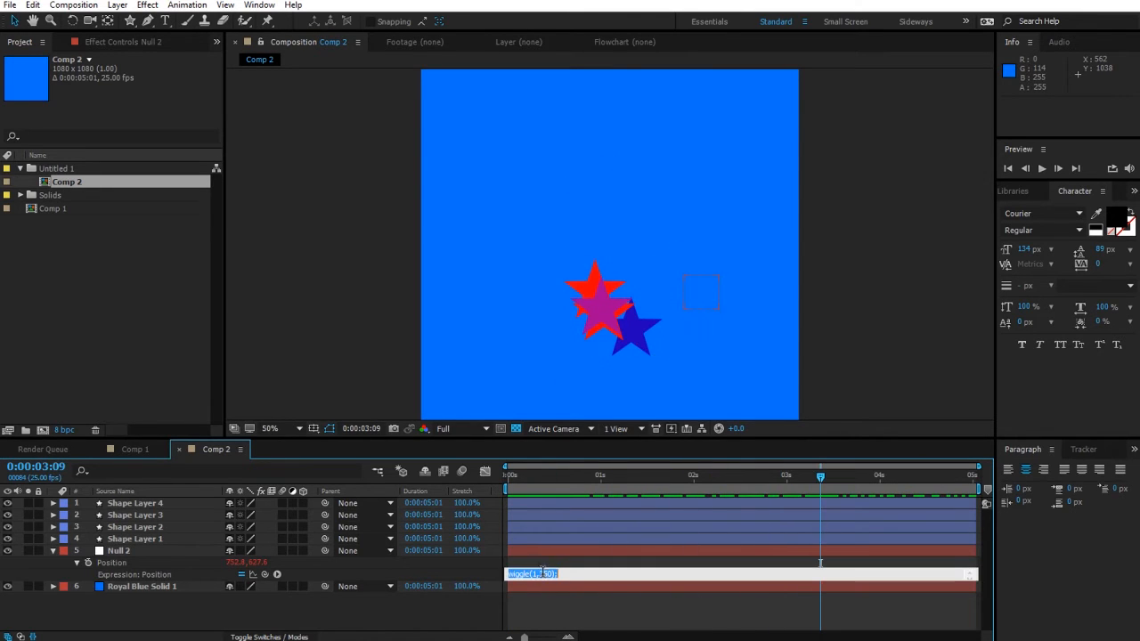
{"action": "left_click", "coordinate": [545, 574]}
{"action": "key", "text": "BackSpace"}
{"action": "key", "text": "BackSpace"}
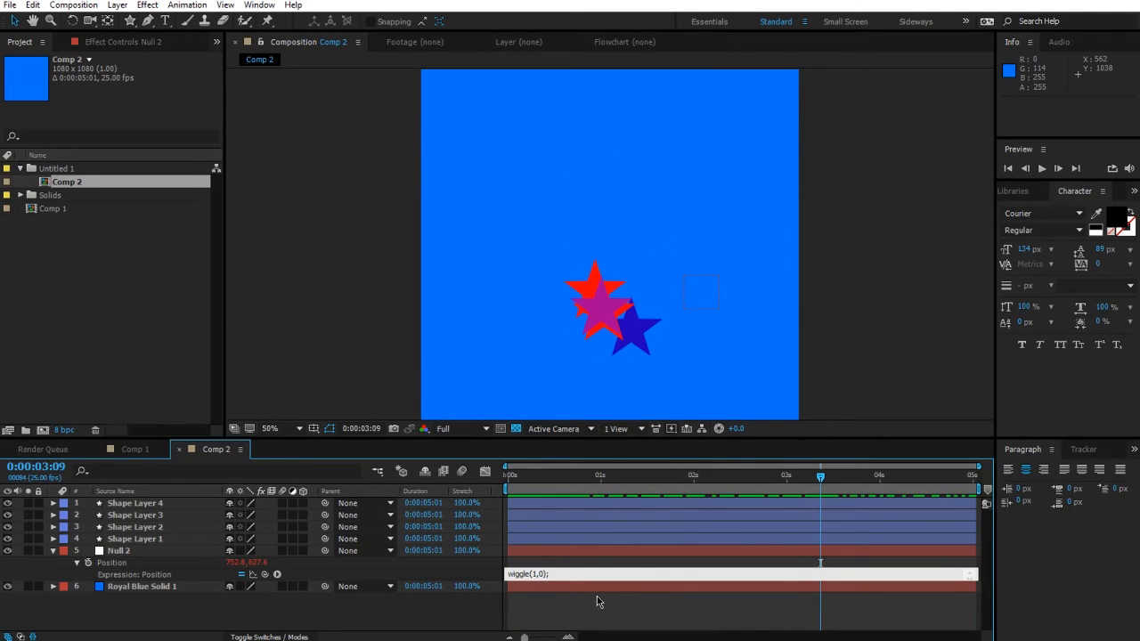
{"action": "type", "text": "55"}
{"action": "left_click", "coordinate": [572, 604]}
{"action": "left_click_drag", "start_coordinate": [515, 476], "coordinate": [461, 504]}
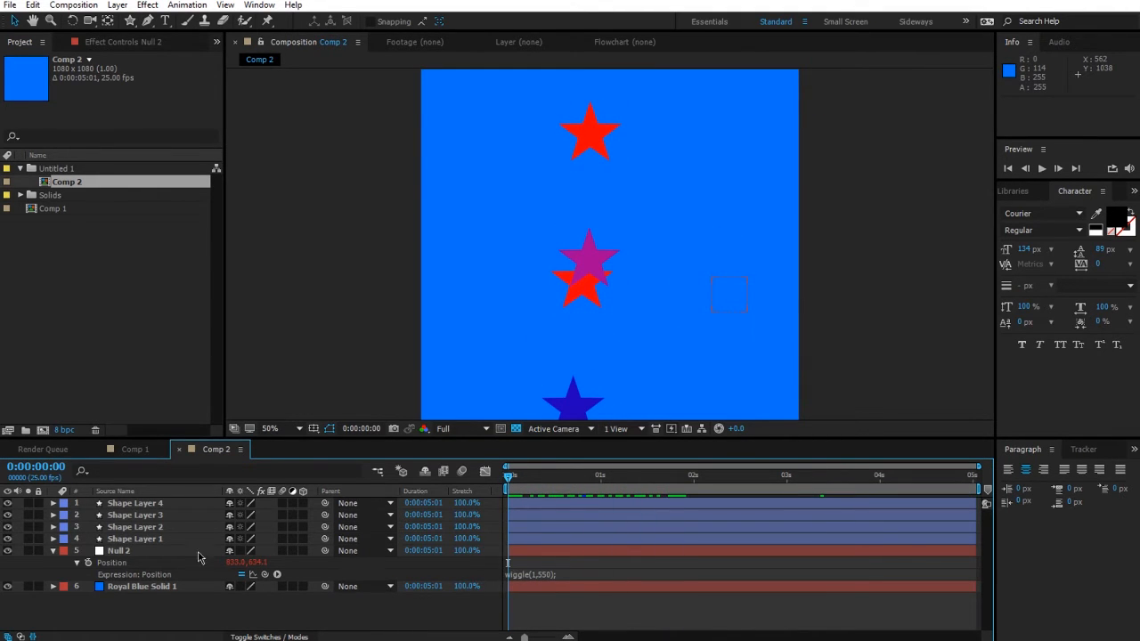
Step: Select Null 2 and Shape Layers 1 to 3 individually to examine where each star sits relative to the null
{"action": "left_click", "coordinate": [164, 554]}
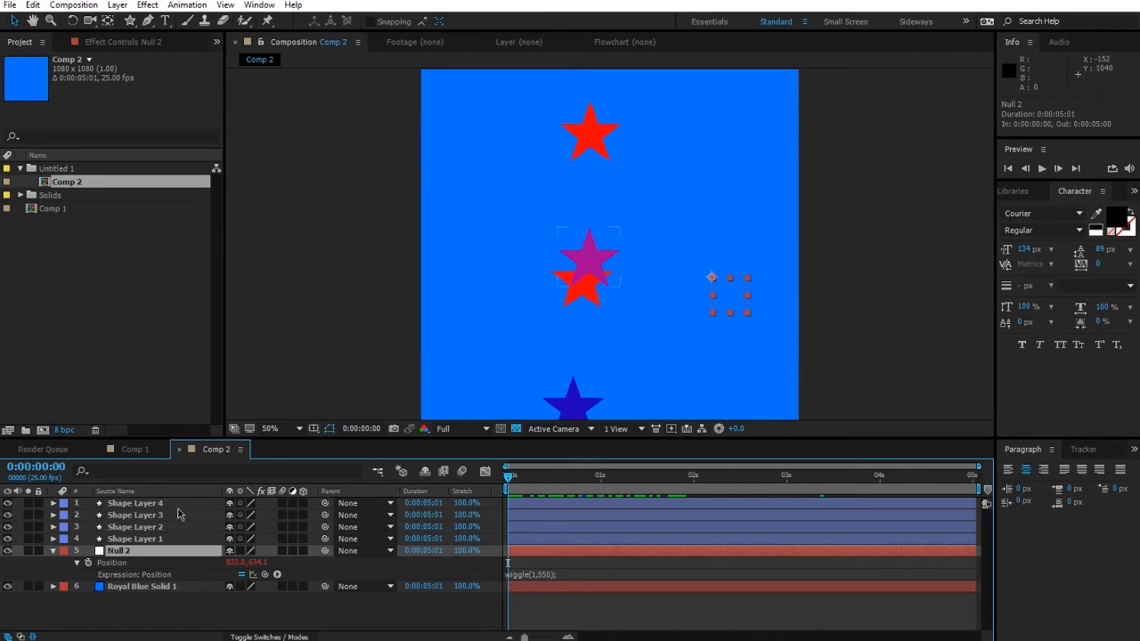
{"action": "left_click", "coordinate": [133, 539]}
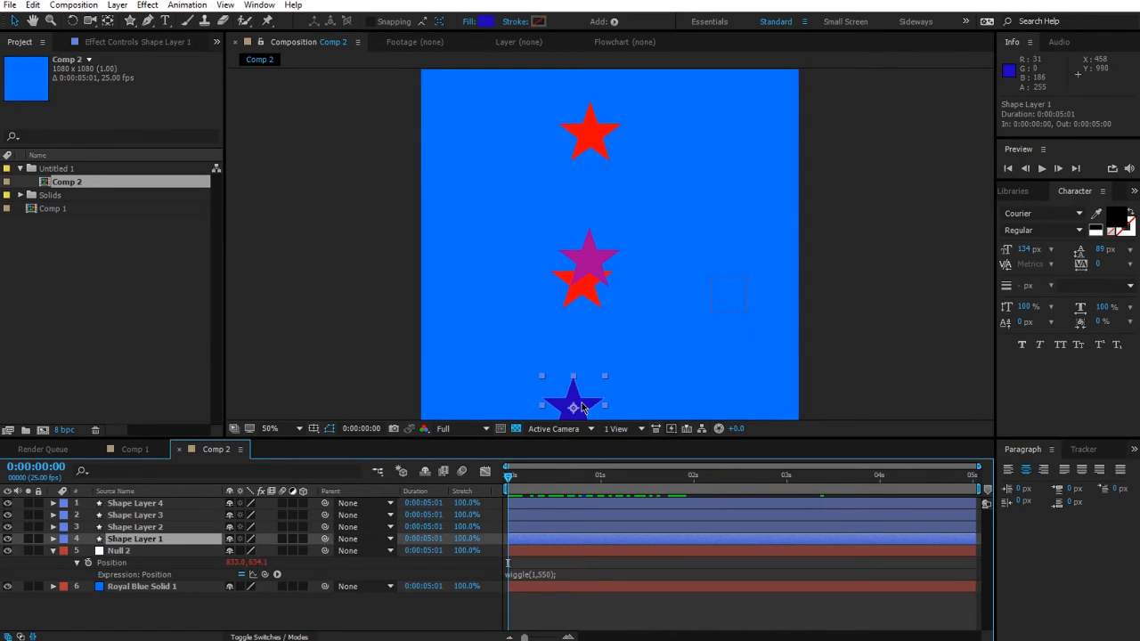
{"action": "left_click", "coordinate": [134, 526]}
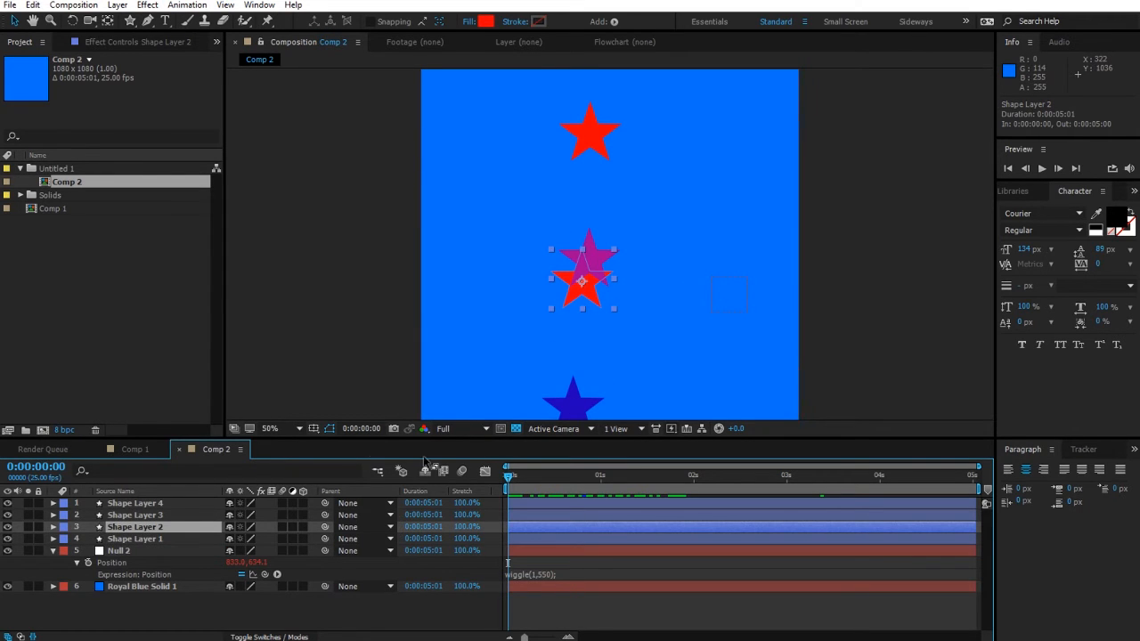
{"action": "left_click", "coordinate": [155, 539]}
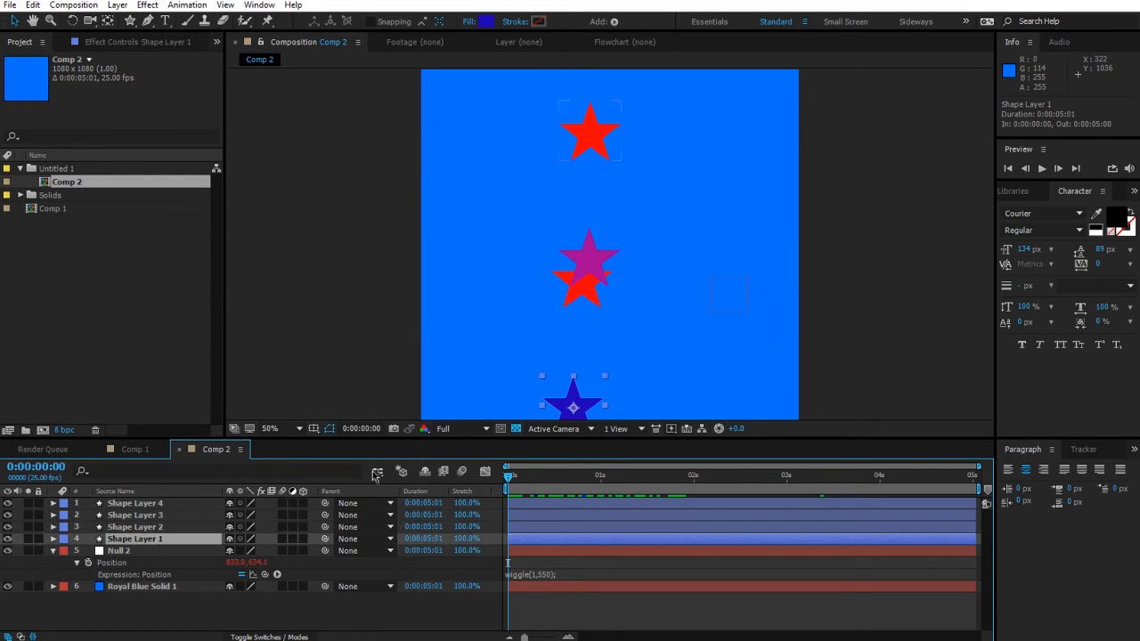
{"action": "left_click", "coordinate": [160, 527]}
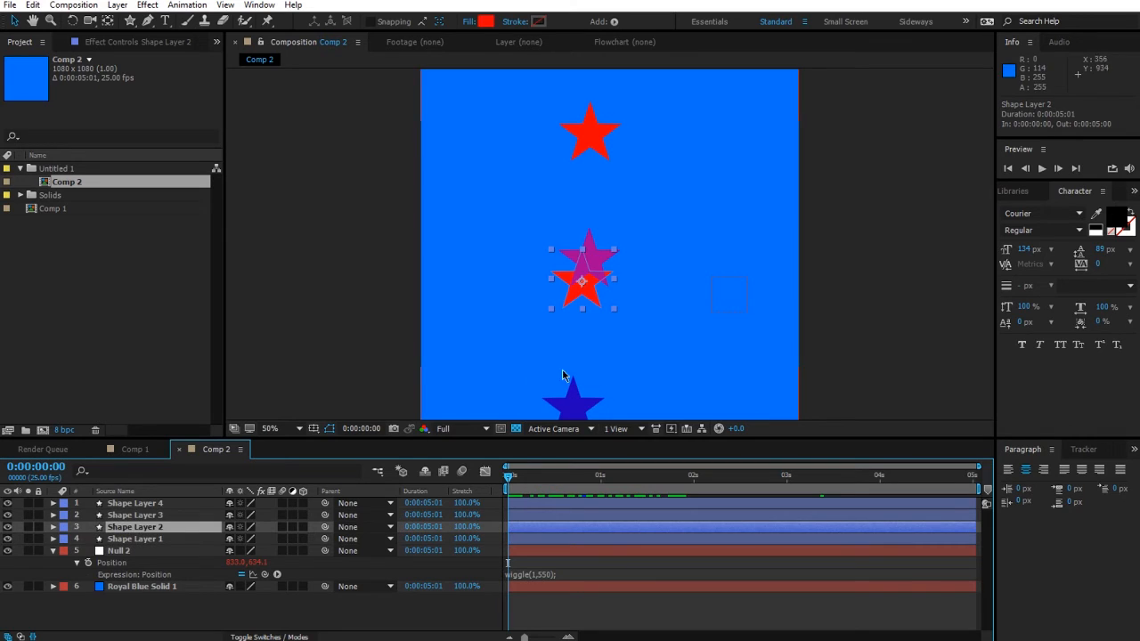
{"action": "left_click", "coordinate": [164, 515]}
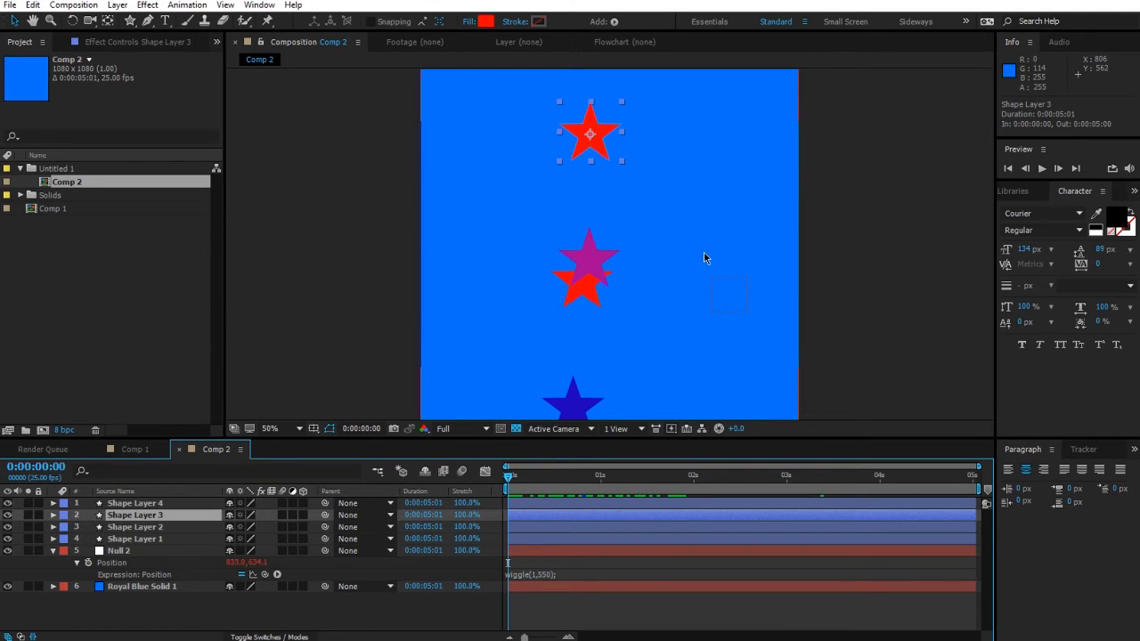
Step: Select Shape Layer 4 and Shape Layer 1 in turn to compare their star positions, and scrub forward to about 2:21
{"action": "left_click", "coordinate": [589, 261]}
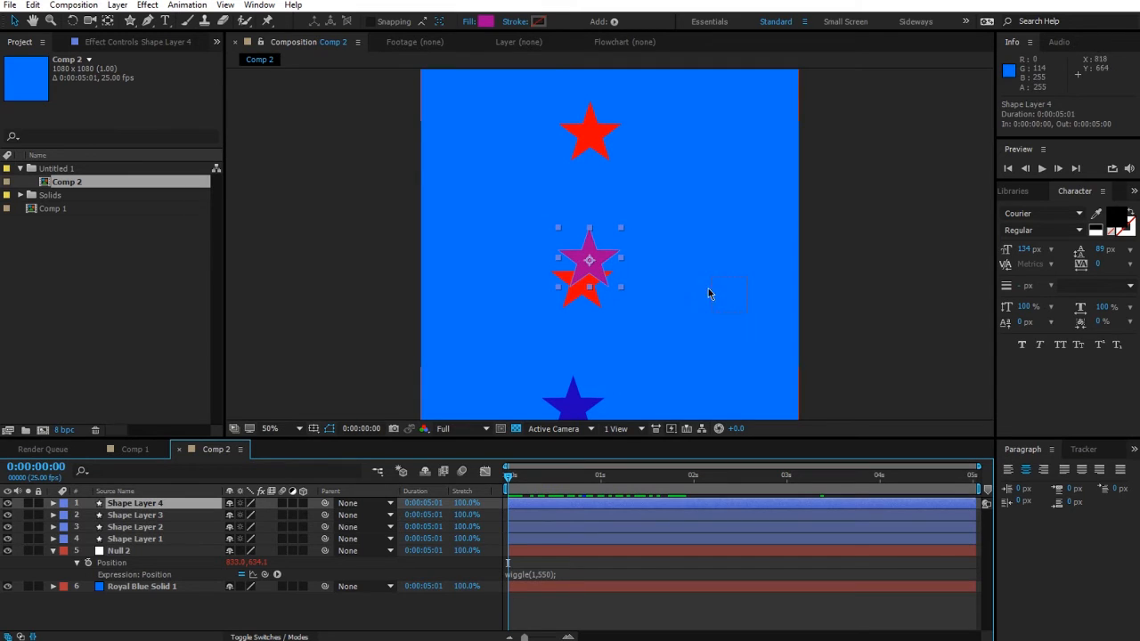
{"action": "left_click", "coordinate": [469, 609]}
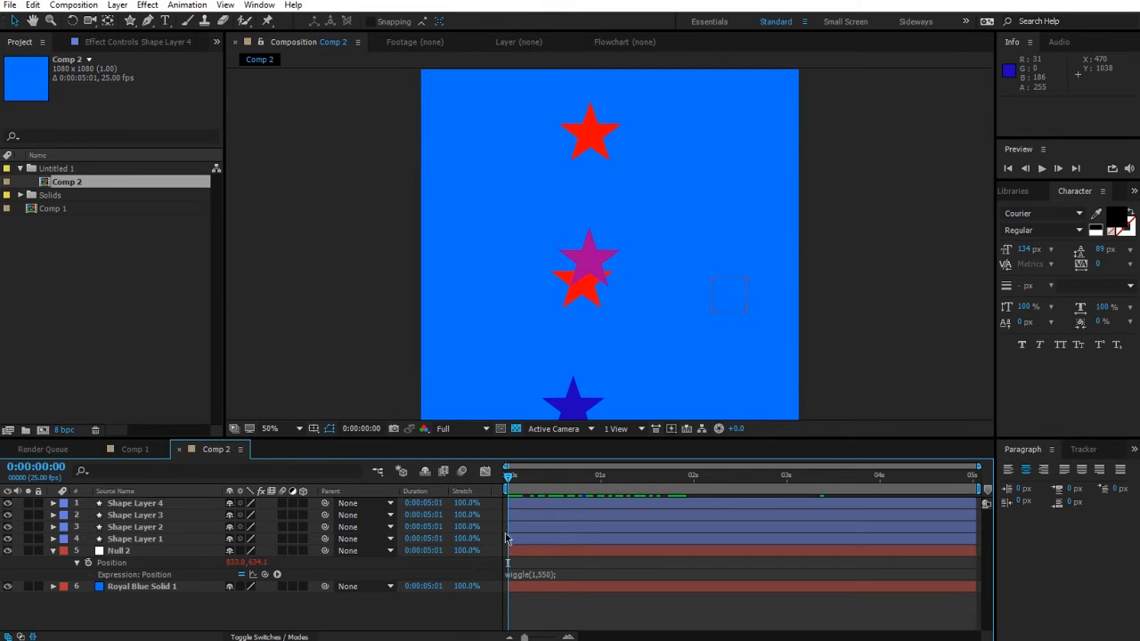
{"action": "left_click", "coordinate": [116, 541]}
{"action": "left_click_drag", "start_coordinate": [508, 478], "coordinate": [282, 592]}
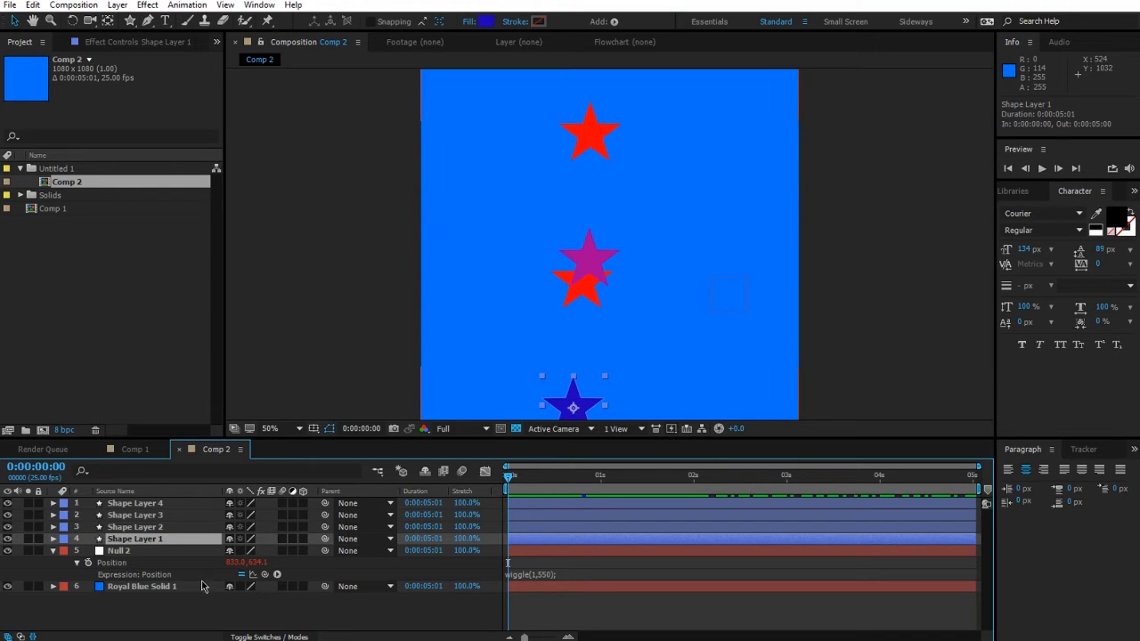
{"action": "left_click_drag", "start_coordinate": [520, 481], "coordinate": [768, 495]}
Step: Duplicate Shape Layer 4 to add a fifth star and play the preview
{"action": "left_click", "coordinate": [138, 504]}
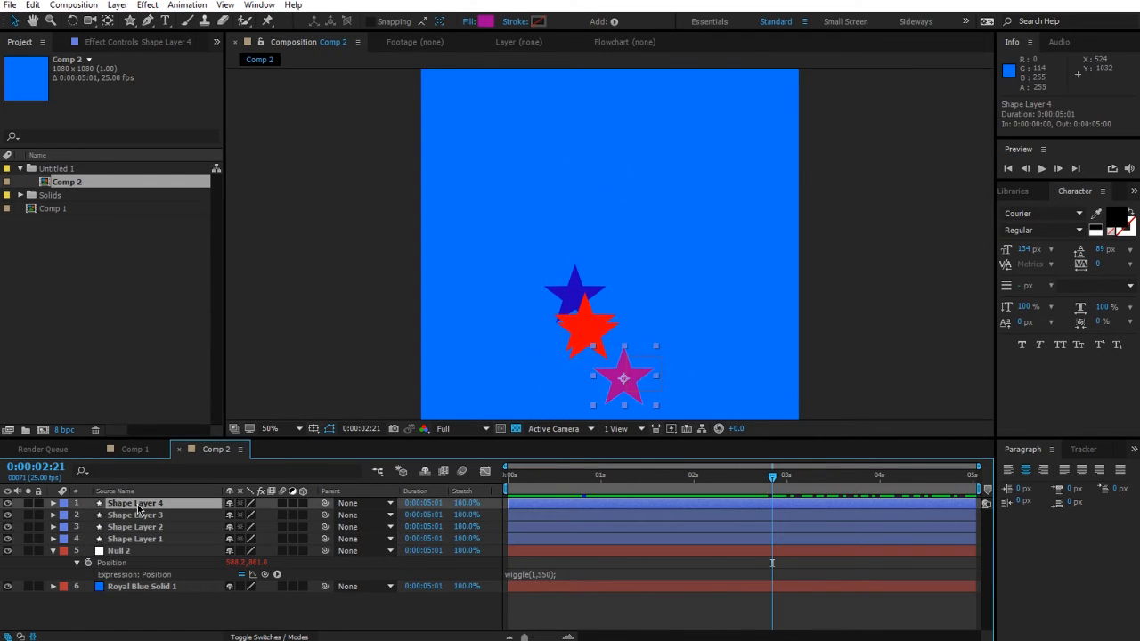
{"action": "key", "text": "ctrl+d"}
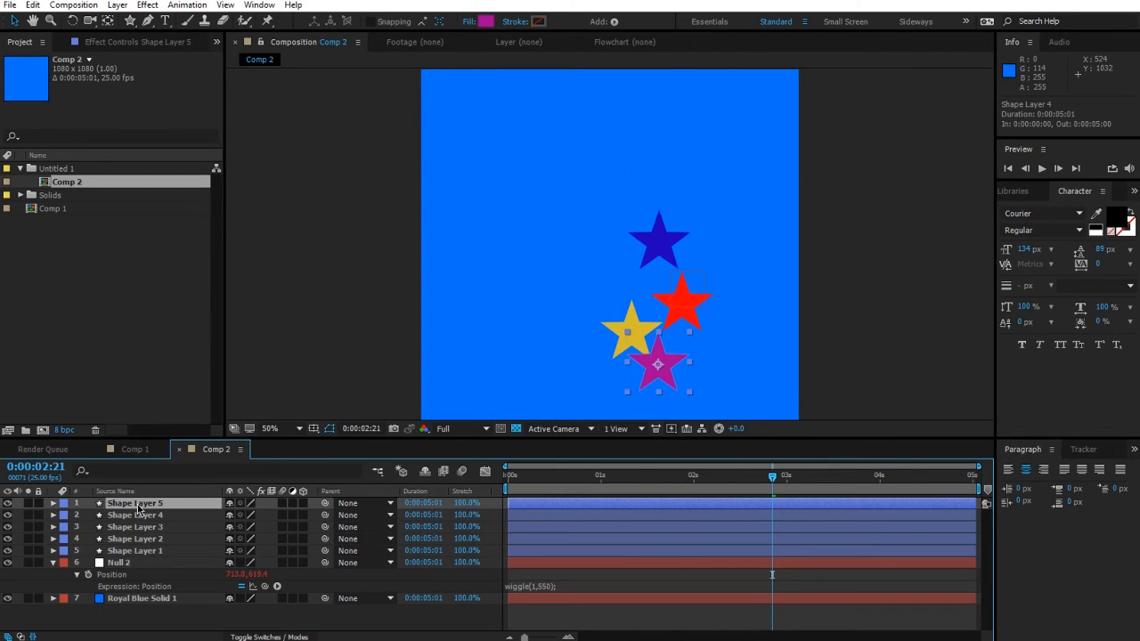
{"action": "key", "text": "space"}
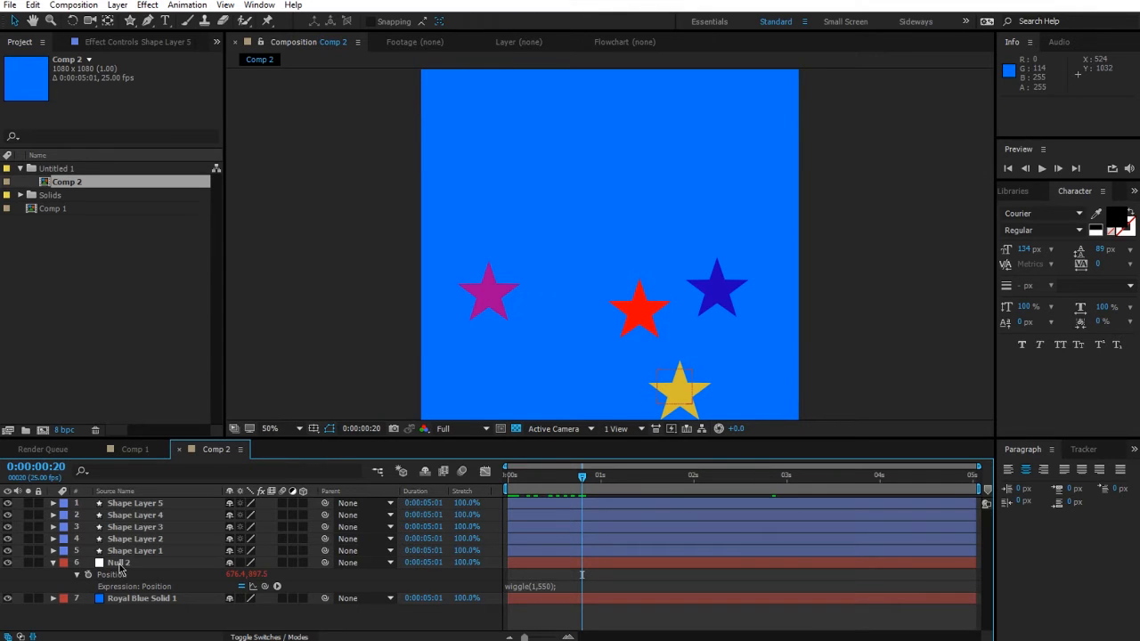
Step: Enable motion blur for all layers and for the composition, and scrub from the start to 4:00 to preview it
{"action": "left_click_drag", "start_coordinate": [120, 563], "coordinate": [120, 604]}
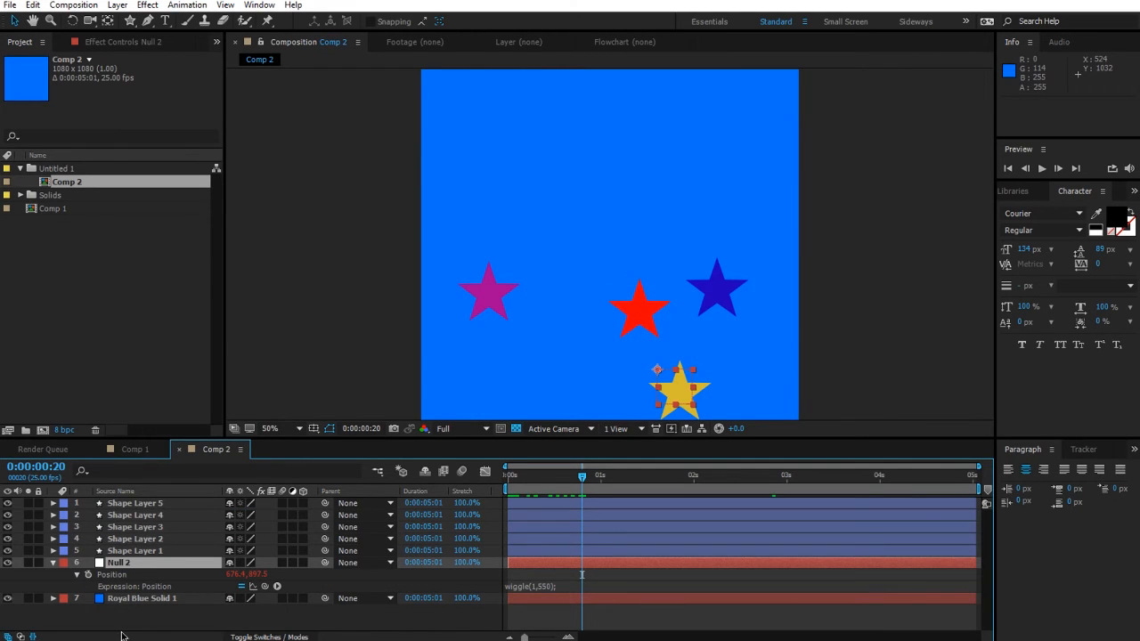
{"action": "left_click_drag", "start_coordinate": [526, 482], "coordinate": [455, 510]}
{"action": "left_click_drag", "start_coordinate": [247, 616], "coordinate": [179, 478]}
{"action": "left_click", "coordinate": [282, 504]}
{"action": "left_click", "coordinate": [462, 471]}
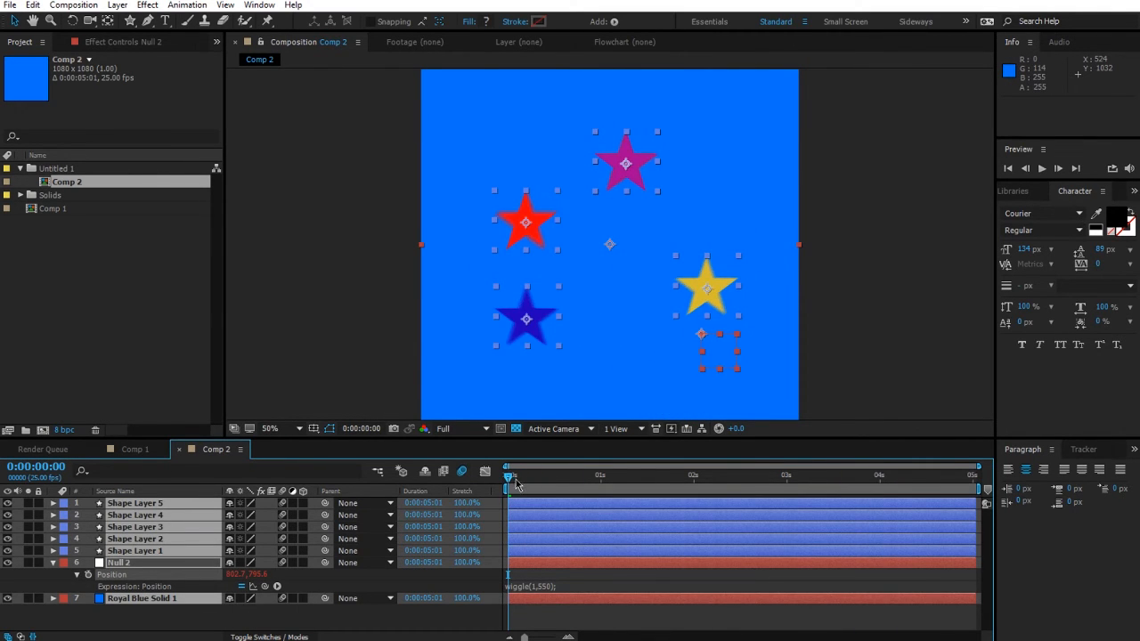
{"action": "left_click_drag", "start_coordinate": [510, 478], "coordinate": [882, 529]}
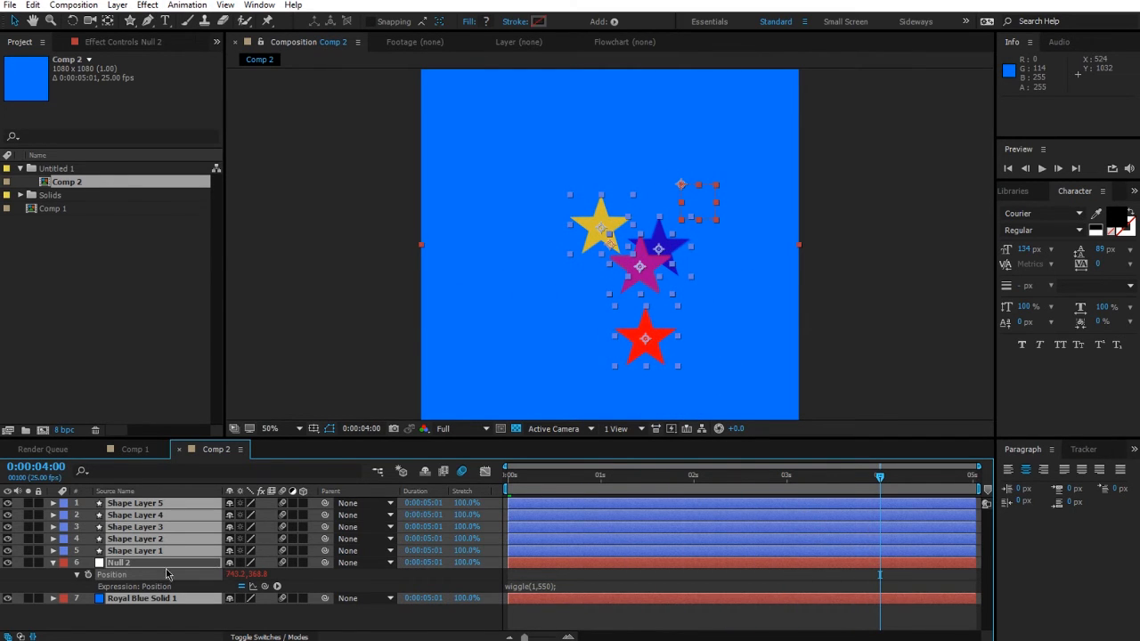
{"action": "left_click", "coordinate": [96, 615]}
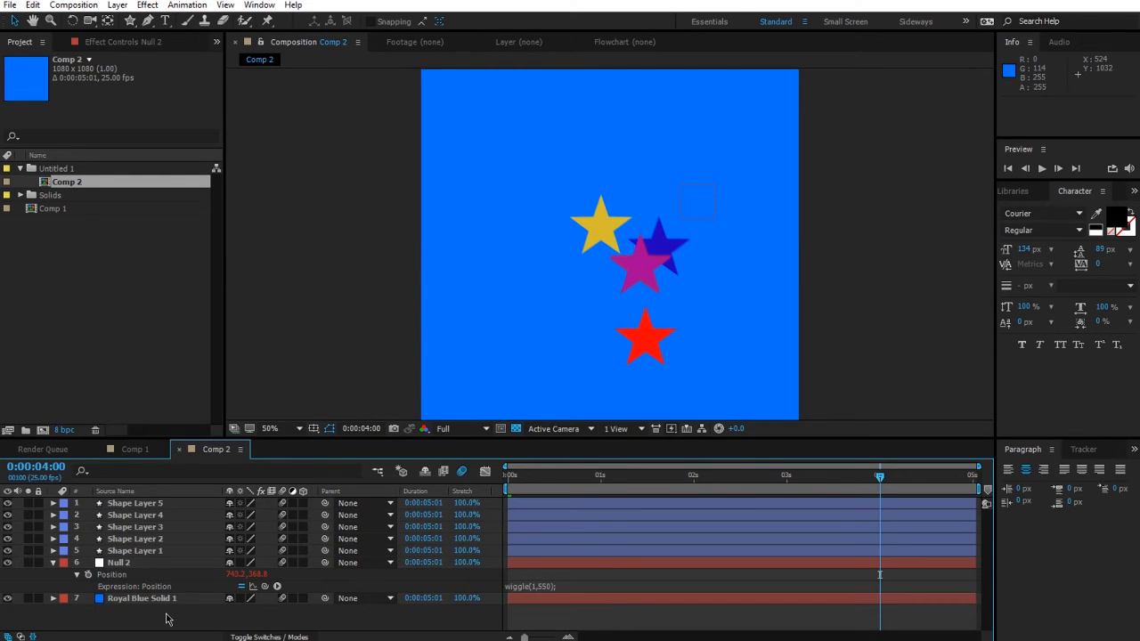
Step: Collapse Null 2's properties and move Null 2 to the top of the layer stack
{"action": "left_click", "coordinate": [54, 563]}
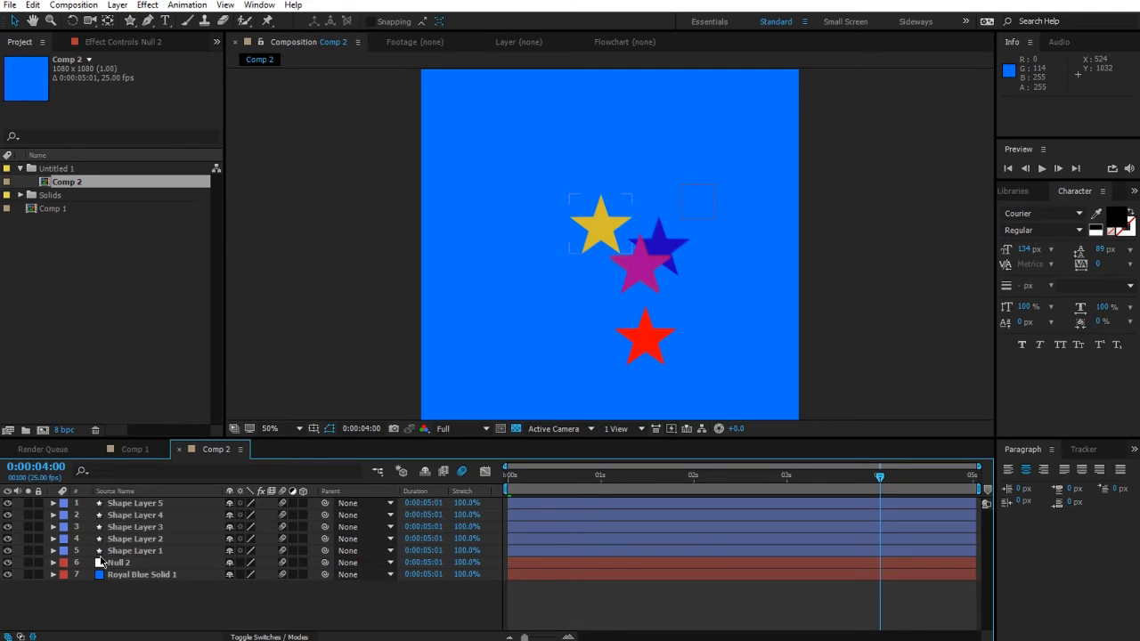
{"action": "left_click_drag", "start_coordinate": [109, 566], "coordinate": [134, 507]}
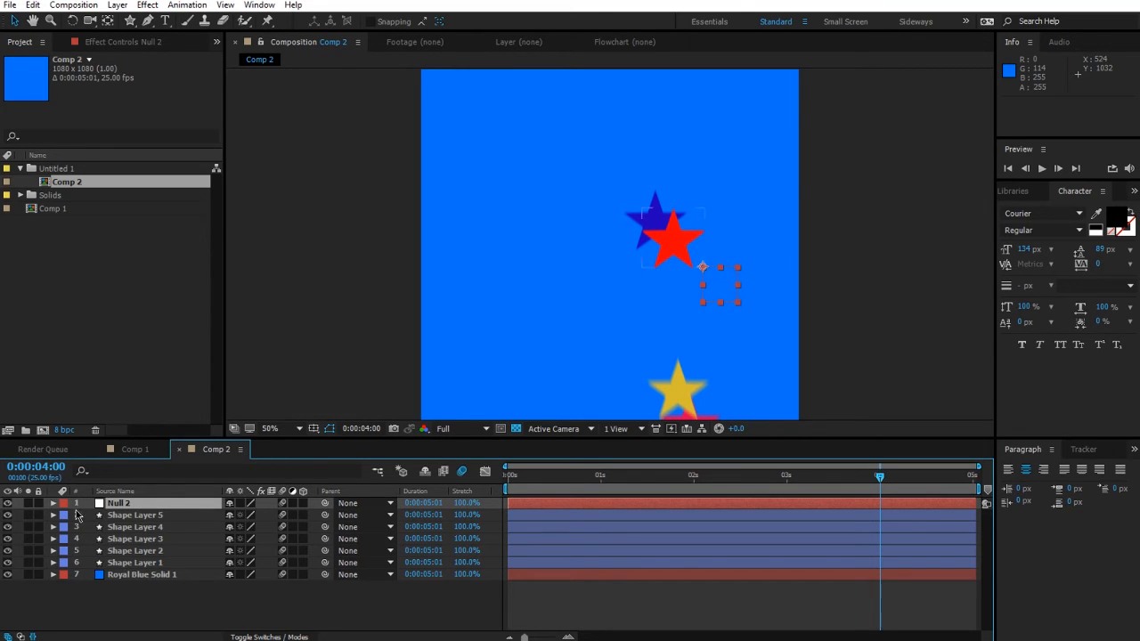
{"action": "left_click", "coordinate": [126, 575]}
Step: Add the expression index to Shape Layer 1's Rotation property
{"action": "left_click", "coordinate": [146, 565]}
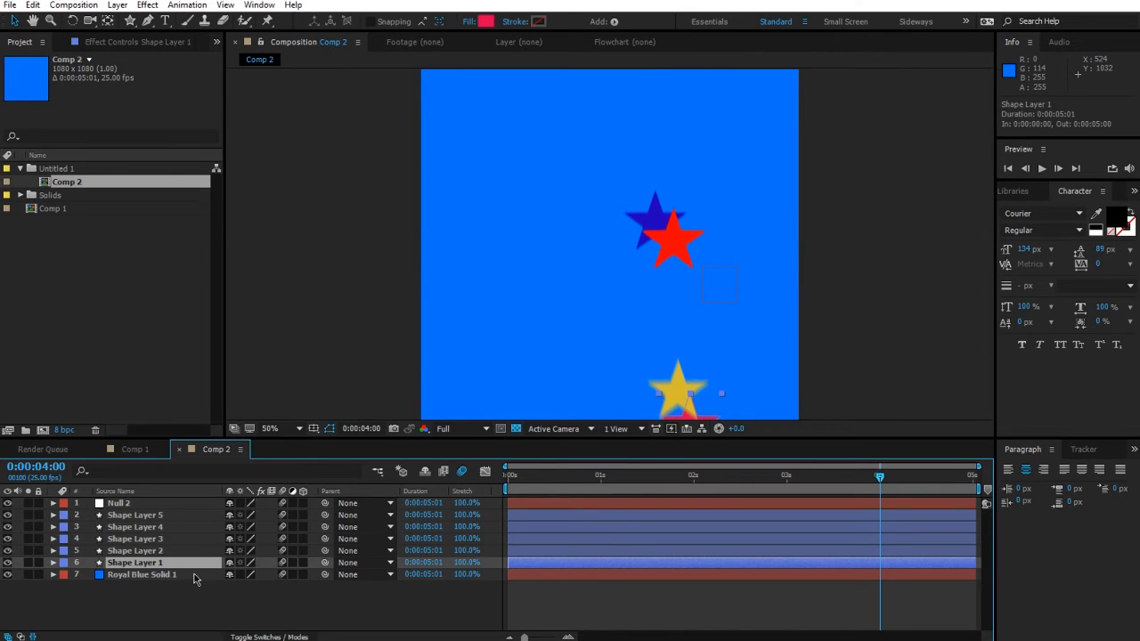
{"action": "key", "text": "r"}
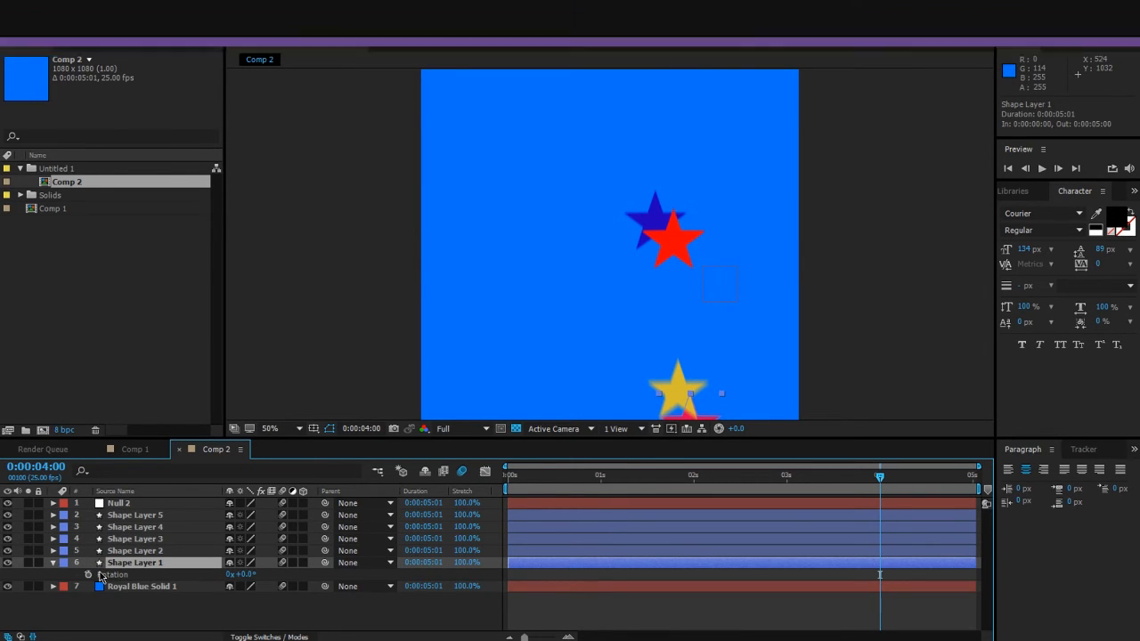
{"action": "left_click", "coordinate": [100, 575], "text": "alt"}
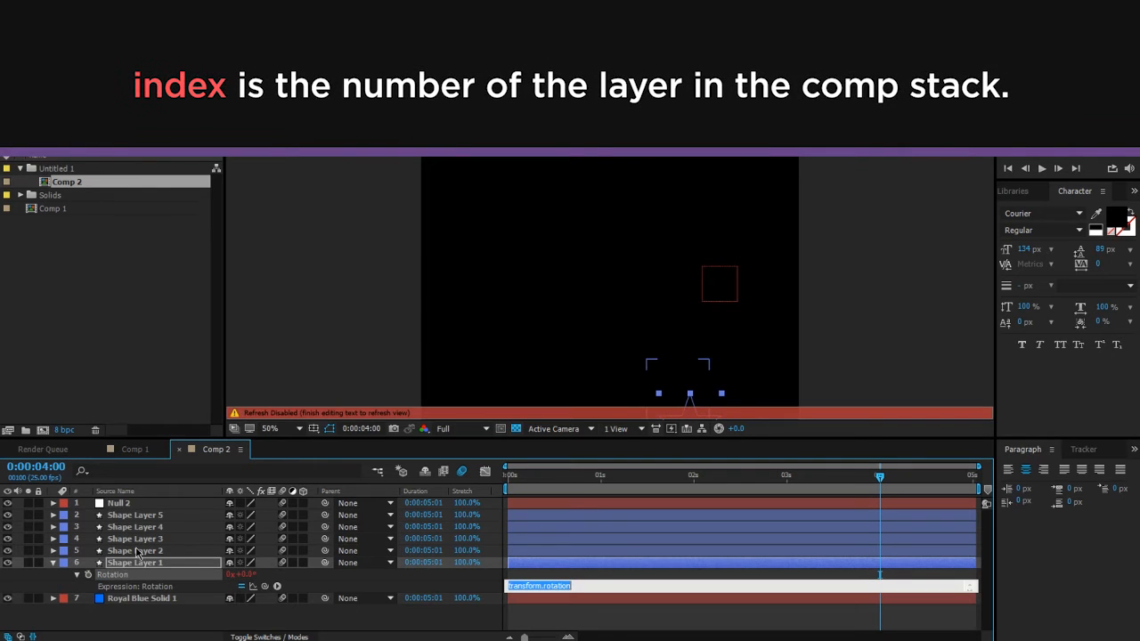
{"action": "type", "text": "index"}
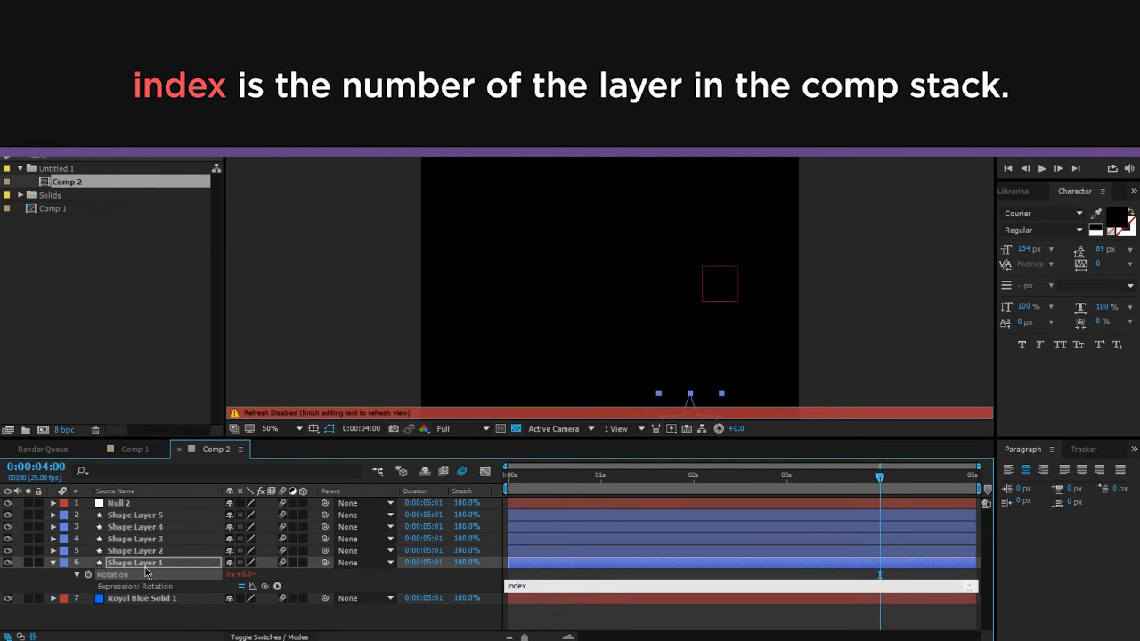
{"action": "left_click", "coordinate": [178, 618]}
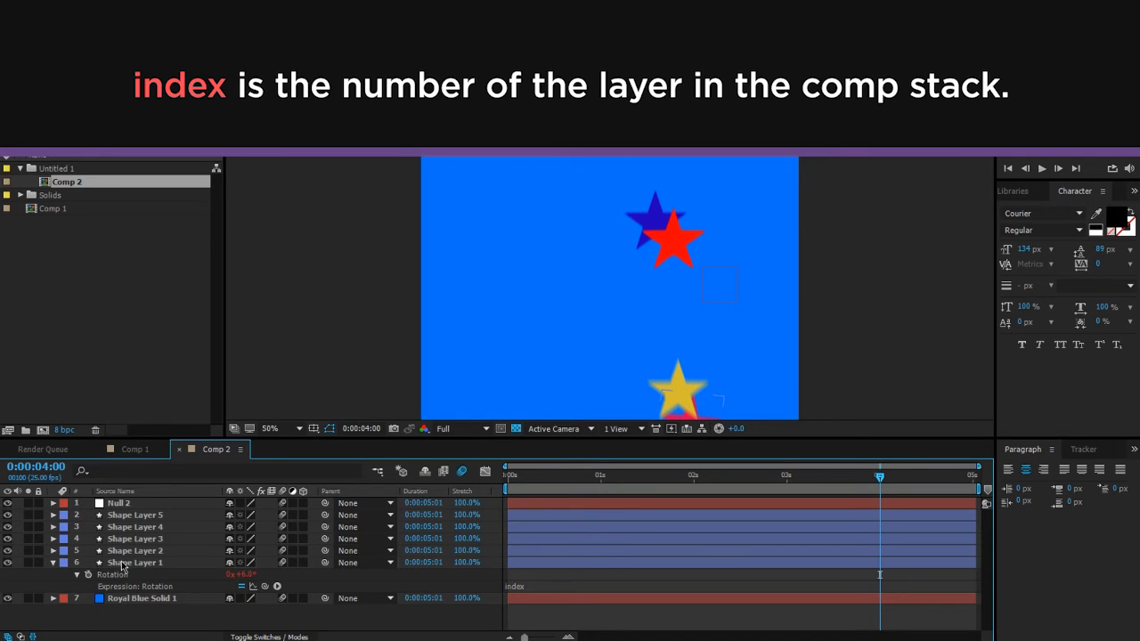
{"action": "left_click_drag", "start_coordinate": [121, 564], "coordinate": [142, 593]}
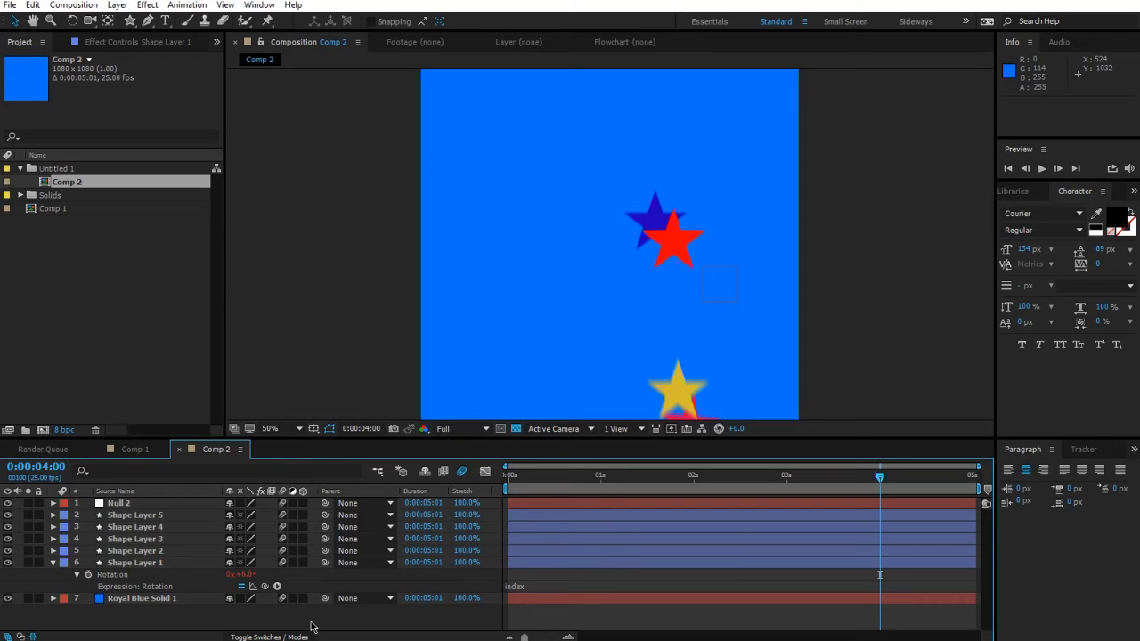
Step: Change Shape Layer 1's rotation expression to time*(index*10) and scrub to 4:23 to preview the spin
{"action": "left_click", "coordinate": [532, 585]}
{"action": "type", "text": "time*("}
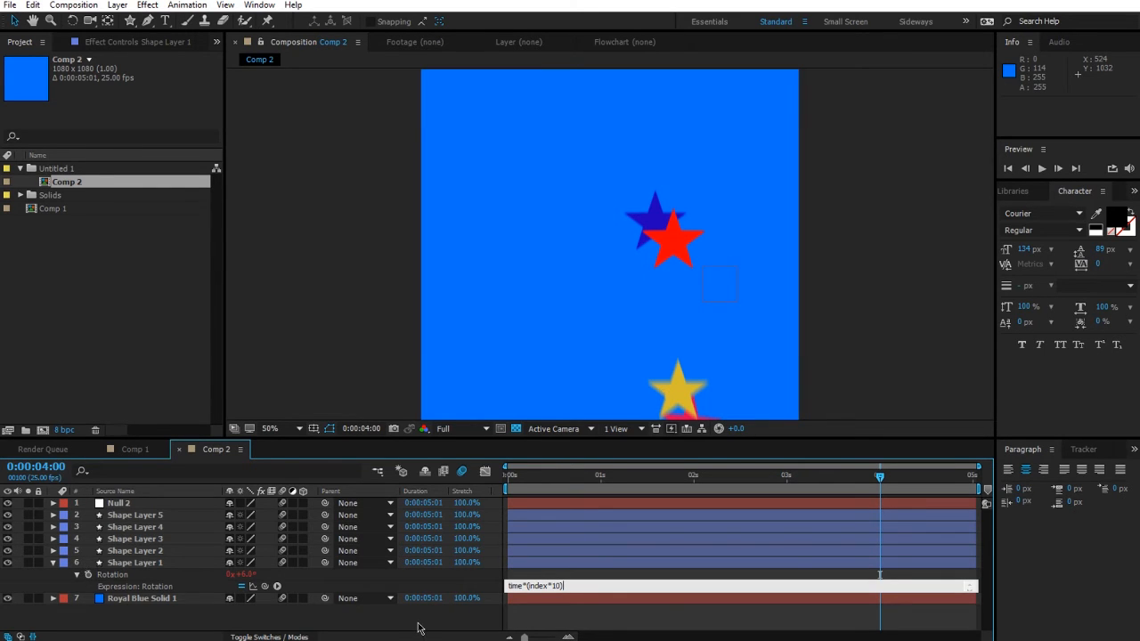
{"action": "left_click_drag", "start_coordinate": [616, 476], "coordinate": [971, 504]}
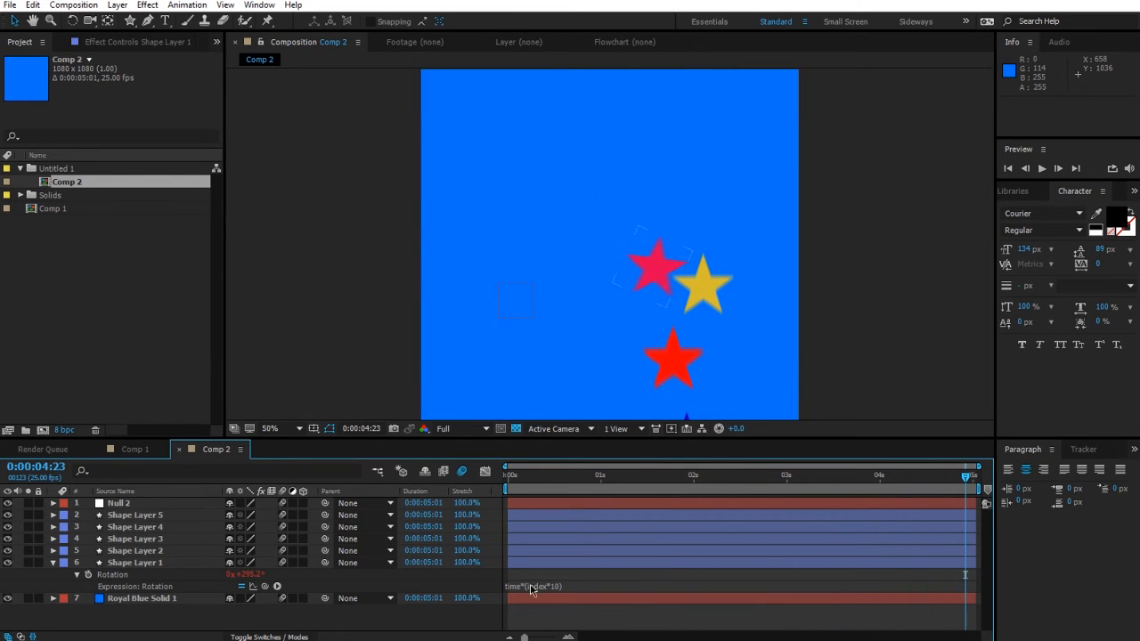
Step: Copy only the rotation expression from Shape Layer 1 and paste it onto Shape Layers 2 to 5
{"action": "left_click", "coordinate": [532, 587]}
{"action": "left_click", "coordinate": [276, 587]}
{"action": "right_click", "coordinate": [141, 578]}
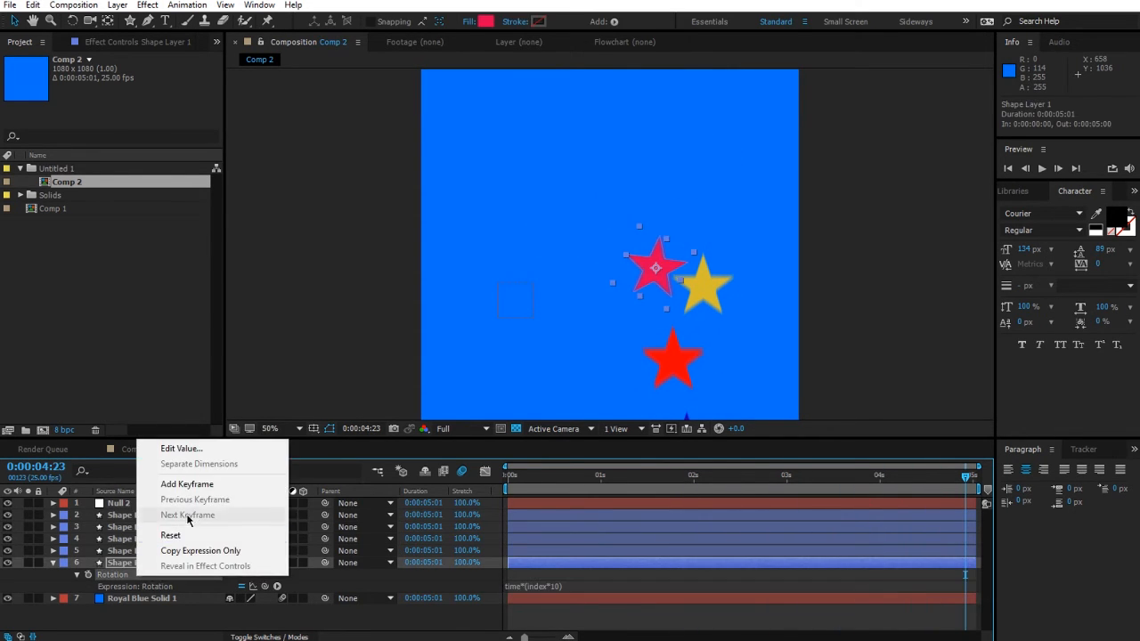
{"action": "left_click", "coordinate": [187, 552]}
{"action": "left_click", "coordinate": [162, 552]}
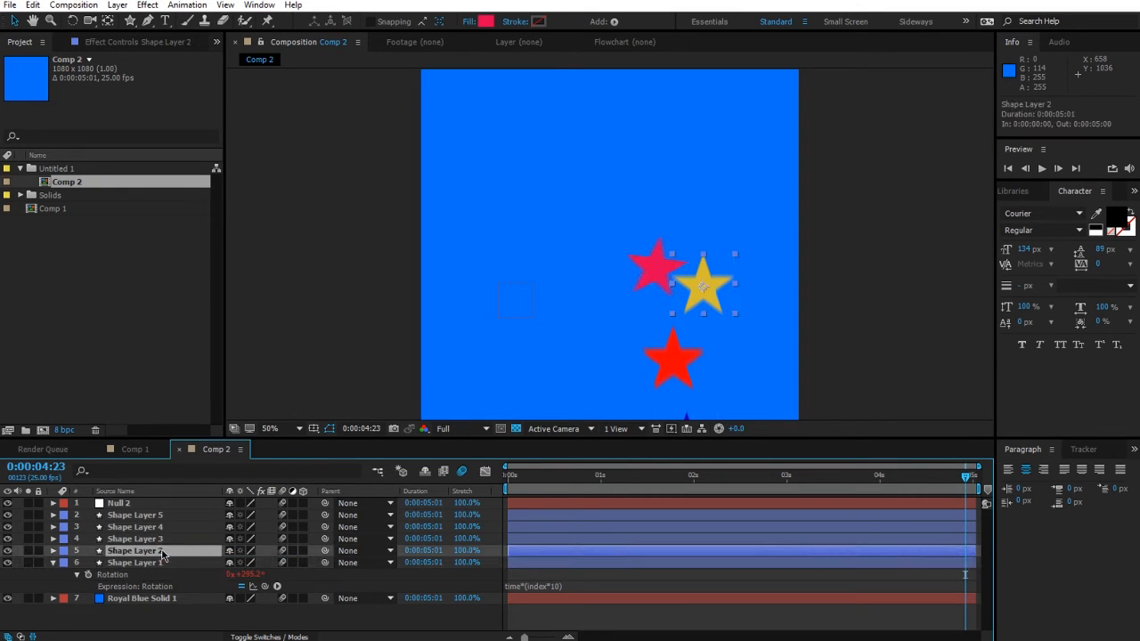
{"action": "left_click", "coordinate": [170, 516], "text": "shift"}
{"action": "key", "text": "ctrl+v"}
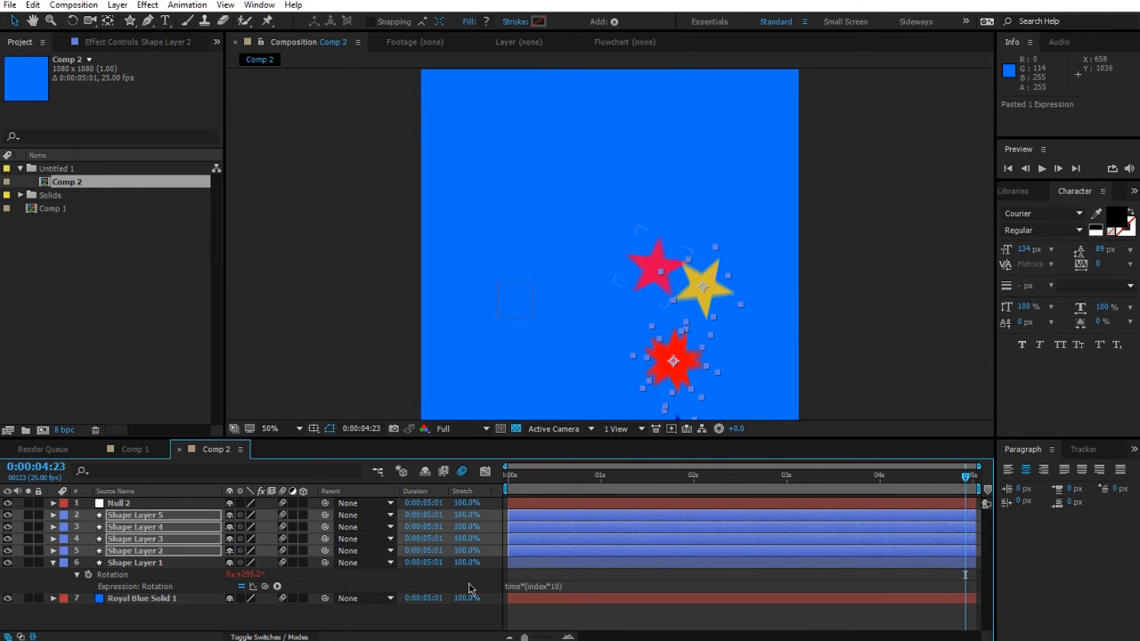
{"action": "left_click", "coordinate": [515, 621]}
Step: Reveal the Rotation properties of all five shape layers and compare their values at 1:00 and 2:00
{"action": "left_click", "coordinate": [129, 519]}
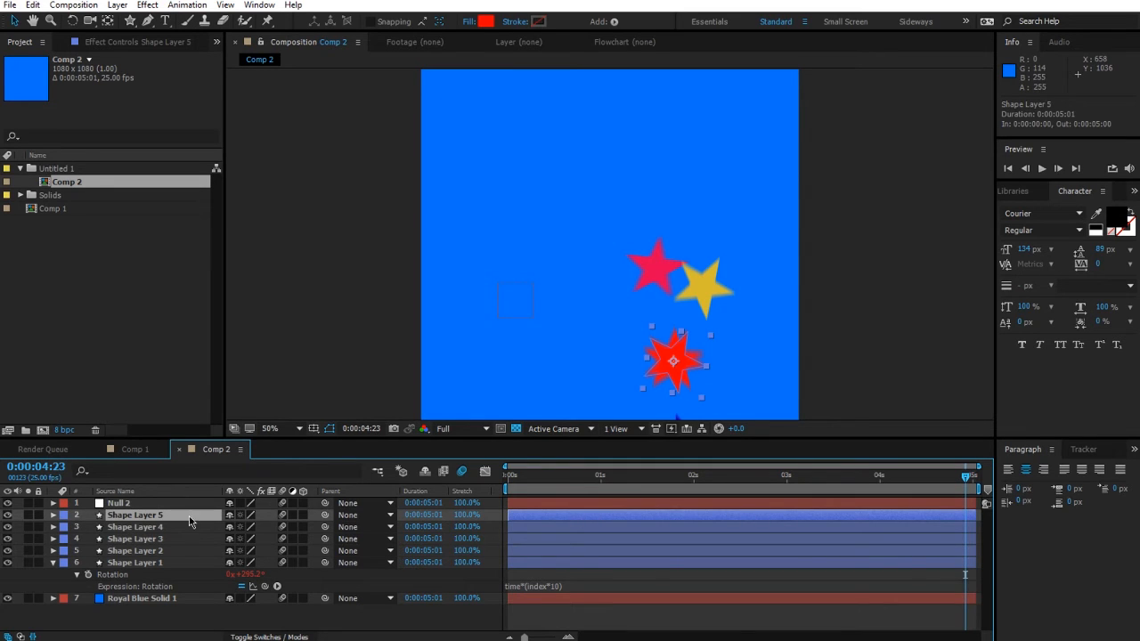
{"action": "mouse_move", "coordinate": [608, 477]}
{"action": "left_mouse_down"}
{"action": "mouse_move", "coordinate": [620, 481]}
{"action": "mouse_move", "coordinate": [600, 492]}
{"action": "left_mouse_up"}
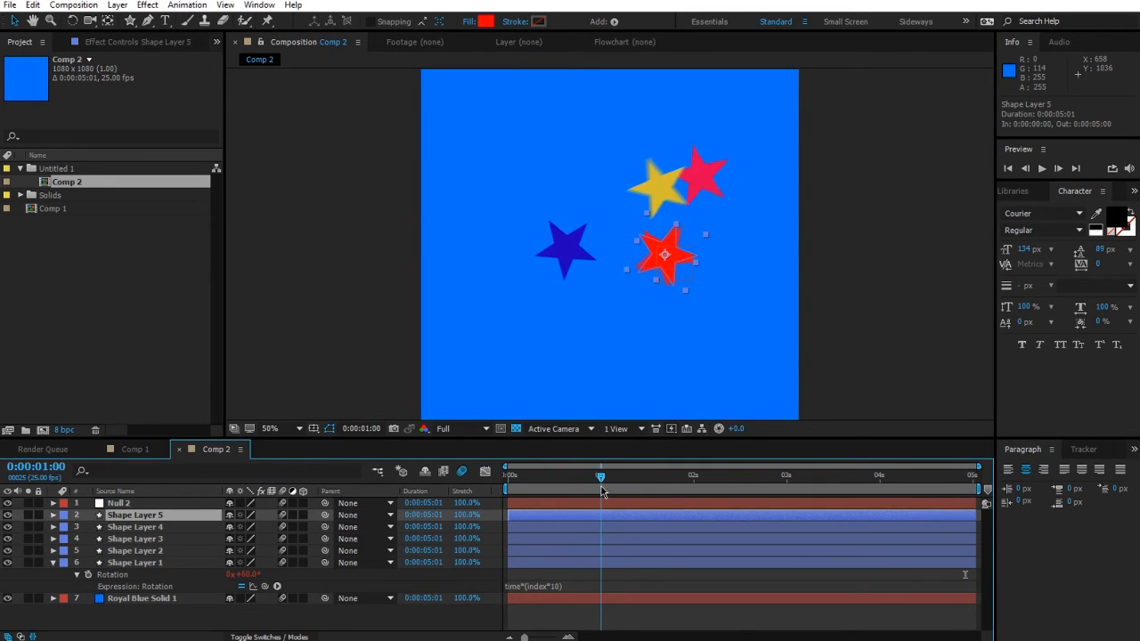
{"action": "left_click", "coordinate": [168, 564], "text": "shift"}
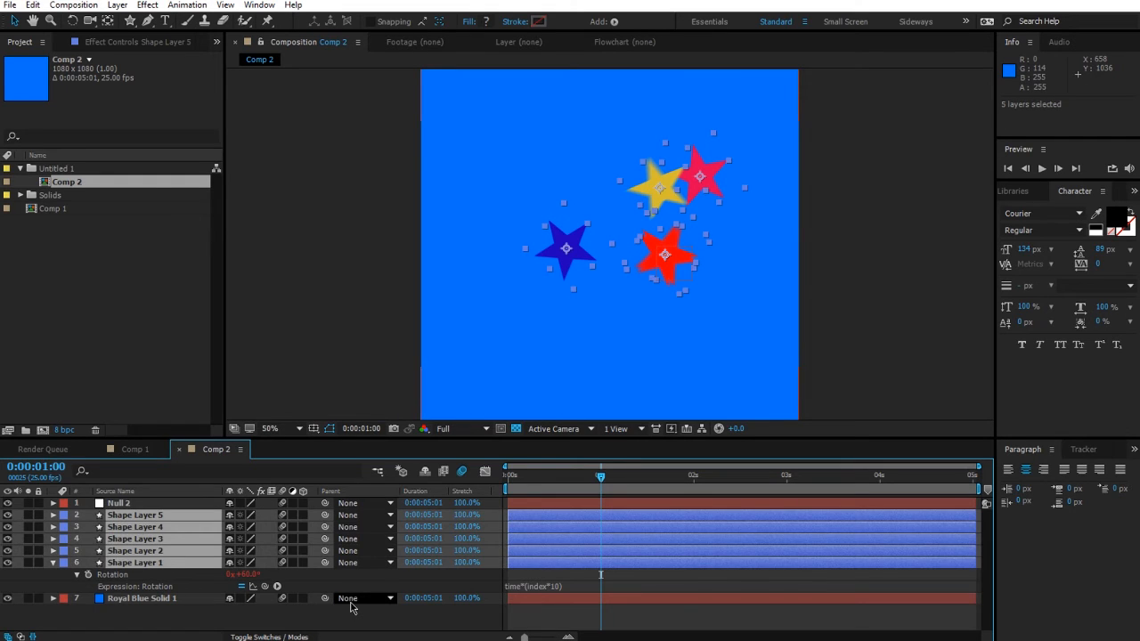
{"action": "key", "text": "r"}
{"action": "scroll", "coordinate": [352, 608], "scroll_direction": "down", "scroll_amount": 1}
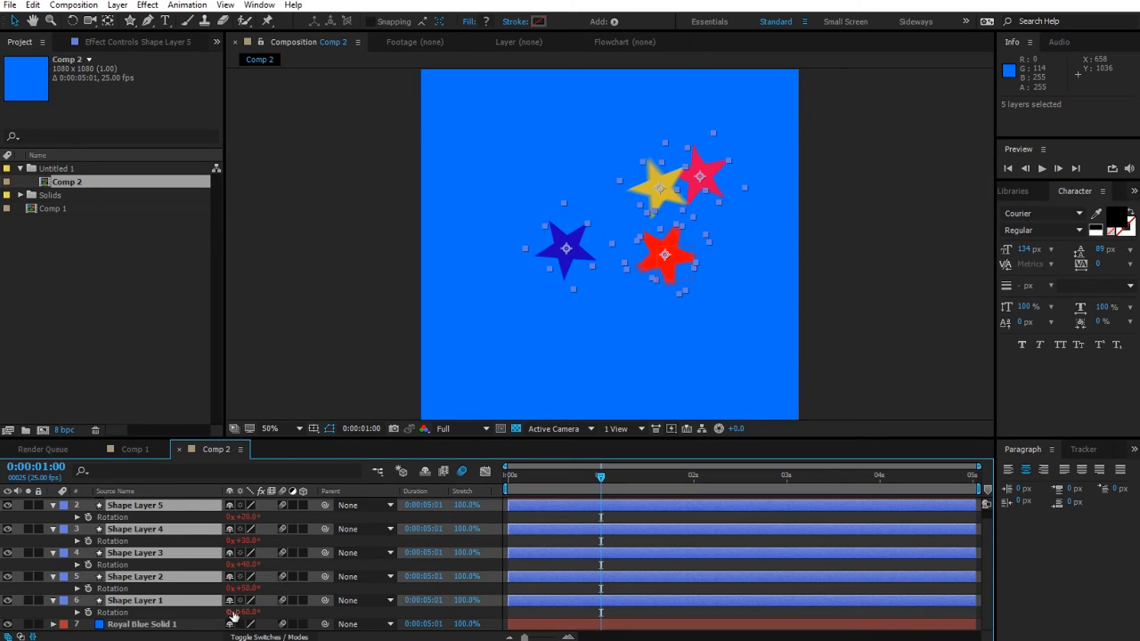
{"action": "left_click", "coordinate": [694, 479]}
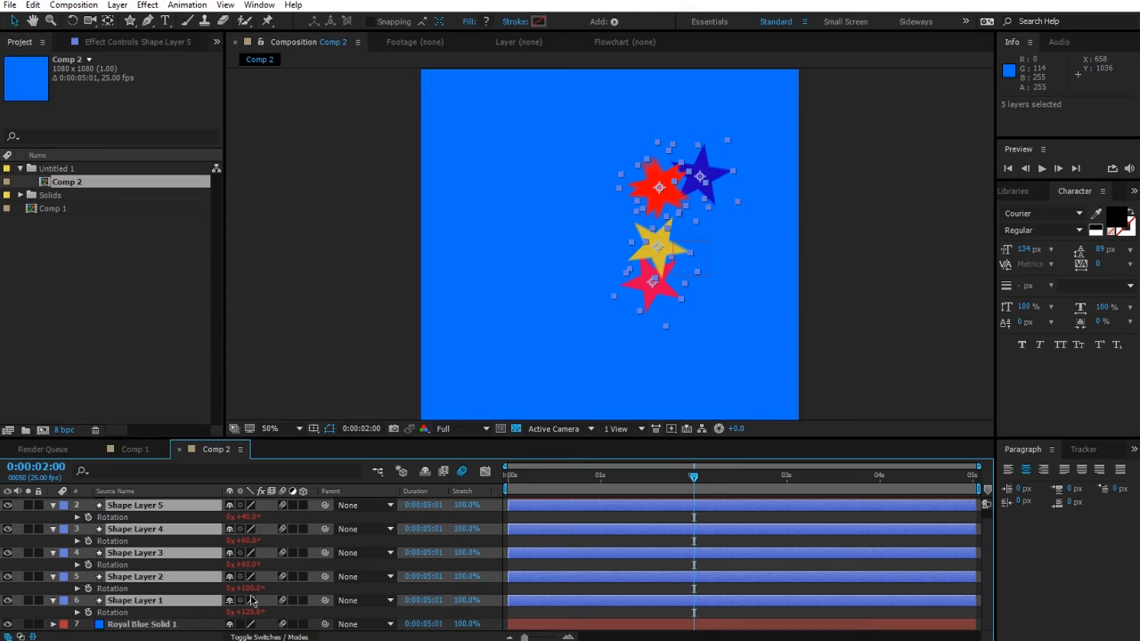
Step: Collapse the shape layers' properties, play the rotating stars' preview, and set the current time to 0:19
{"action": "left_click", "coordinate": [53, 601]}
{"action": "left_click", "coordinate": [452, 596]}
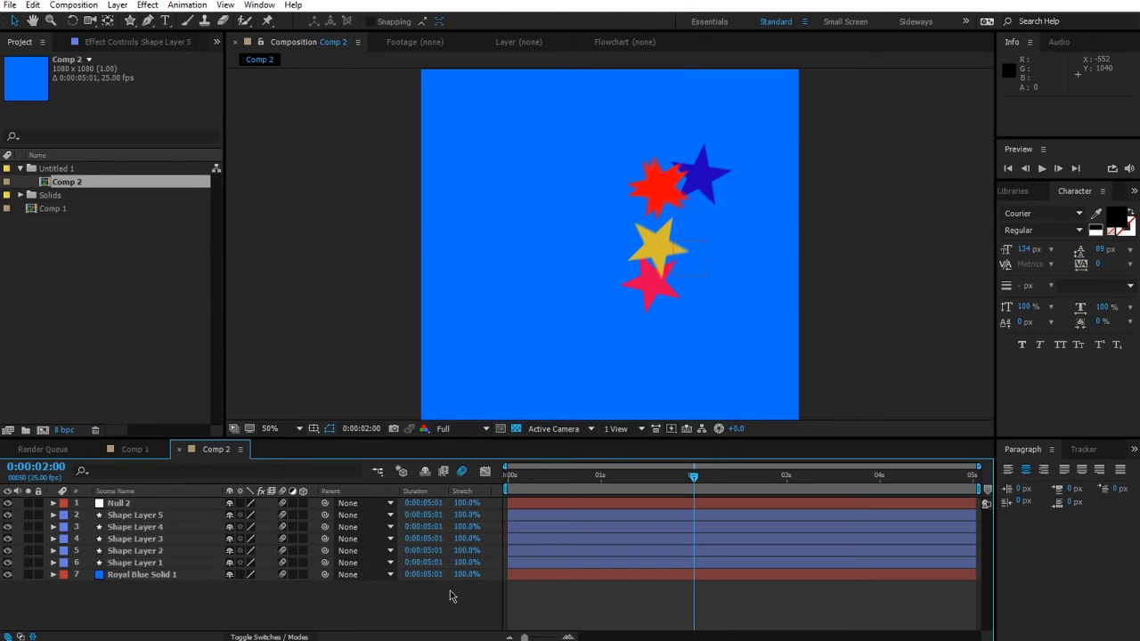
{"action": "key", "text": "space"}
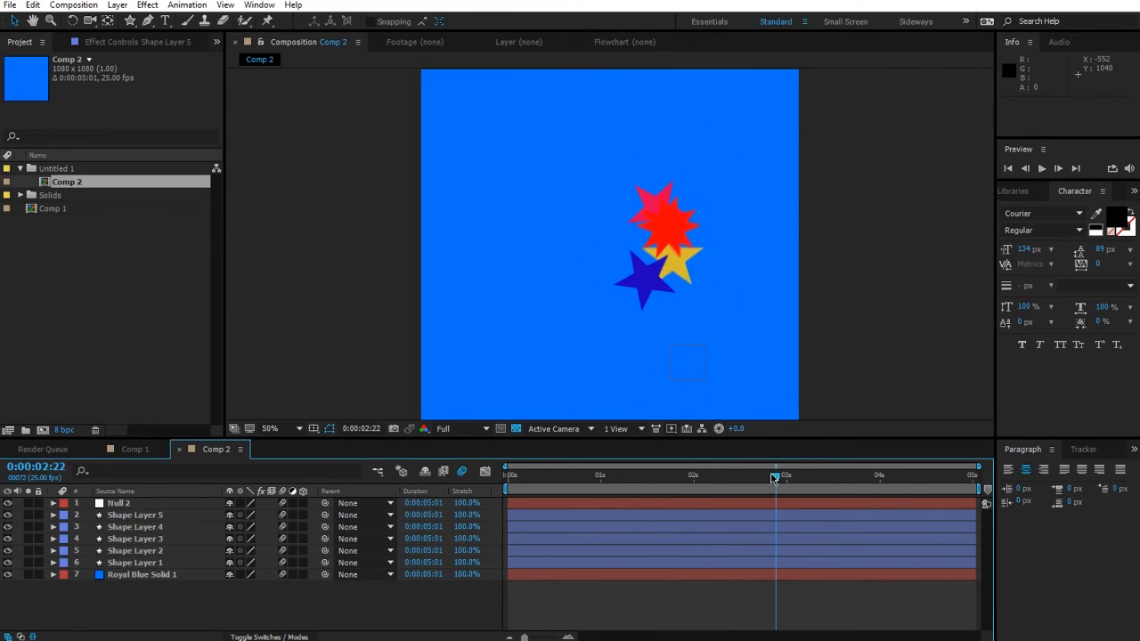
{"action": "left_click", "coordinate": [591, 481]}
{"action": "left_click", "coordinate": [579, 486]}
Step: Reveal the position expressions of Shape Layers 5 and 4 to compare their valueAtTime delays
{"action": "left_click", "coordinate": [684, 287]}
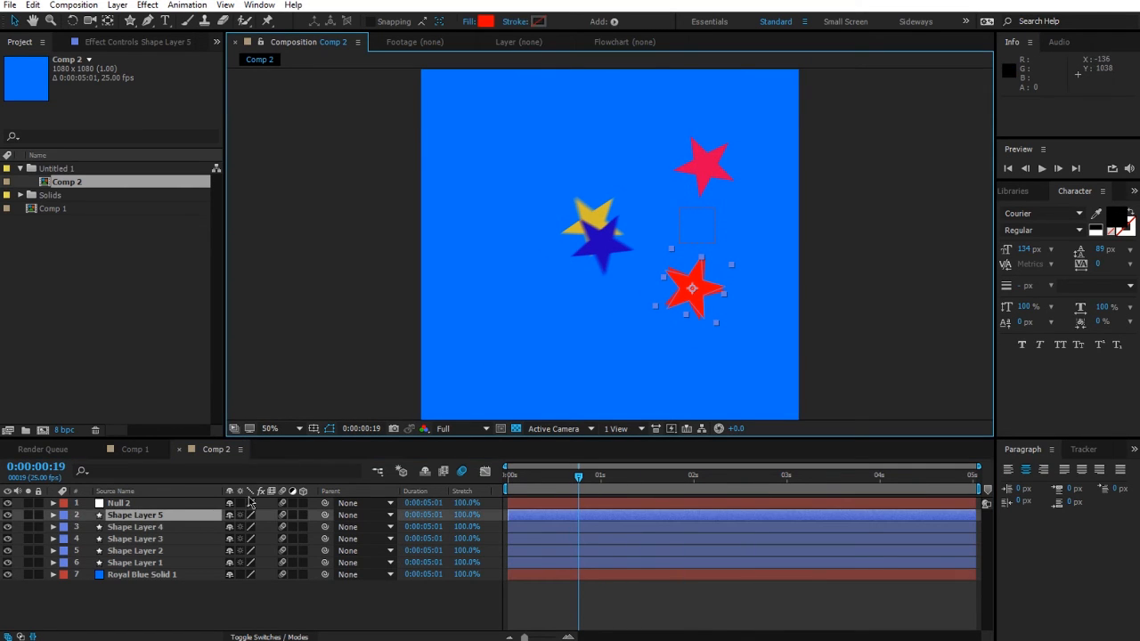
{"action": "key", "text": "p"}
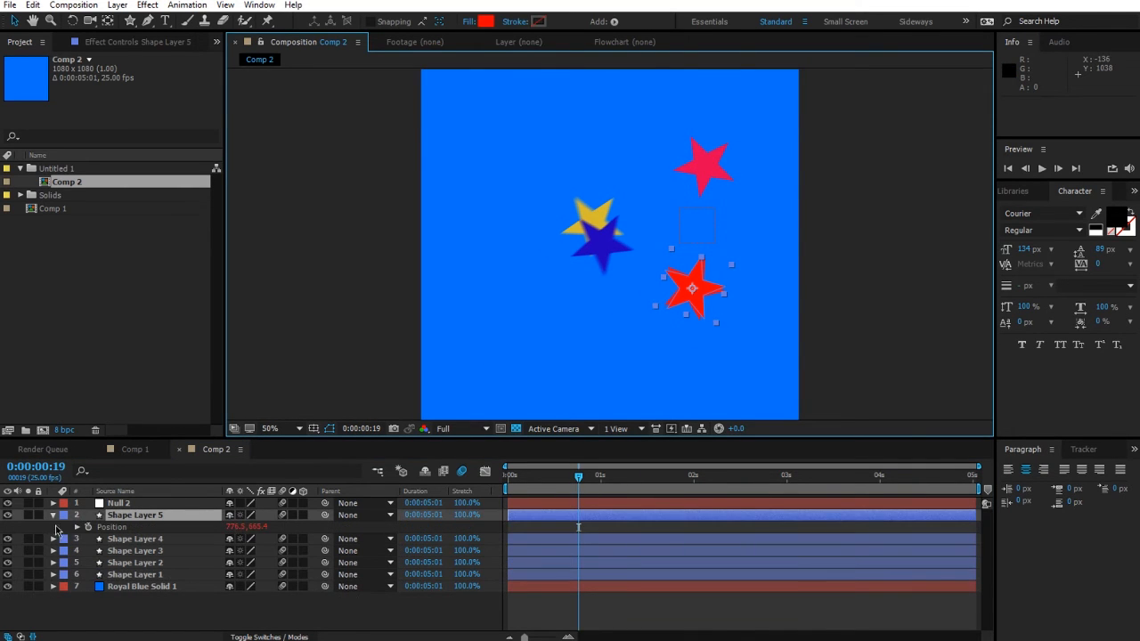
{"action": "left_click", "coordinate": [58, 530]}
{"action": "left_click", "coordinate": [76, 527]}
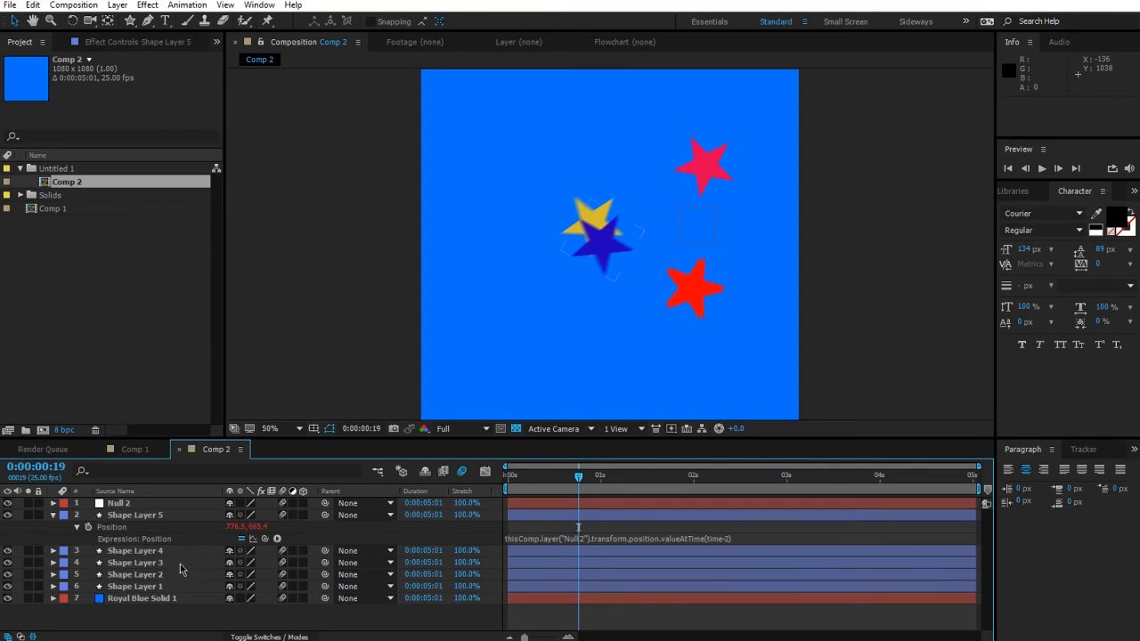
{"action": "left_click", "coordinate": [133, 550]}
{"action": "key", "text": "p"}
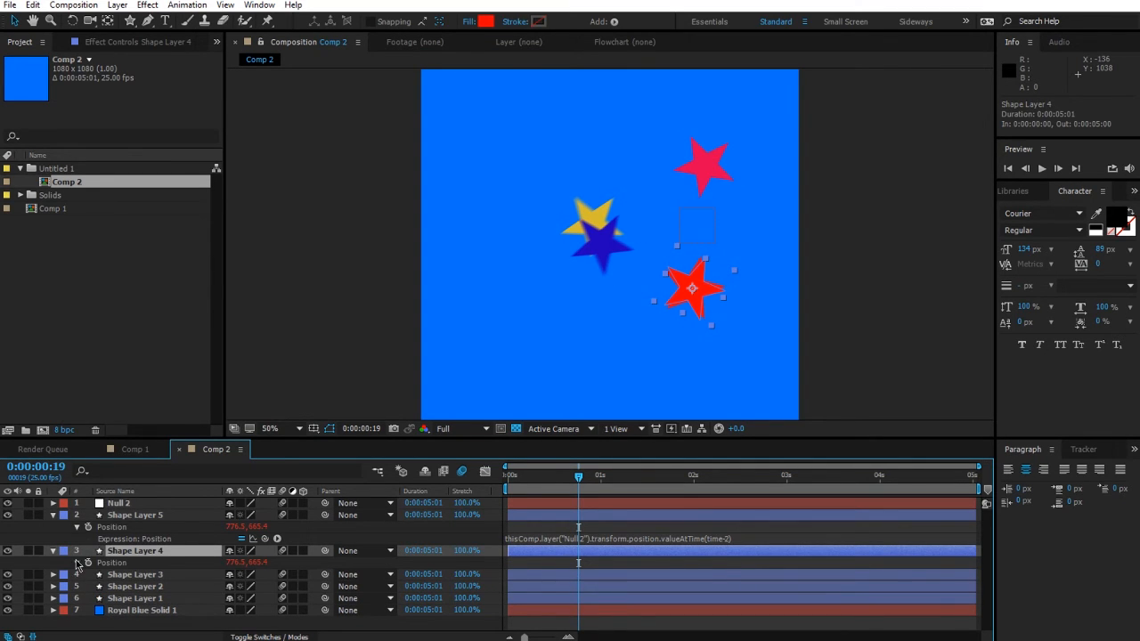
{"action": "key", "text": "ctrl+v"}
Step: Change the delay in Shape Layer 5's position expression to time-2.5, preview up to 2:24, and collapse all layer properties
{"action": "left_click", "coordinate": [739, 538]}
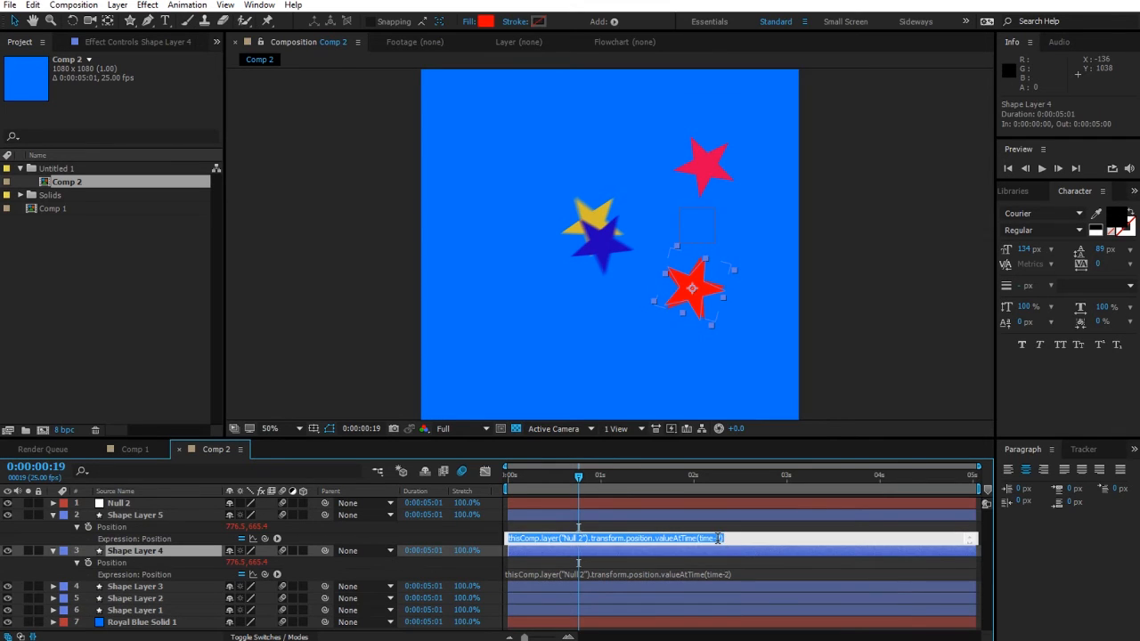
{"action": "left_click", "coordinate": [718, 538]}
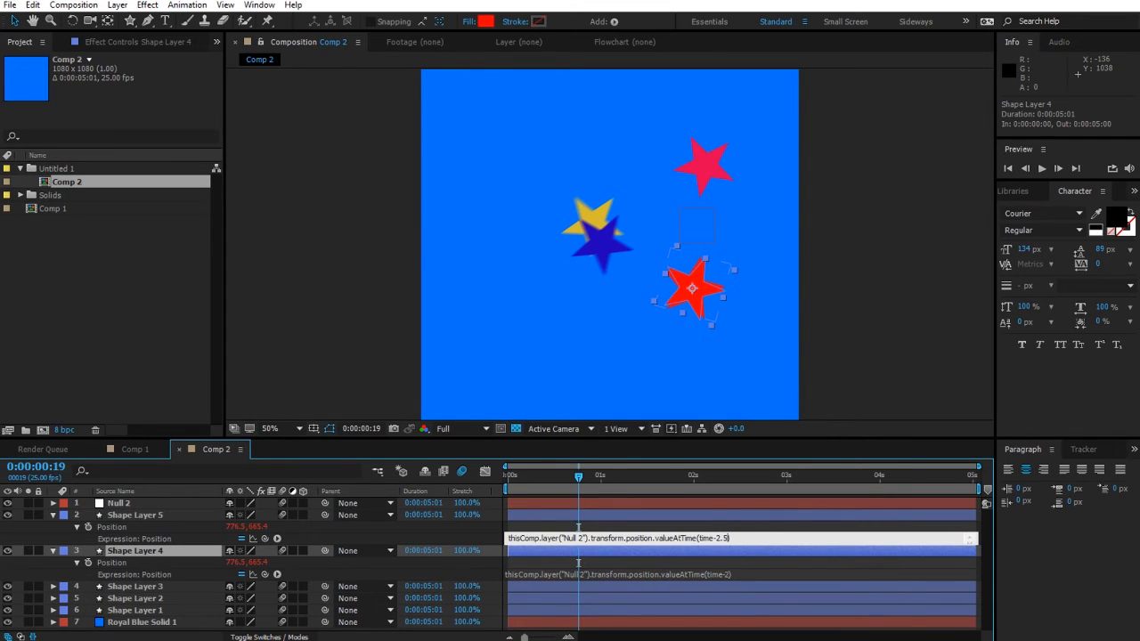
{"action": "left_click", "coordinate": [462, 543]}
{"action": "left_click_drag", "start_coordinate": [581, 476], "coordinate": [672, 504]}
{"action": "key", "text": "ctrl+a"}
{"action": "left_click", "coordinate": [53, 515]}
{"action": "left_click", "coordinate": [126, 613]}
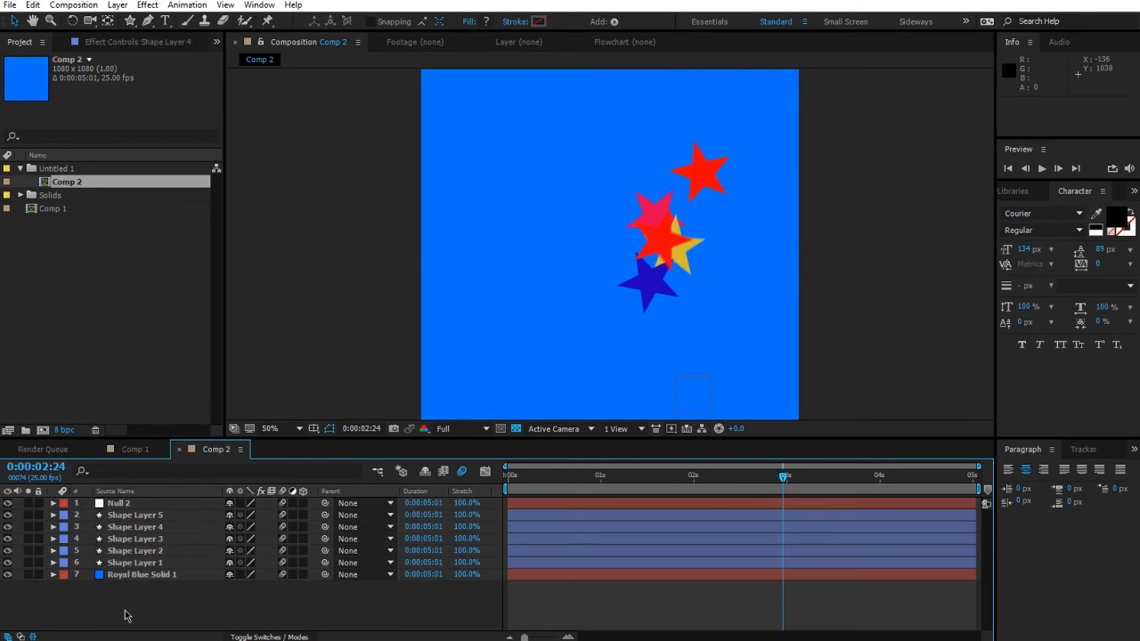
Step: Change Shape Layer 1's rotation expression to time*(index*100)
{"action": "left_click", "coordinate": [155, 575]}
{"action": "left_click", "coordinate": [174, 564]}
{"action": "key", "text": "r"}
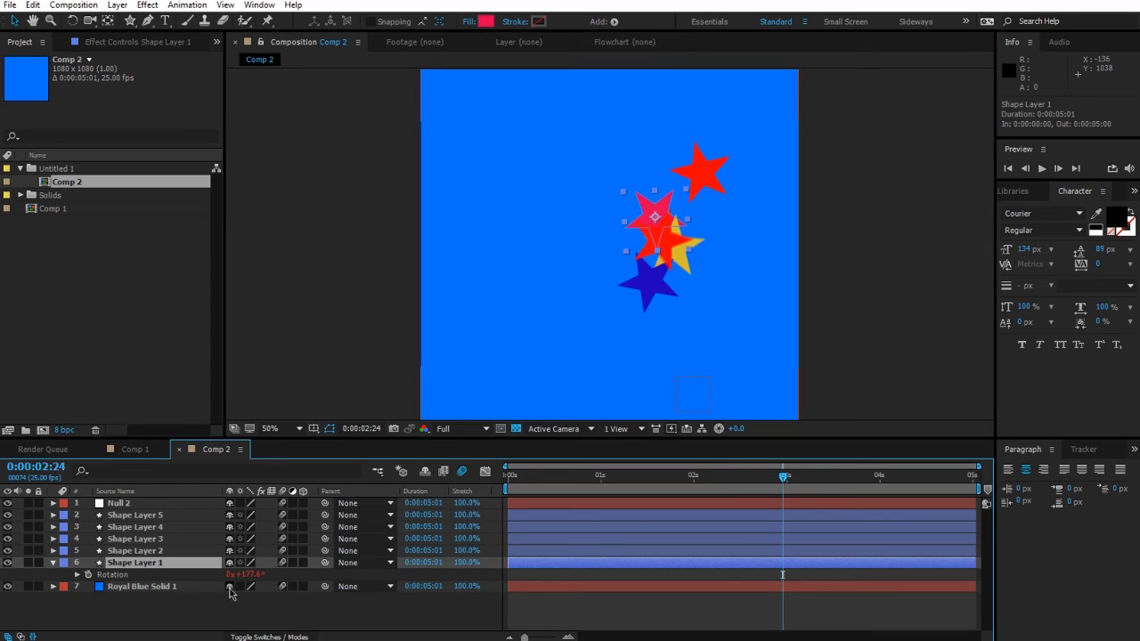
{"action": "left_click", "coordinate": [87, 574], "text": "alt"}
{"action": "key", "text": "ctrl+v"}
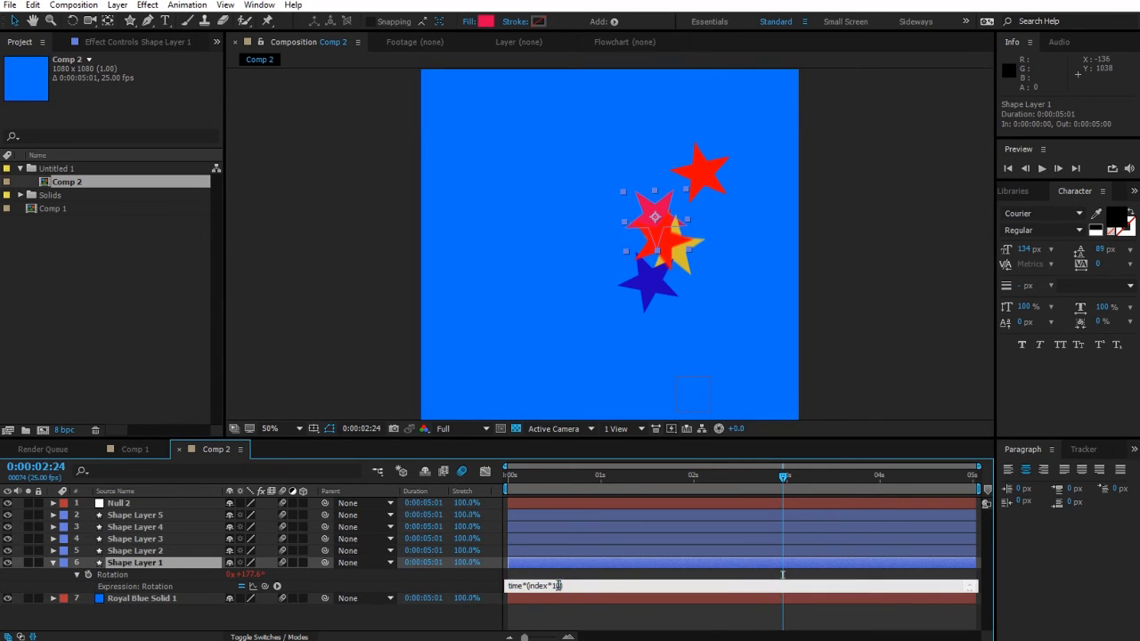
{"action": "left_click", "coordinate": [401, 617]}
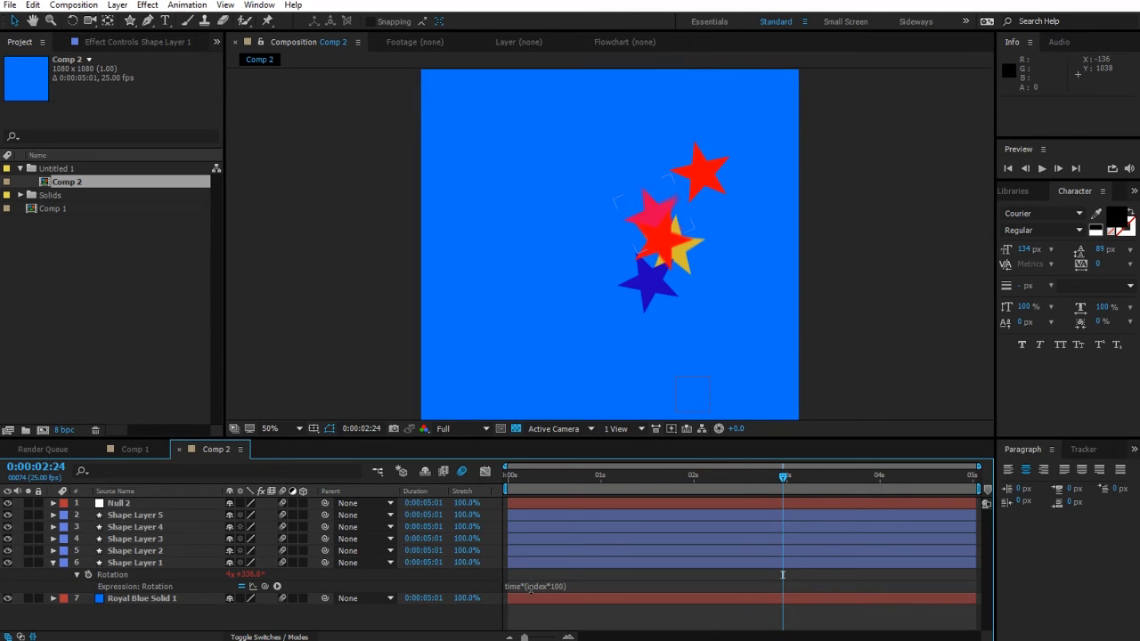
Step: Copy only Shape Layer 1's rotation expression onto Shape Layers 2 to 5 and scrub to 1:18 to preview the spin
{"action": "right_click", "coordinate": [176, 584]}
{"action": "left_click", "coordinate": [239, 553]}
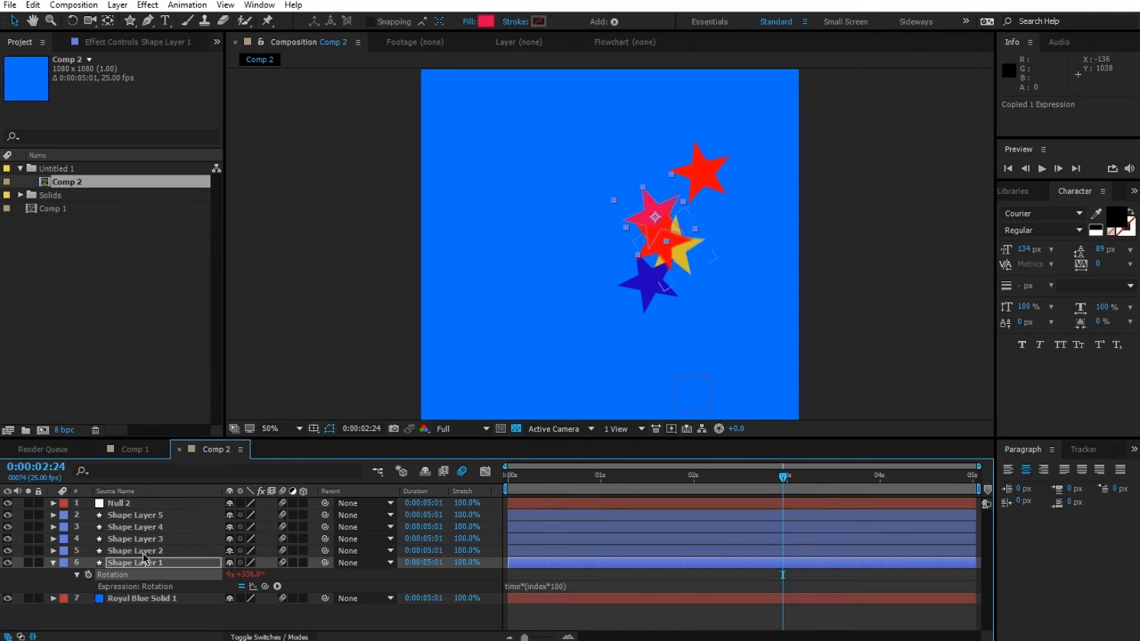
{"action": "left_click", "coordinate": [147, 551]}
{"action": "left_click", "coordinate": [147, 515], "text": "shift"}
{"action": "key", "text": "ctrl+v"}
{"action": "left_click", "coordinate": [385, 615]}
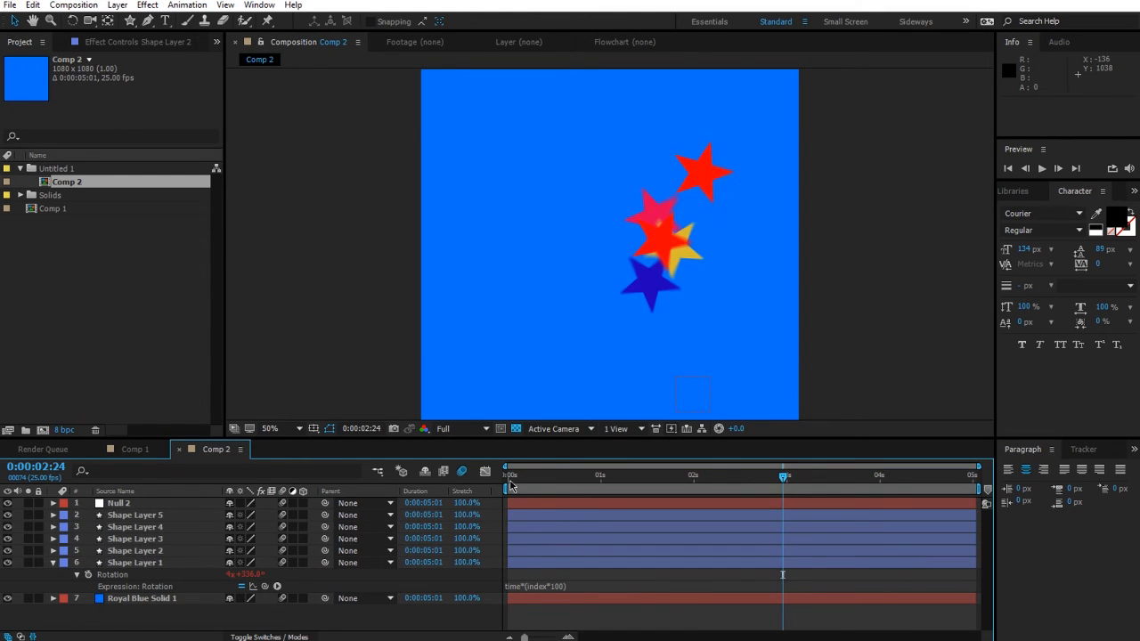
{"action": "left_click_drag", "start_coordinate": [509, 480], "coordinate": [668, 499]}
Step: Delete the Null 2 layer and reveal the Position properties of all five shape layers
{"action": "left_click", "coordinate": [135, 505]}
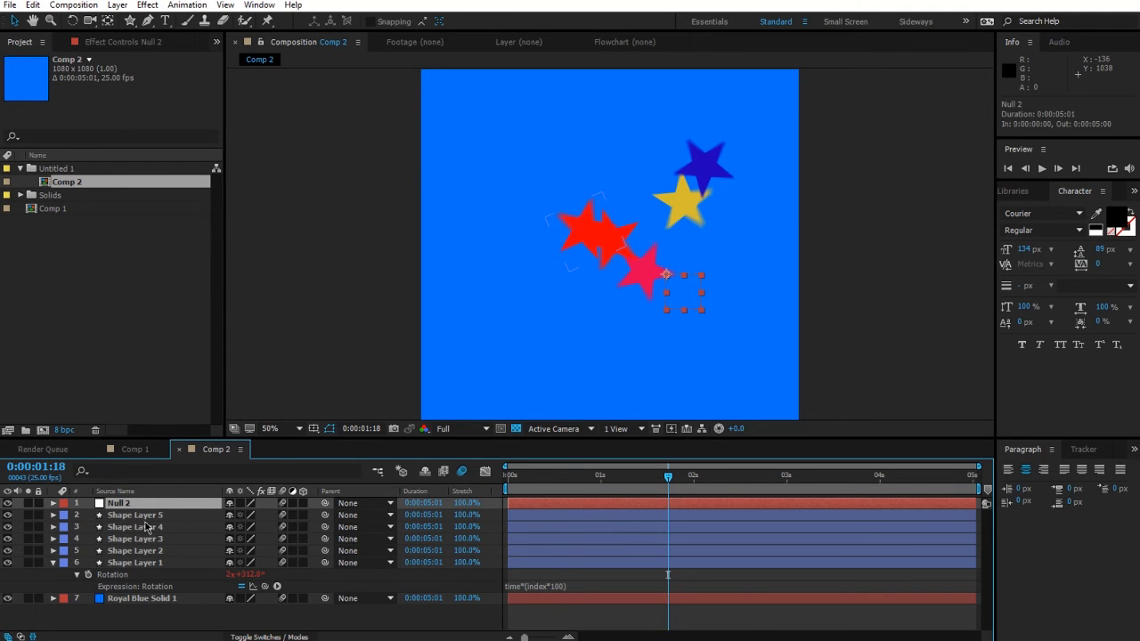
{"action": "key", "text": "Delete"}
{"action": "left_click_drag", "start_coordinate": [171, 504], "coordinate": [187, 546]}
{"action": "key", "text": "p"}
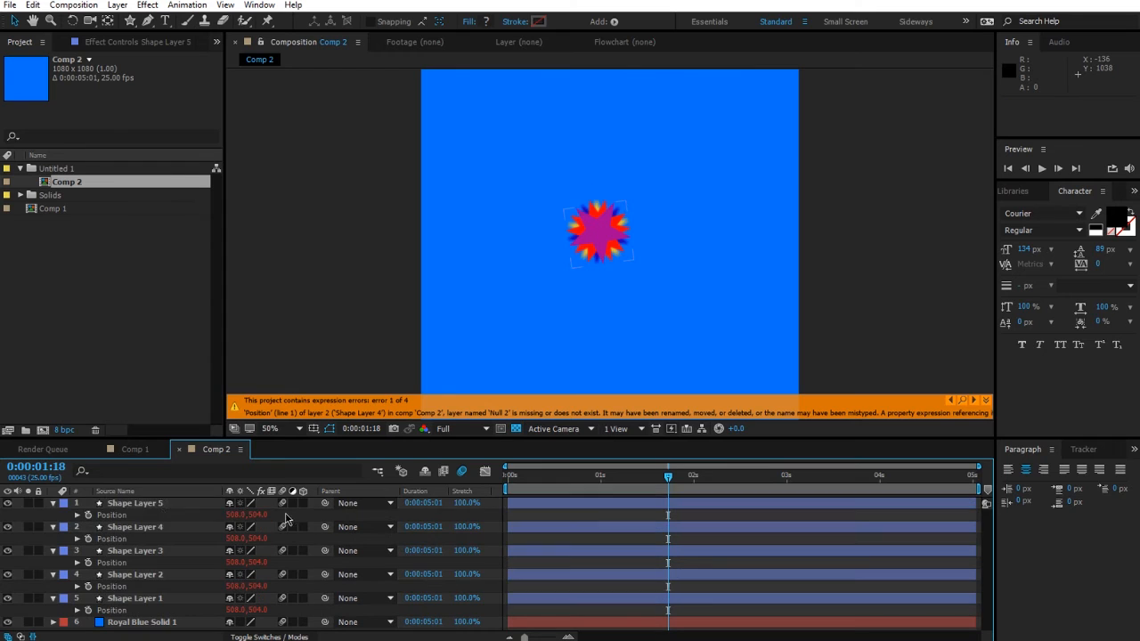
Step: Spread the stars in a horizontal row at Y 504, with Shape Layers 5, 4, 2 and 1 at about X 102, 288, 686 and 938
{"action": "left_click", "coordinate": [592, 248]}
{"action": "left_click_drag", "start_coordinate": [593, 248], "coordinate": [528, 242]}
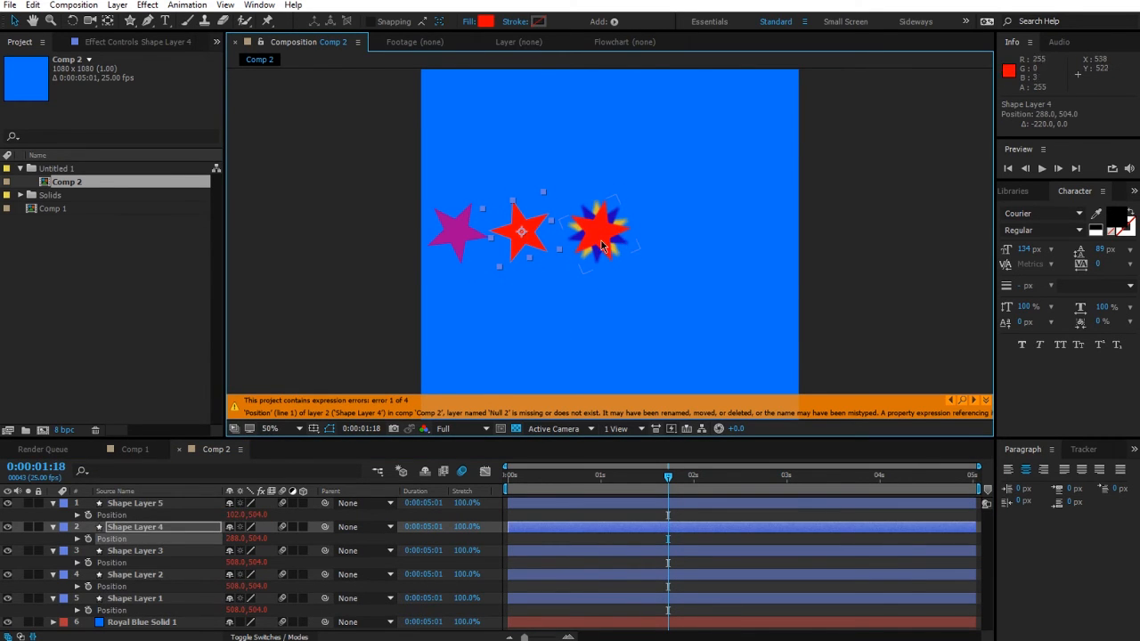
{"action": "left_click", "coordinate": [193, 553]}
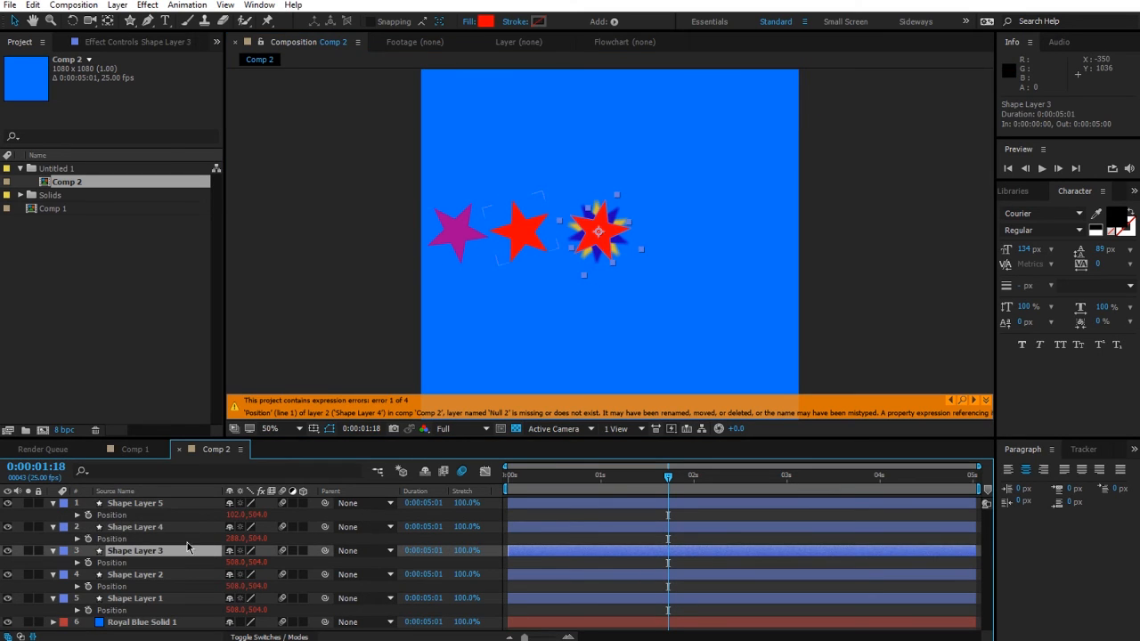
{"action": "left_click", "coordinate": [181, 576]}
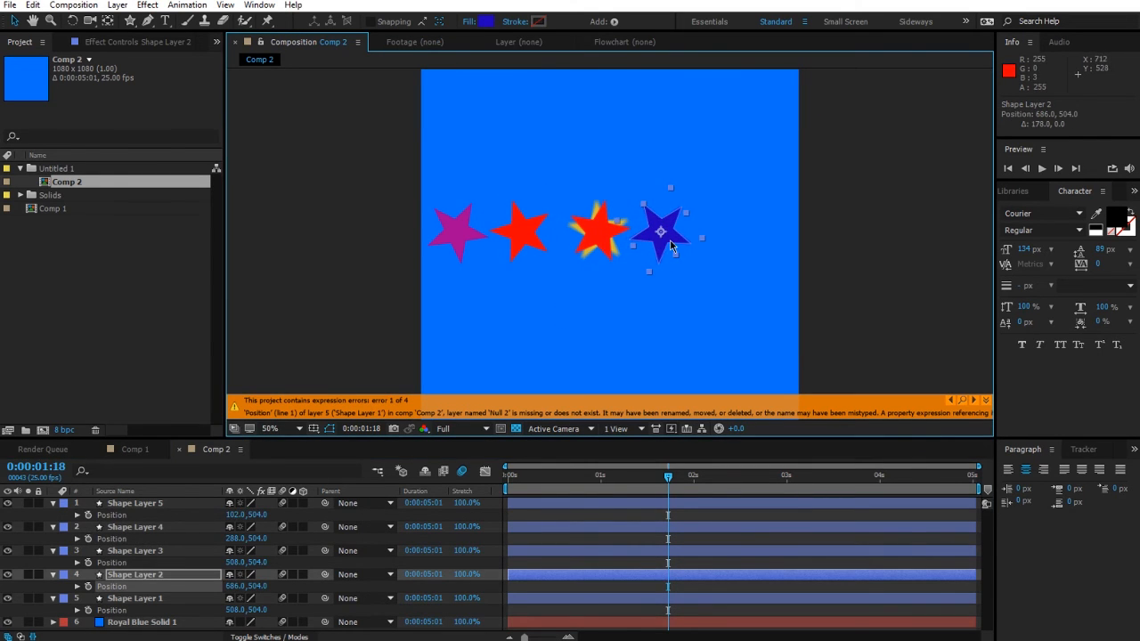
{"action": "left_click", "coordinate": [157, 601]}
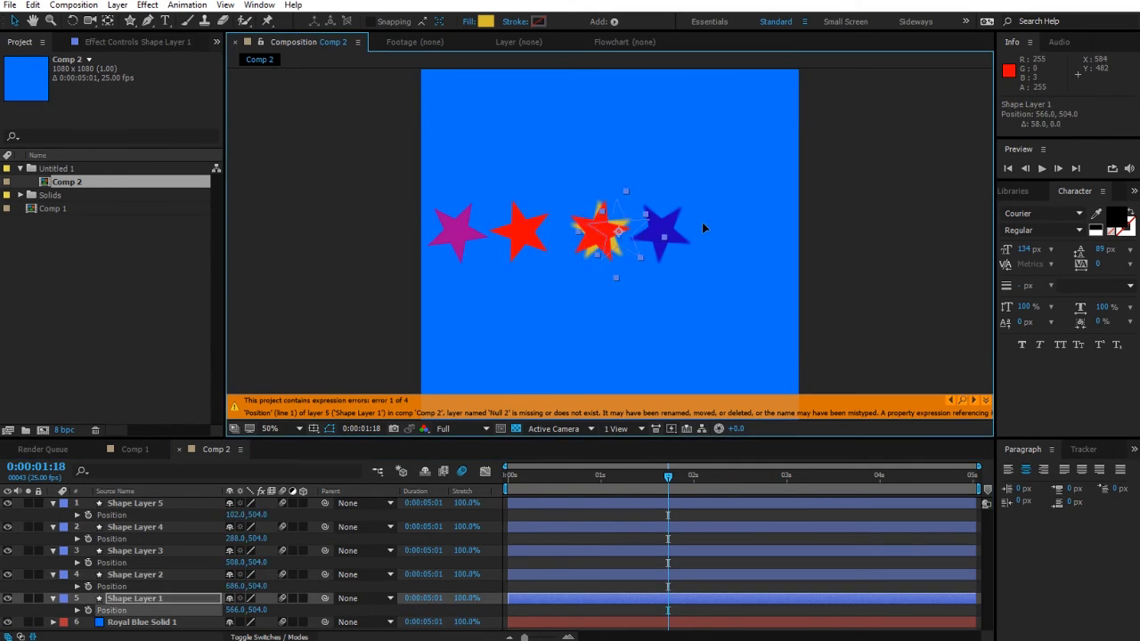
{"action": "left_click_drag", "start_coordinate": [601, 229], "coordinate": [751, 228]}
Step: Collapse all layer properties and play the preview of the row of rotating stars
{"action": "key", "text": "ctrl+a"}
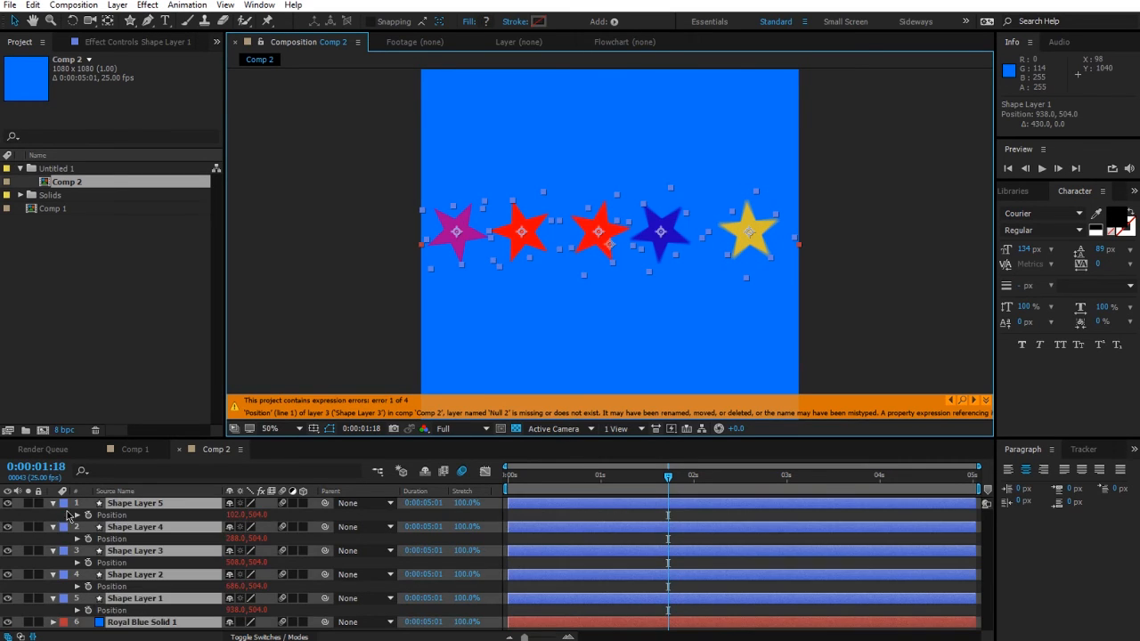
{"action": "left_click", "coordinate": [53, 504]}
{"action": "left_click", "coordinate": [304, 583]}
{"action": "key", "text": "space"}
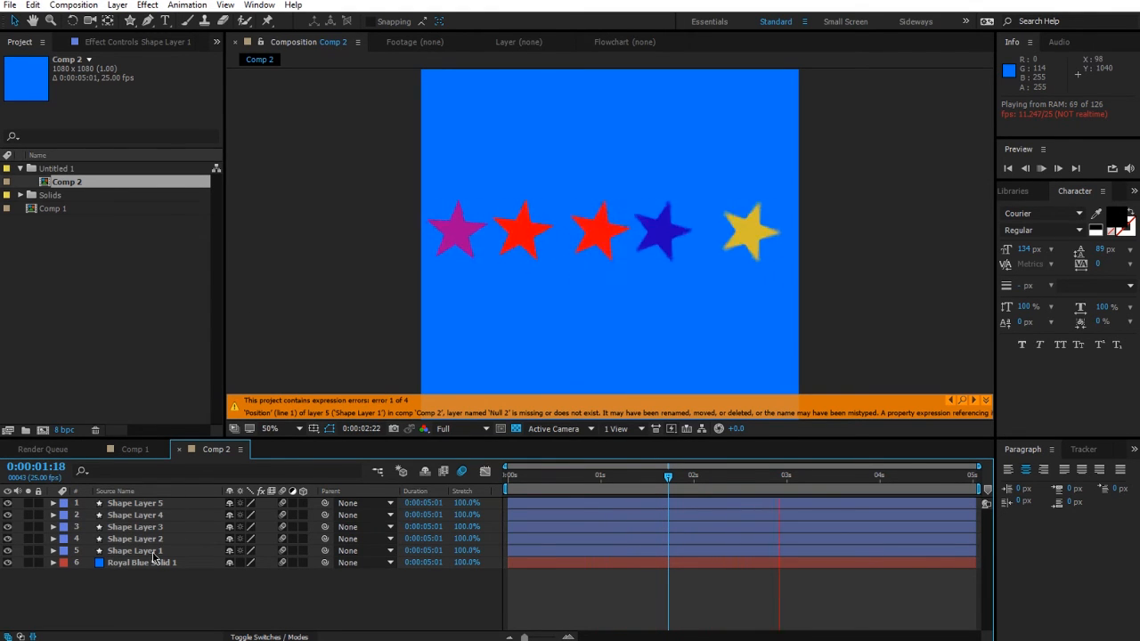
Step: Move Shape Layer 1 to the top of the layer stack during playback and return it below Shape Layer 2
{"action": "left_click_drag", "start_coordinate": [142, 551], "coordinate": [161, 504]}
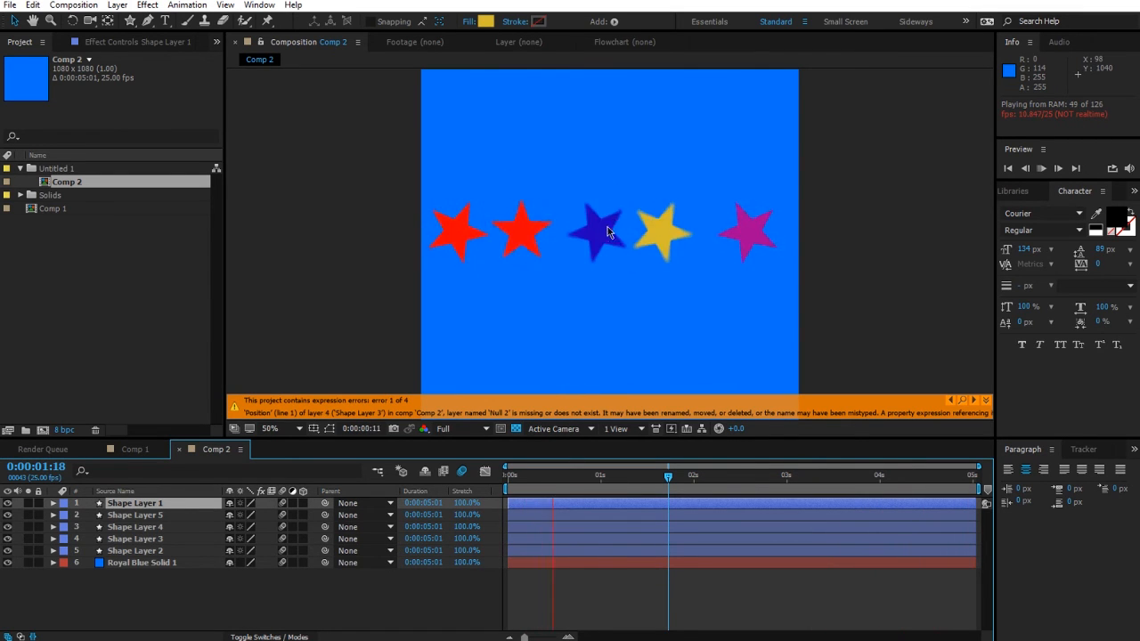
{"action": "left_click_drag", "start_coordinate": [134, 503], "coordinate": [157, 558]}
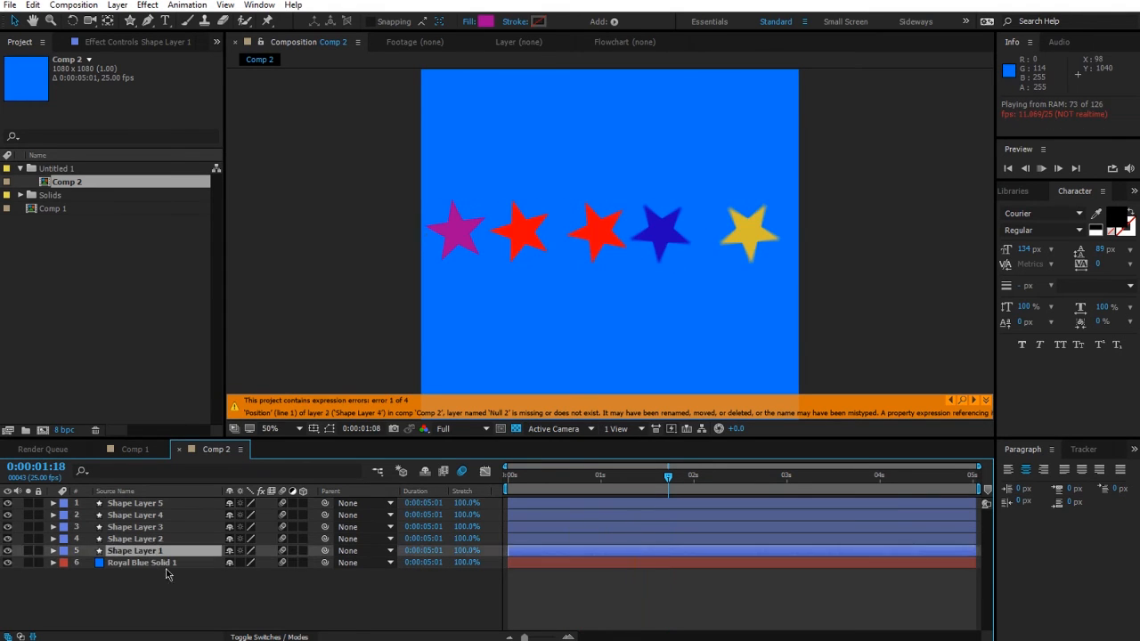
{"action": "left_click", "coordinate": [352, 579]}
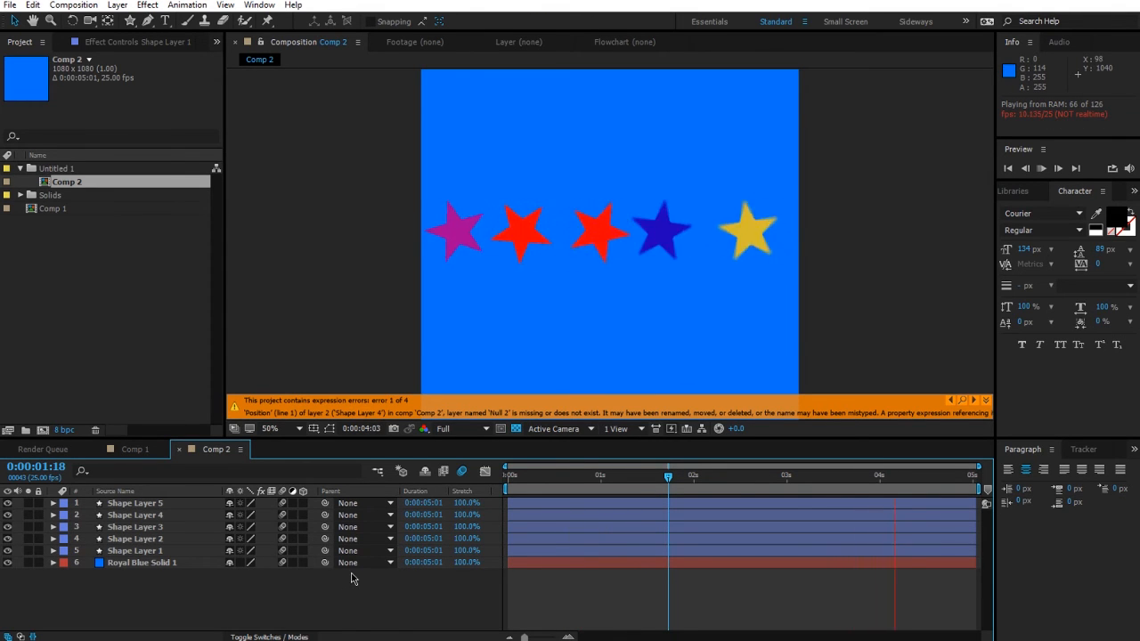
Step: Delete Shape Layers 2 to 5, keeping only Shape Layer 1 and the blue solid
{"action": "left_click", "coordinate": [136, 539]}
{"action": "left_click", "coordinate": [141, 563]}
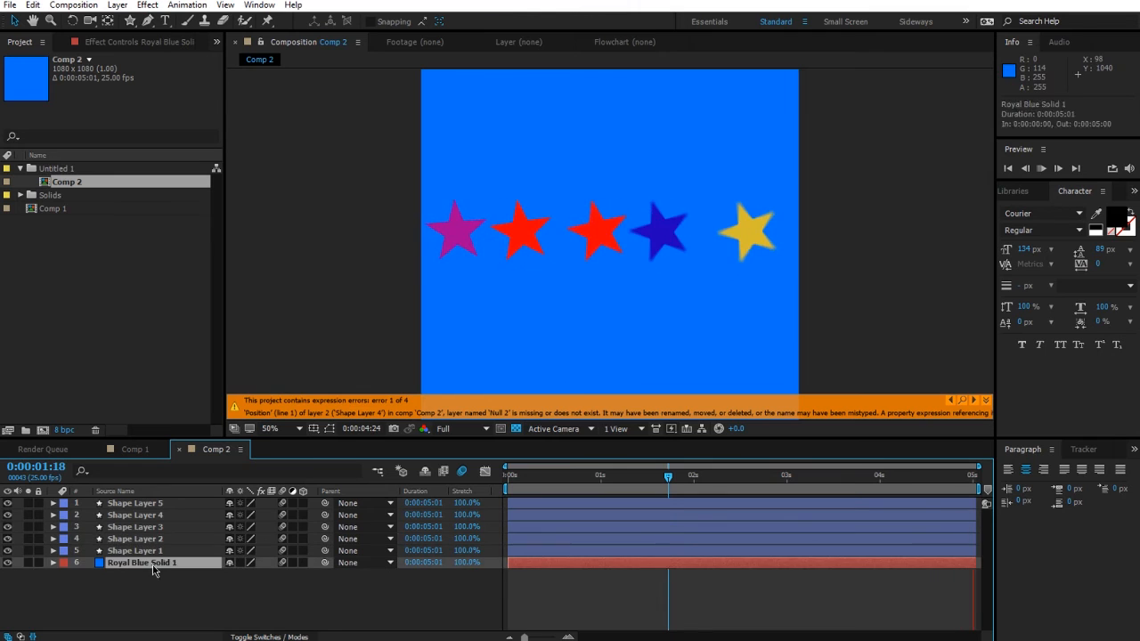
{"action": "left_click", "coordinate": [142, 553]}
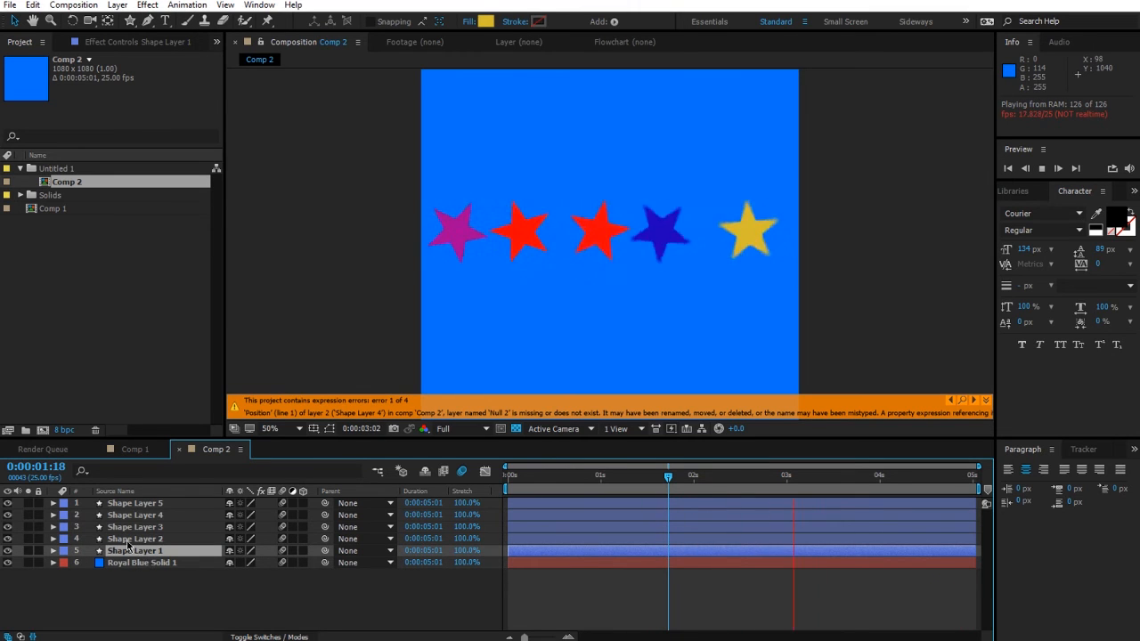
{"action": "left_click", "coordinate": [142, 539]}
{"action": "left_click", "coordinate": [143, 504], "text": "shift"}
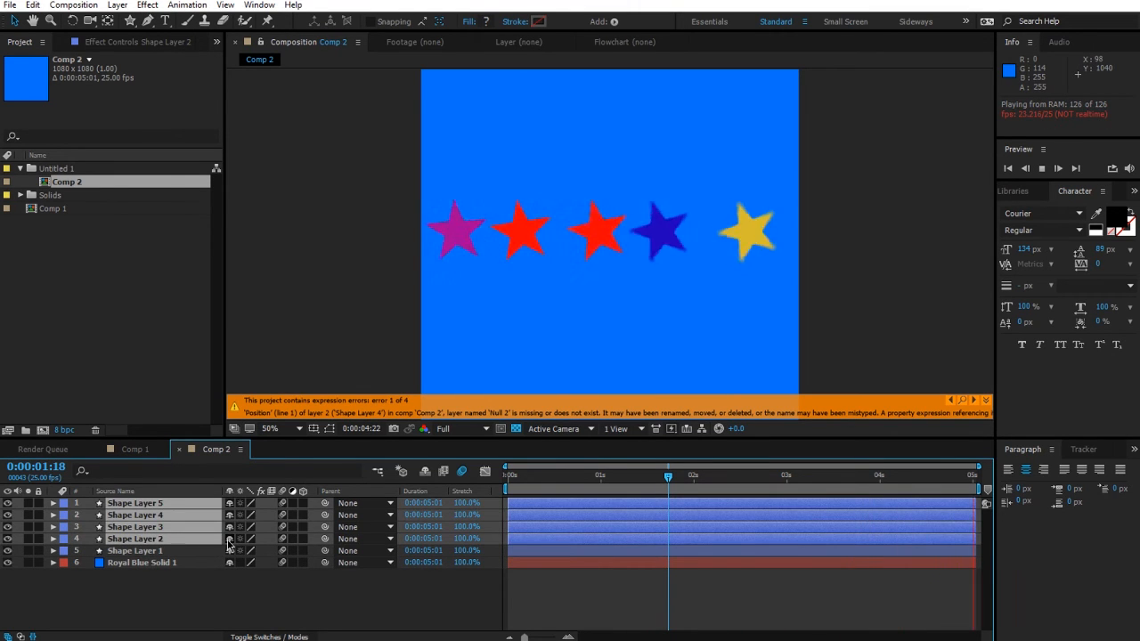
{"action": "key", "text": "Delete"}
Step: Add a new null object and give its position the expression wiggle(1,550);
{"action": "right_click", "coordinate": [219, 574]}
{"action": "mouse_move", "coordinate": [295, 441]}
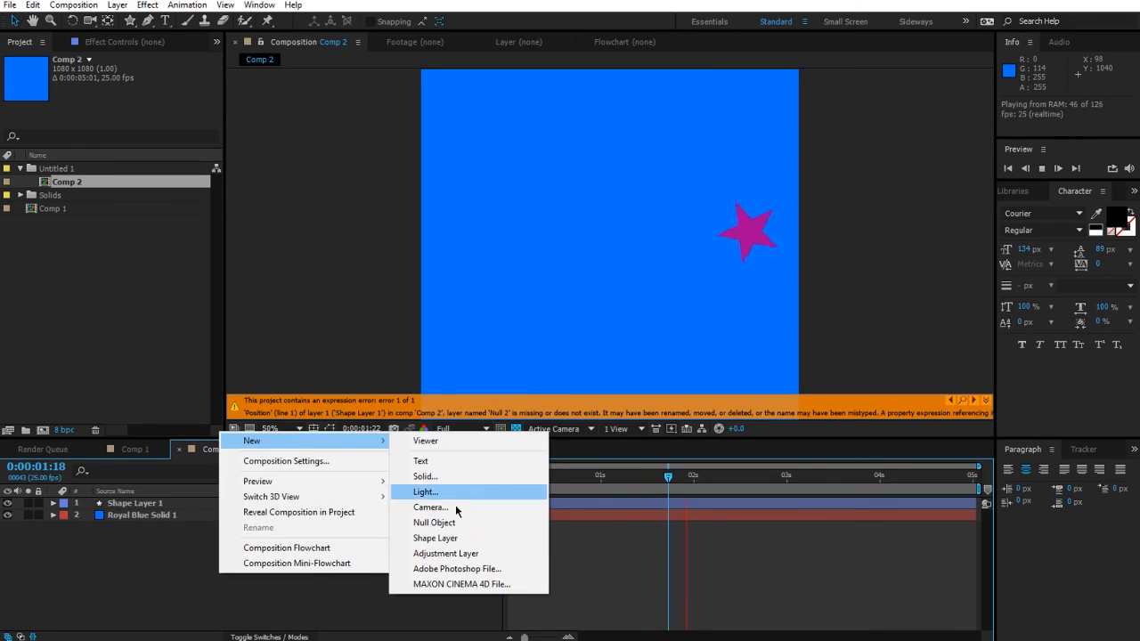
{"action": "left_click", "coordinate": [441, 522]}
{"action": "key", "text": "p"}
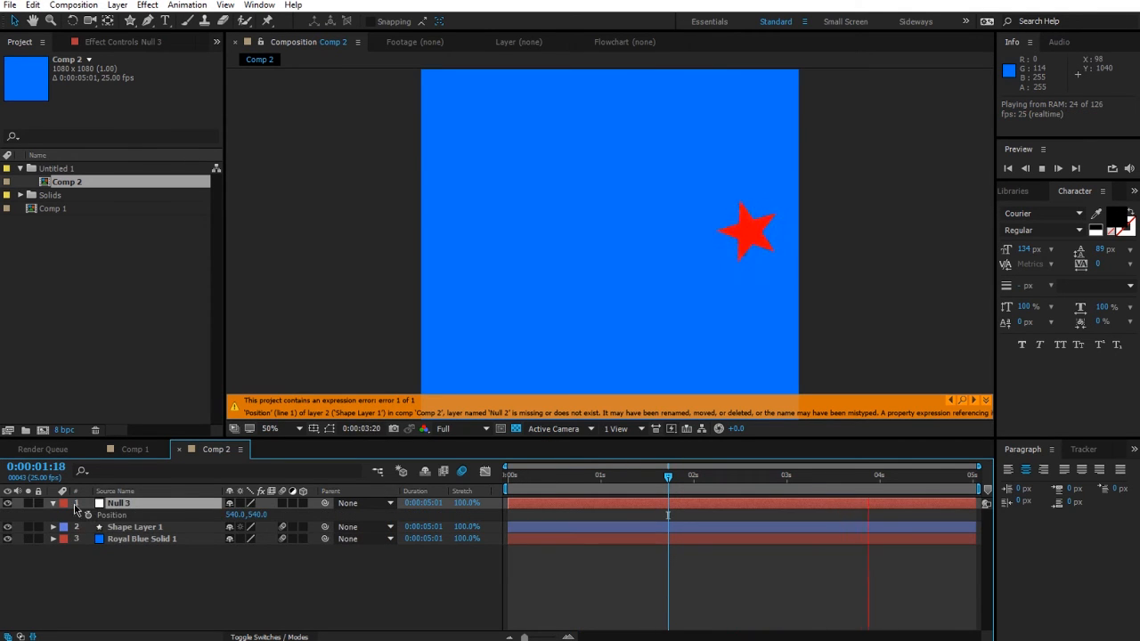
{"action": "left_click", "coordinate": [88, 515], "text": "alt"}
{"action": "type", "text": "wiggle(1,550);"}
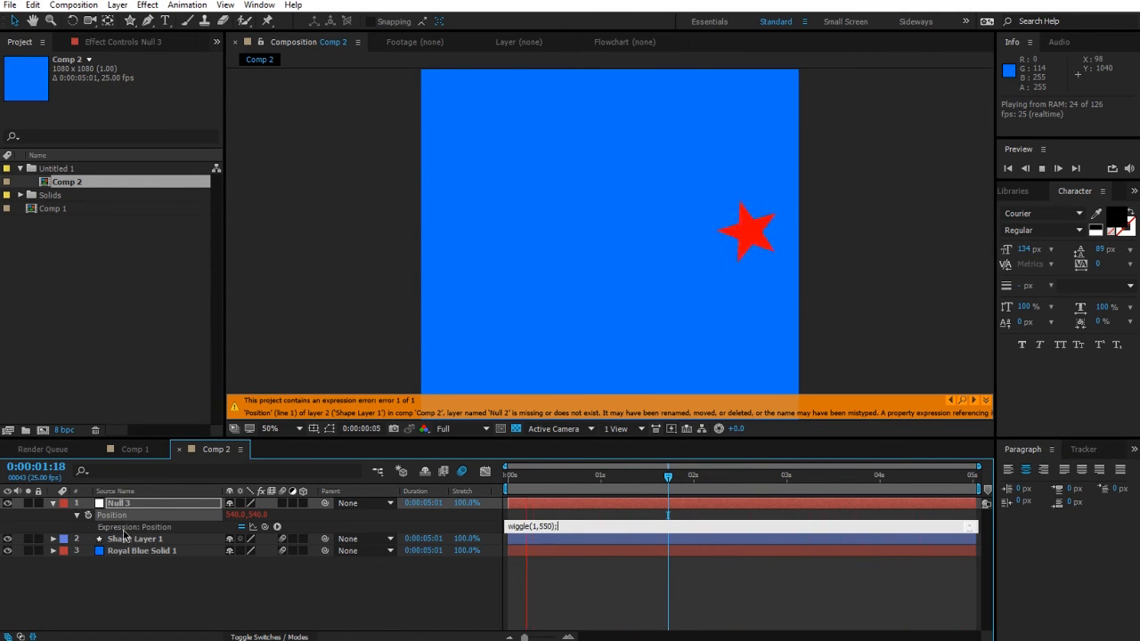
{"action": "left_click", "coordinate": [165, 583]}
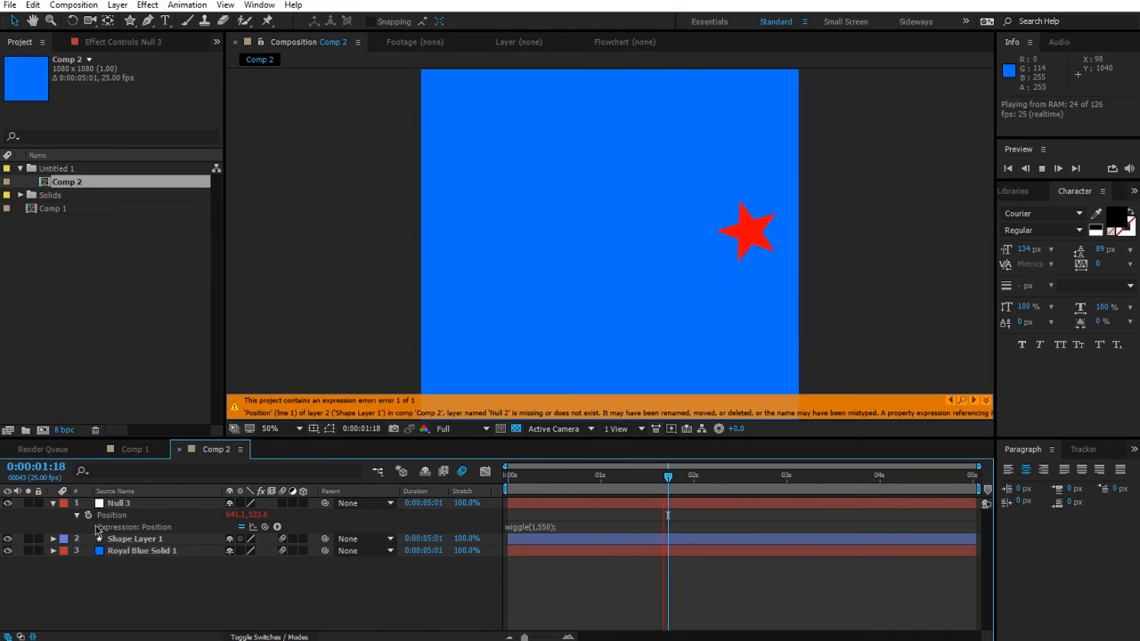
Step: Change the layer reference in Shape Layer 1's position expression to "Null 3"
{"action": "left_click", "coordinate": [400, 540]}
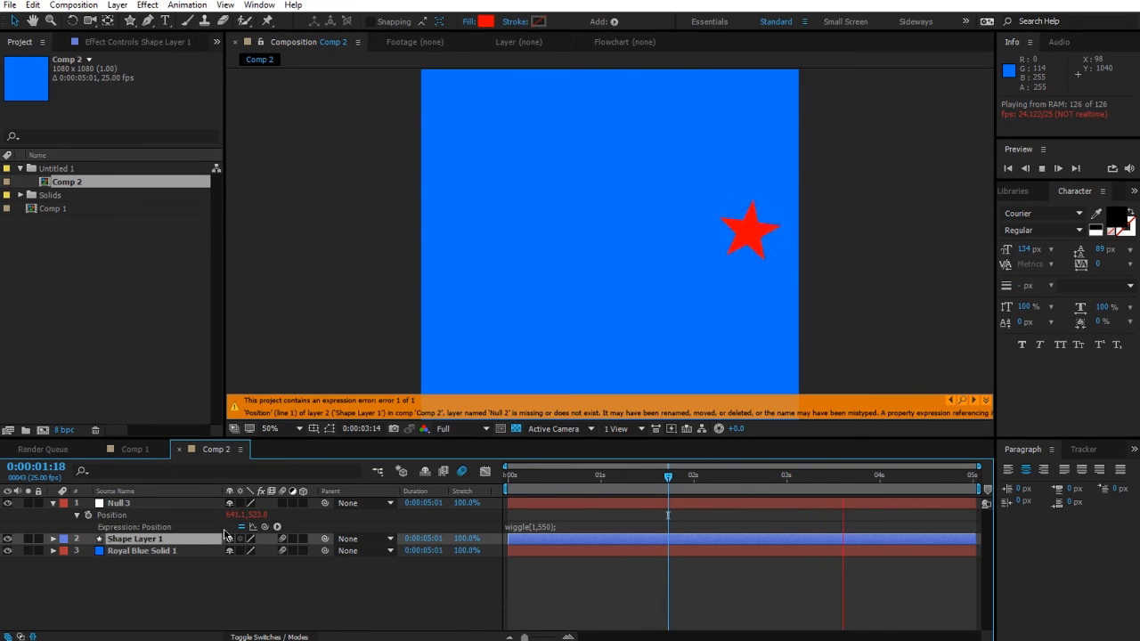
{"action": "key", "text": "p"}
{"action": "left_click", "coordinate": [78, 550]}
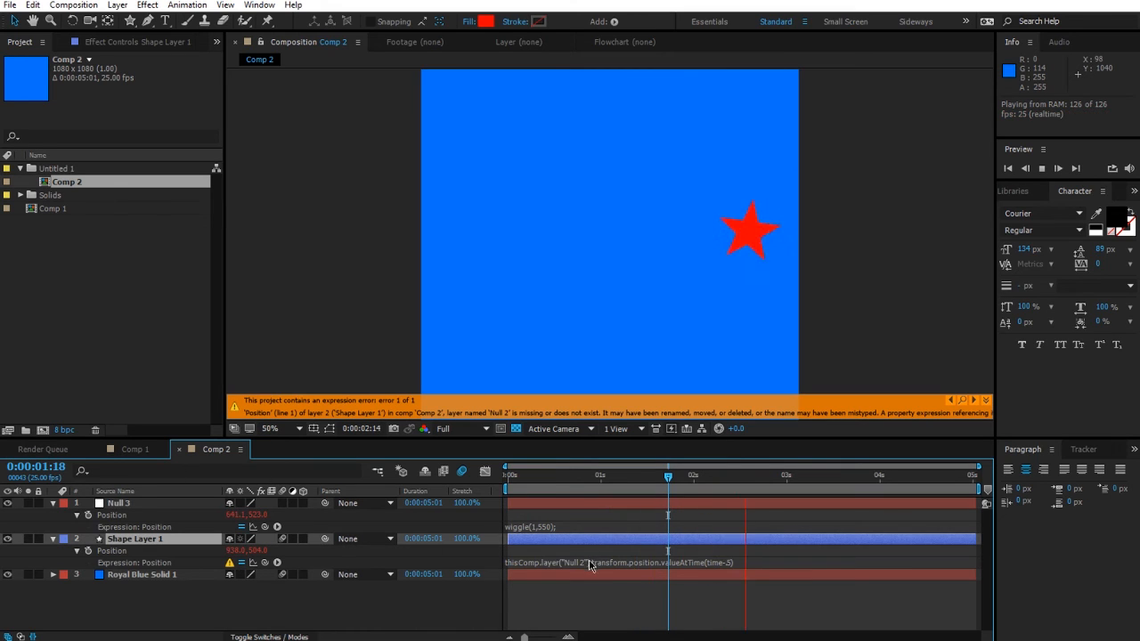
{"action": "left_click", "coordinate": [583, 563]}
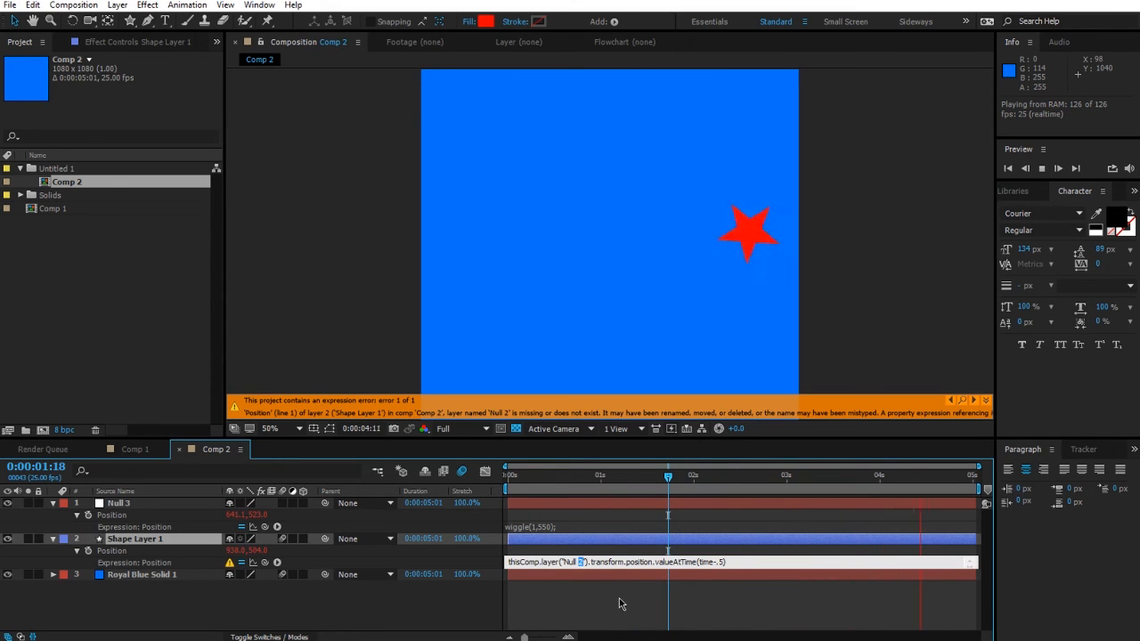
{"action": "type", "text": "3"}
{"action": "left_click", "coordinate": [431, 634]}
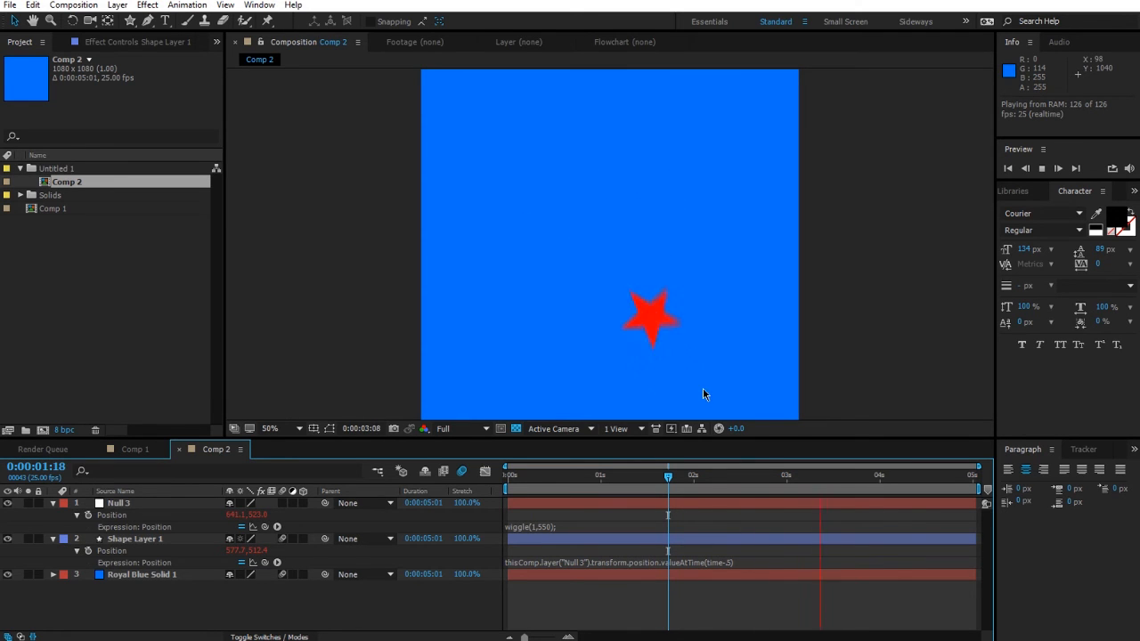
Step: Replace the fixed .5 delay in Shape Layer 1's position expression with index, giving valueAtTime(time-index)
{"action": "left_click", "coordinate": [724, 564]}
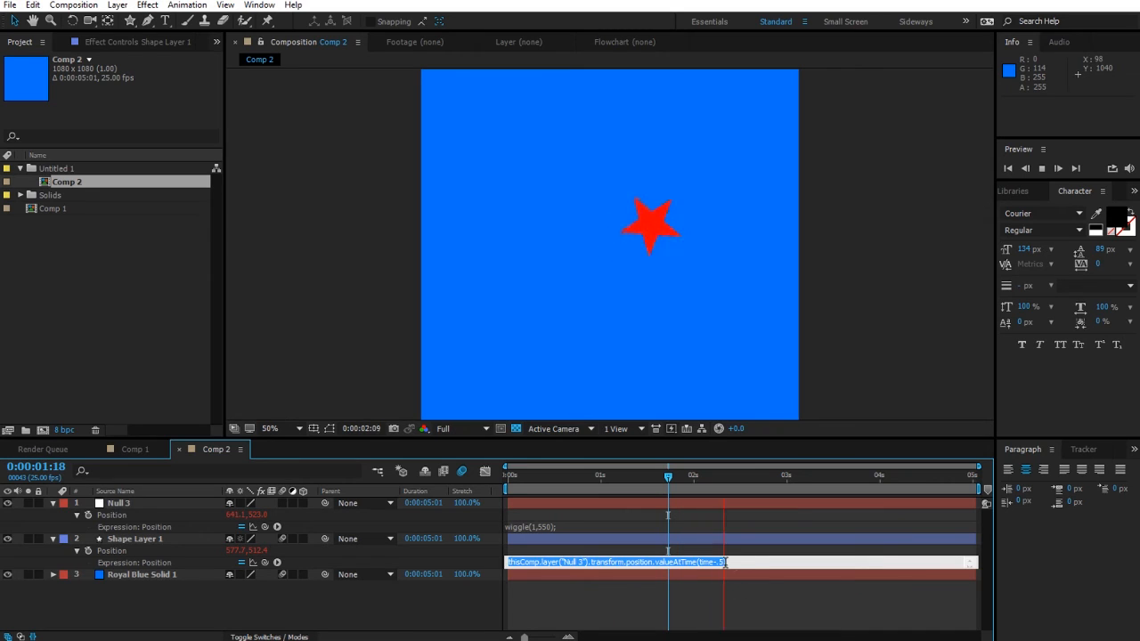
{"action": "left_click", "coordinate": [724, 562]}
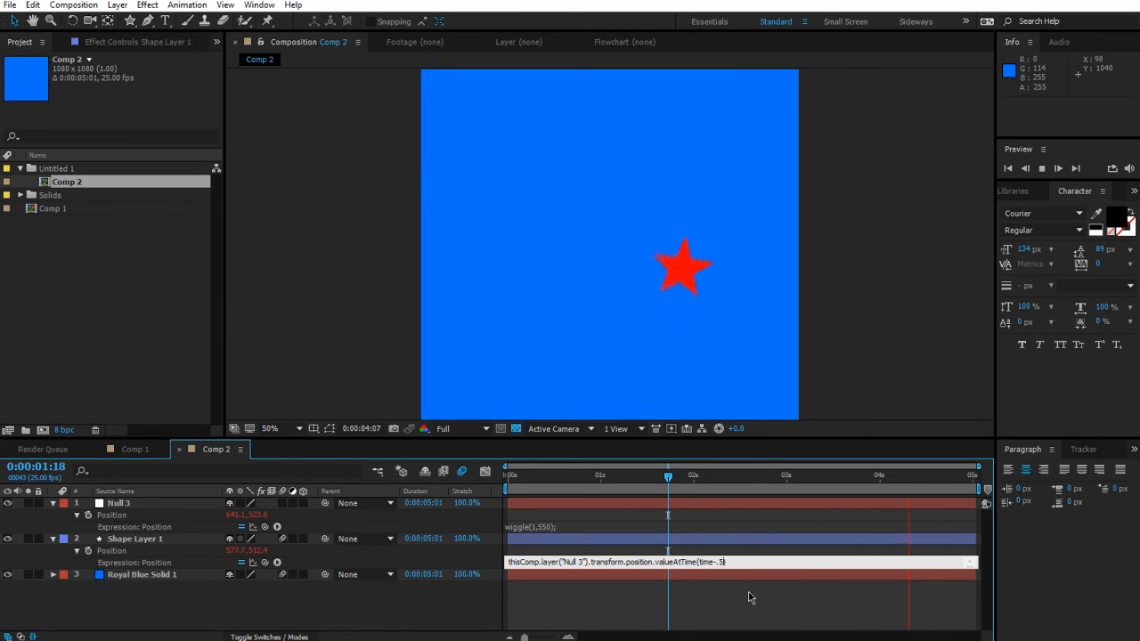
{"action": "key", "text": "BackSpace"}
{"action": "key", "text": "BackSpace"}
{"action": "type", "text": "index"}
{"action": "left_click", "coordinate": [481, 598]}
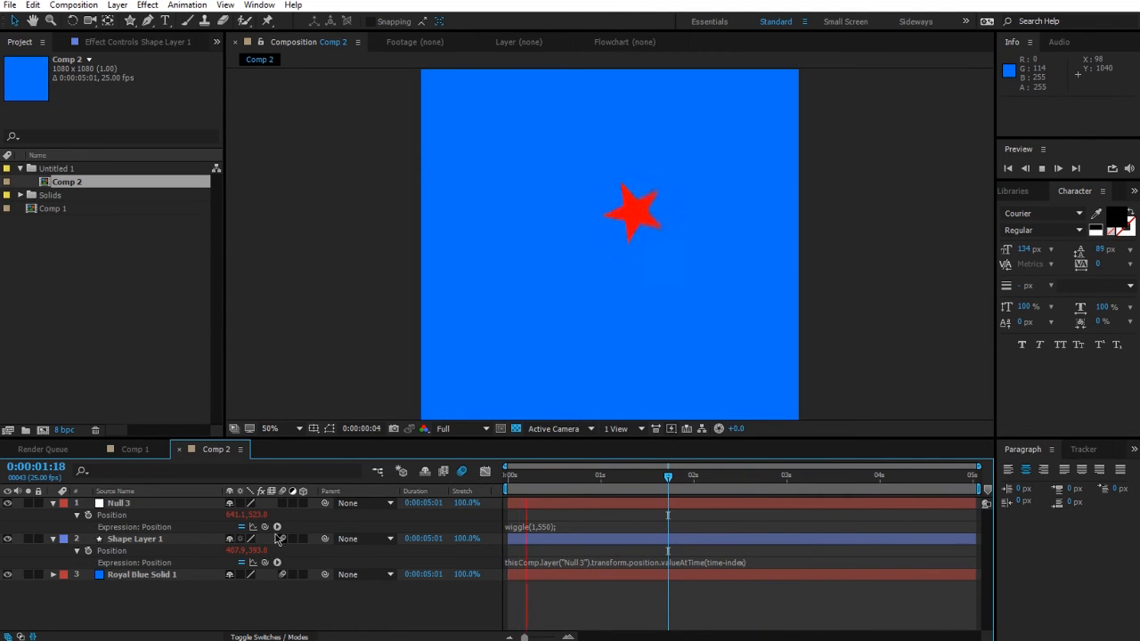
Step: Duplicate Shape Layer 1 eleven times to build a stack of stars up to Shape Layer 12
{"action": "left_click", "coordinate": [143, 541]}
{"action": "key", "text": "ctrl+d"}
{"action": "key", "text": "ctrl+d"}
{"action": "key", "text": "ctrl+d"}
{"action": "key", "text": "ctrl+d"}
{"action": "key", "text": "ctrl+d"}
{"action": "key", "text": "ctrl+d"}
{"action": "key", "text": "ctrl+d"}
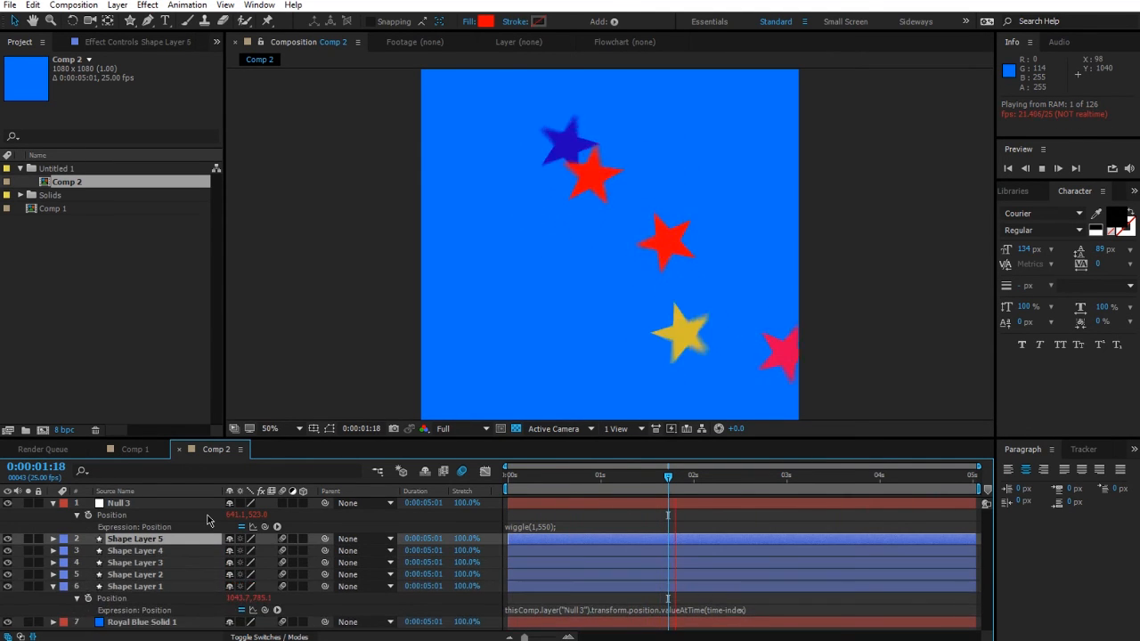
{"action": "key", "text": "ctrl+d"}
{"action": "key", "text": "ctrl+d"}
{"action": "key", "text": "ctrl+d"}
{"action": "key", "text": "ctrl+d"}
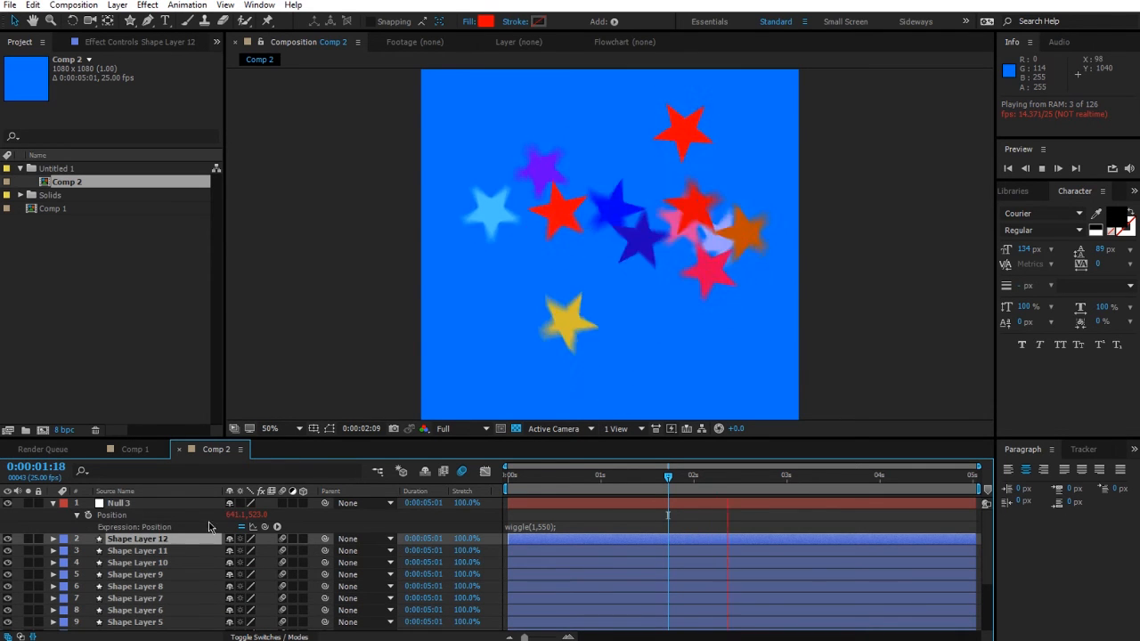
Step: Review the duplicated star layers, scrub the trail to 0:00:02:16 and collapse Null 3's properties
{"action": "scroll", "coordinate": [155, 553], "scroll_direction": "down", "scroll_amount": 1}
{"action": "scroll", "coordinate": [155, 553], "scroll_direction": "down", "scroll_amount": 2}
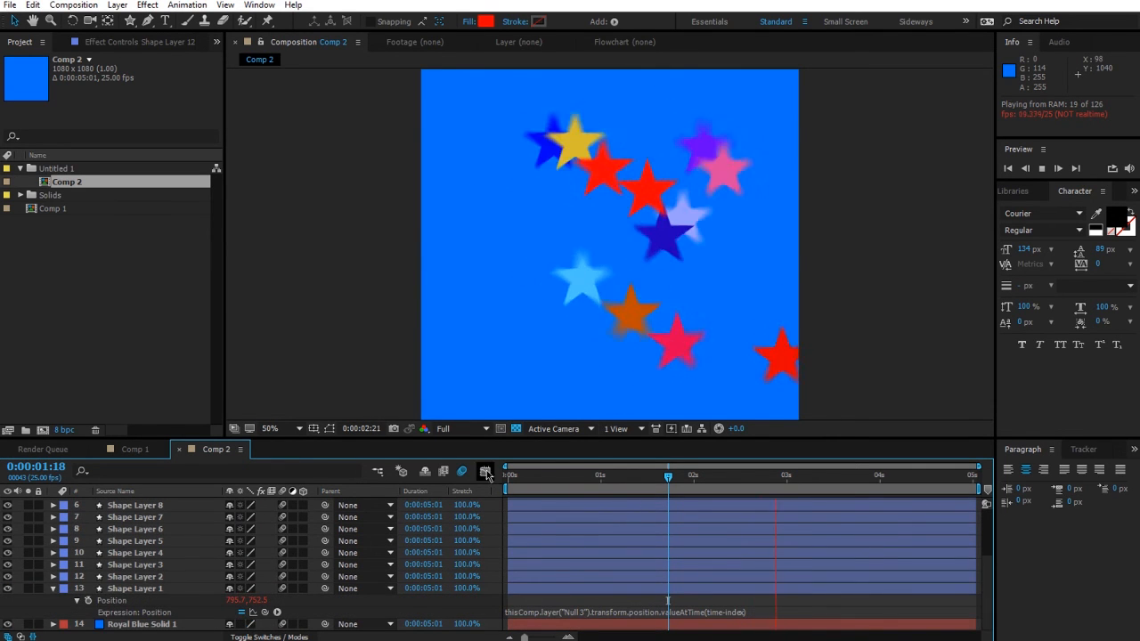
{"action": "left_click", "coordinate": [190, 589]}
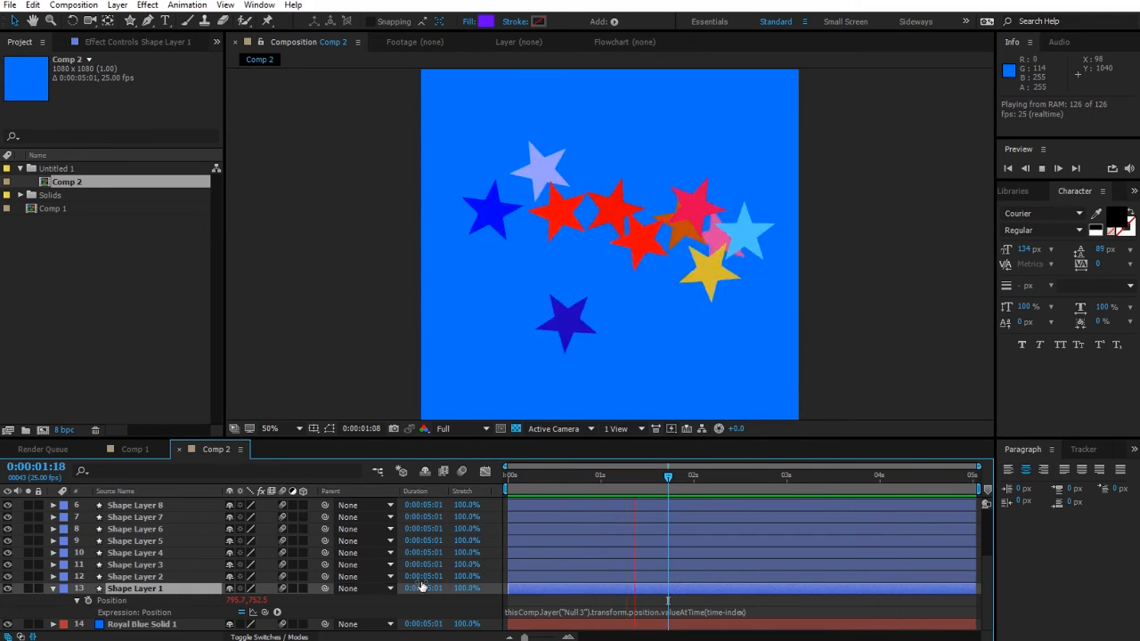
{"action": "scroll", "coordinate": [120, 562], "scroll_direction": "up", "scroll_amount": 3}
{"action": "left_click_drag", "start_coordinate": [542, 478], "coordinate": [753, 497]}
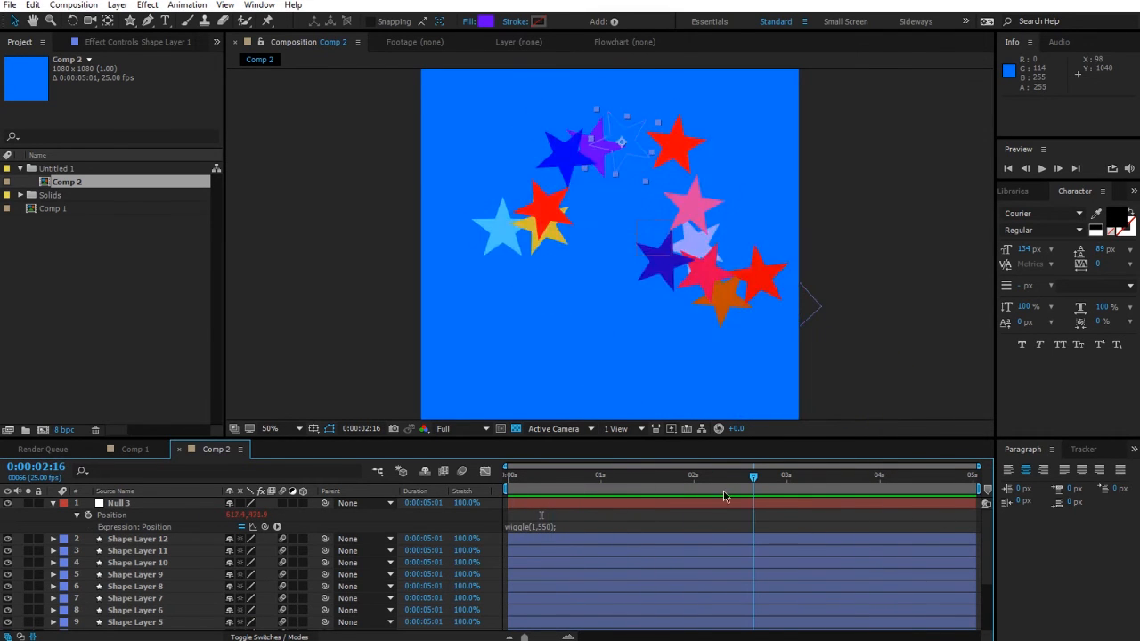
{"action": "left_click", "coordinate": [75, 514]}
{"action": "left_click", "coordinate": [52, 503]}
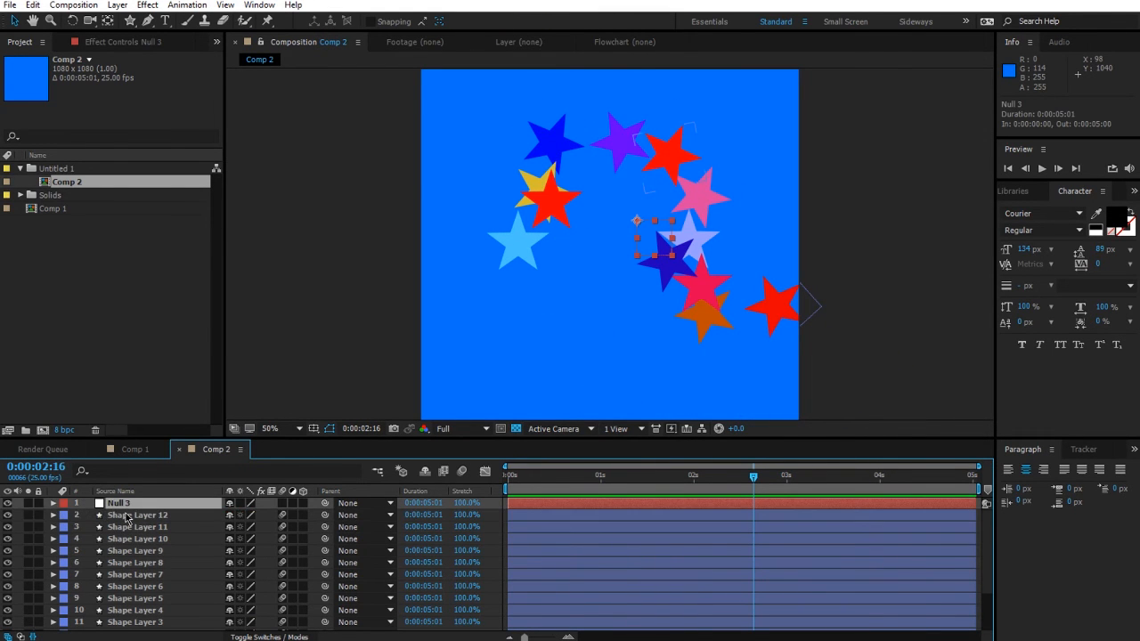
Step: Examine Shape Layer 1's motion by scrubbing to 0:00:01:01, and collapse its properties
{"action": "scroll", "coordinate": [107, 562], "scroll_direction": "down", "scroll_amount": 3}
{"action": "left_click", "coordinate": [134, 589]}
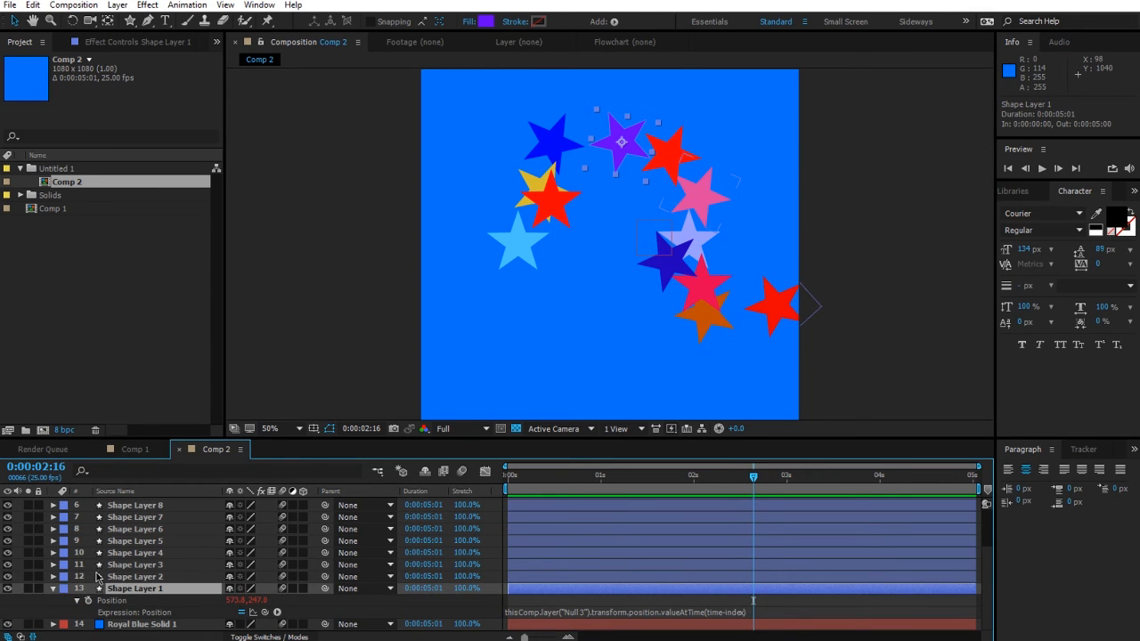
{"action": "left_click_drag", "start_coordinate": [518, 491], "coordinate": [754, 481]}
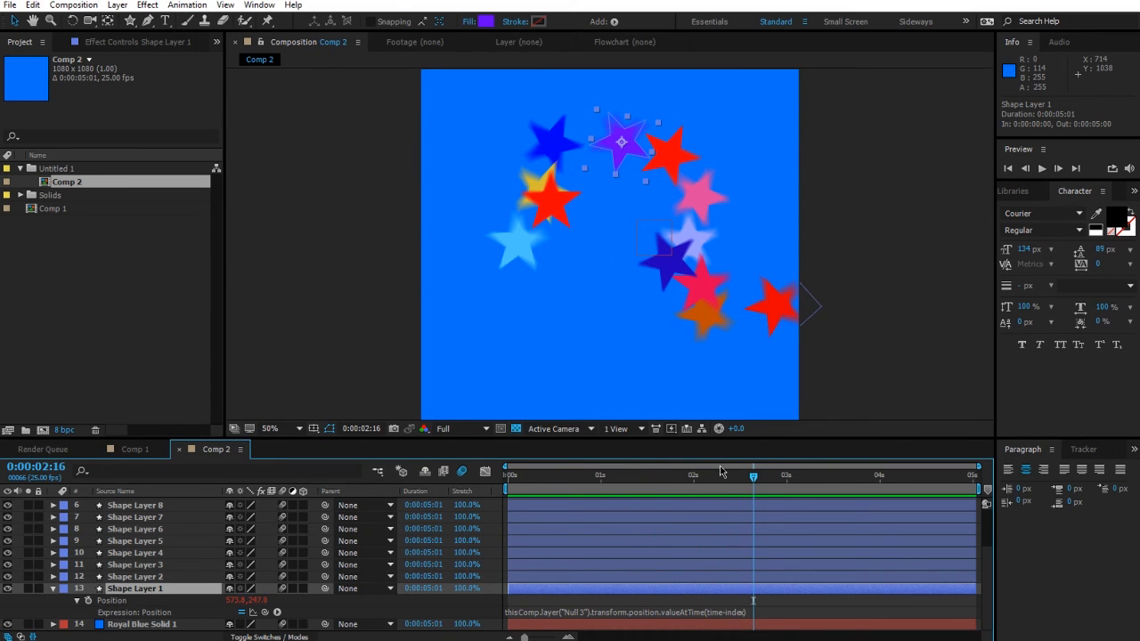
{"action": "left_click_drag", "start_coordinate": [554, 489], "coordinate": [605, 489]}
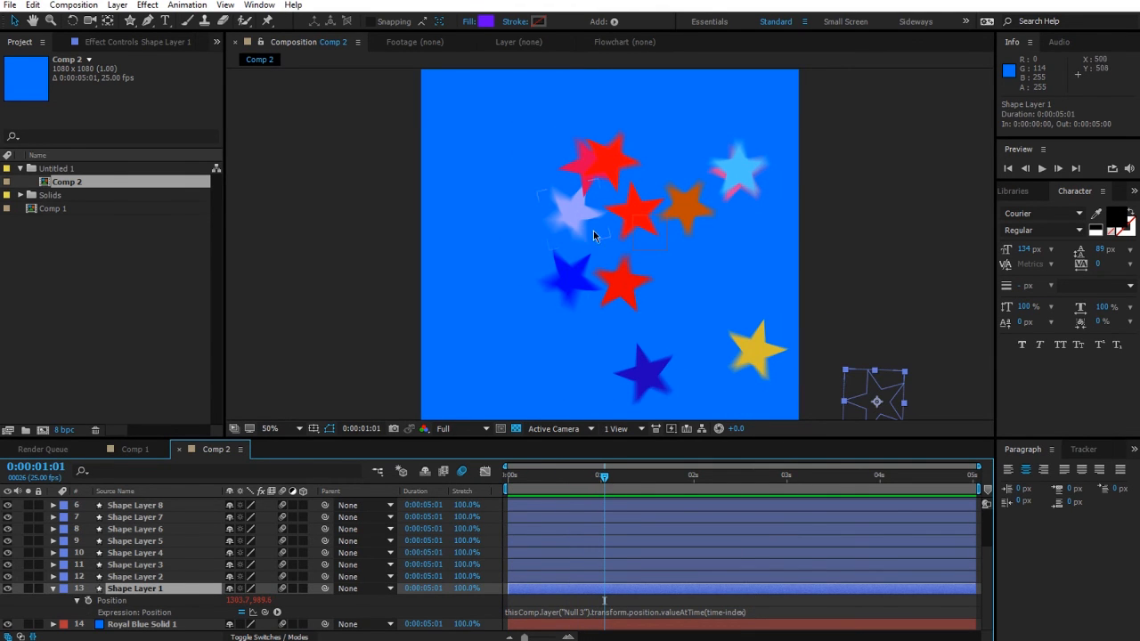
{"action": "left_click", "coordinate": [569, 213]}
{"action": "left_click", "coordinate": [54, 588]}
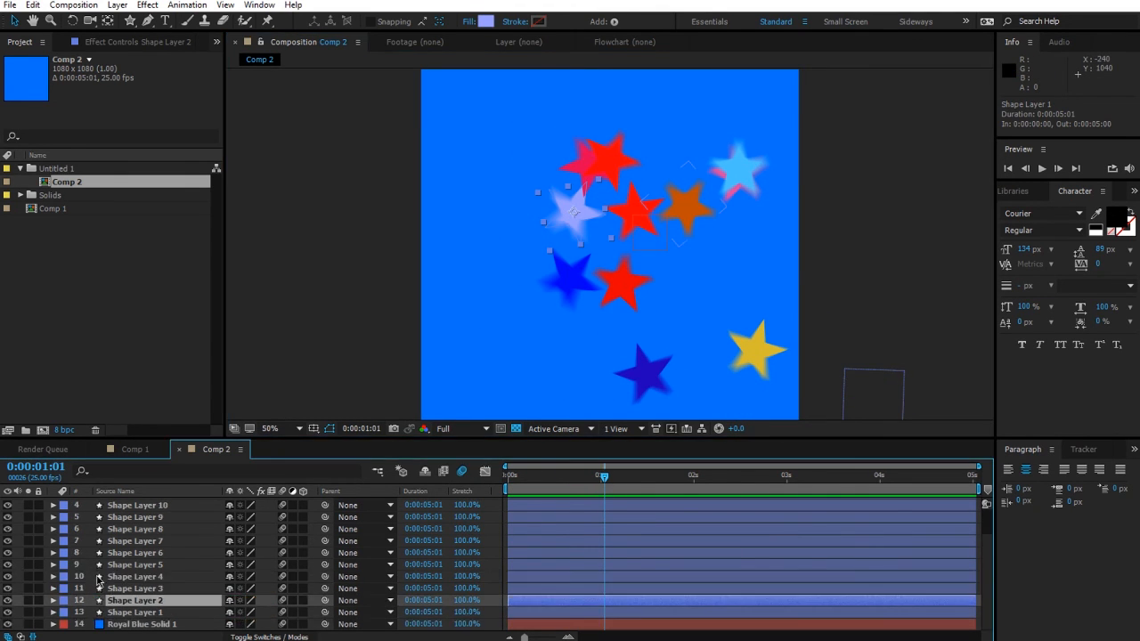
Step: Scrub between about 1 and 2 seconds to compare Shape Layer 1's delay with Shape Layers 2 to 12
{"action": "left_click", "coordinate": [862, 409]}
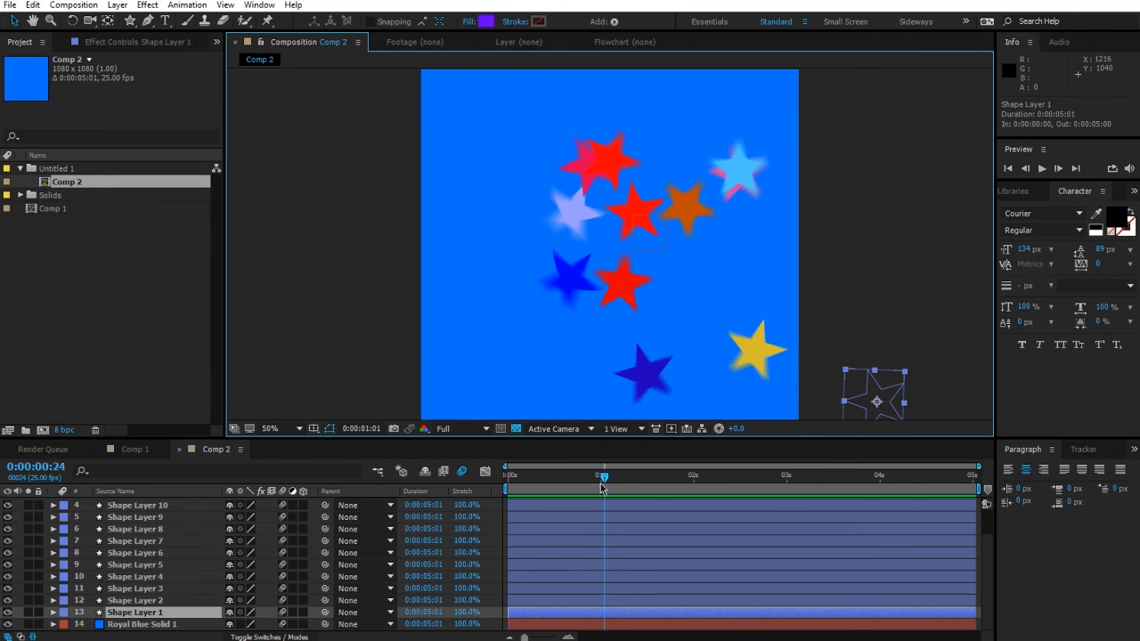
{"action": "left_click_drag", "start_coordinate": [601, 484], "coordinate": [693, 483]}
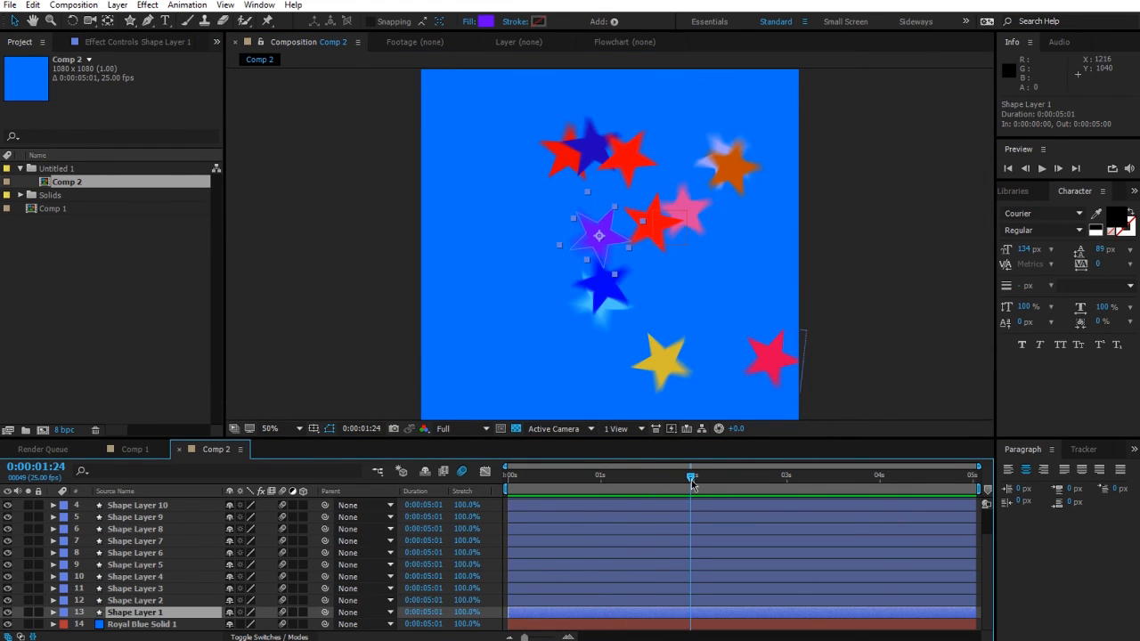
{"action": "left_click", "coordinate": [544, 243]}
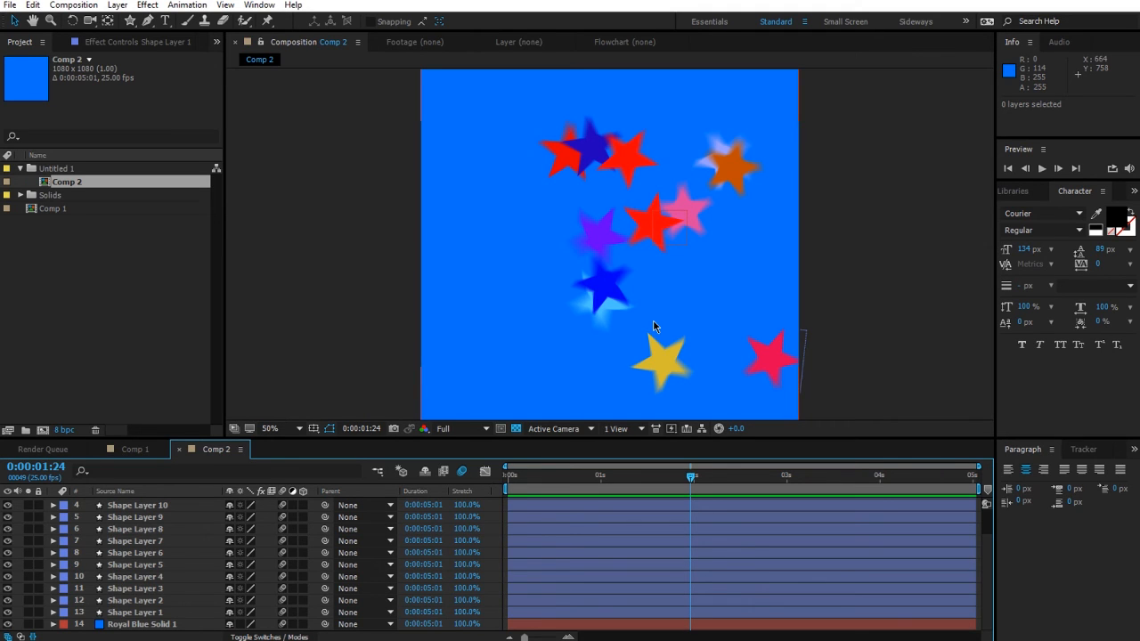
{"action": "left_click", "coordinate": [160, 600]}
{"action": "scroll", "coordinate": [158, 570], "scroll_direction": "up", "scroll_amount": 2}
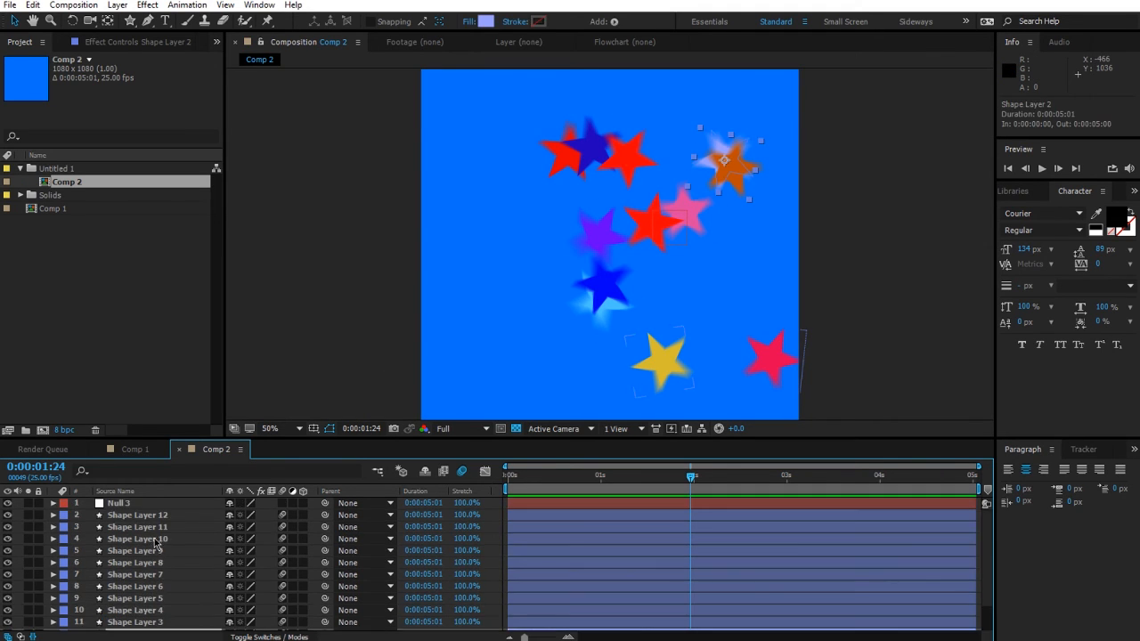
{"action": "left_click", "coordinate": [154, 517], "text": "shift"}
{"action": "left_click_drag", "start_coordinate": [535, 478], "coordinate": [703, 477]}
Step: Remove the wiggle expression from Null 3's position and set a position keyframe of 540, 540 at 0 seconds
{"action": "left_click", "coordinate": [128, 505]}
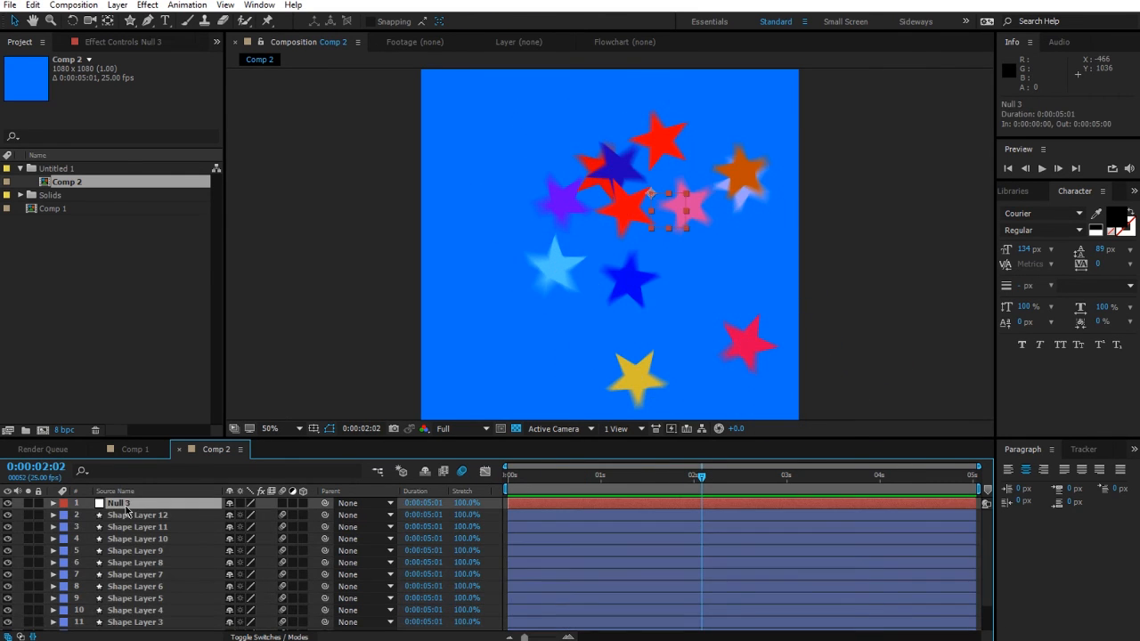
{"action": "key", "text": "p"}
{"action": "left_click", "coordinate": [88, 516]}
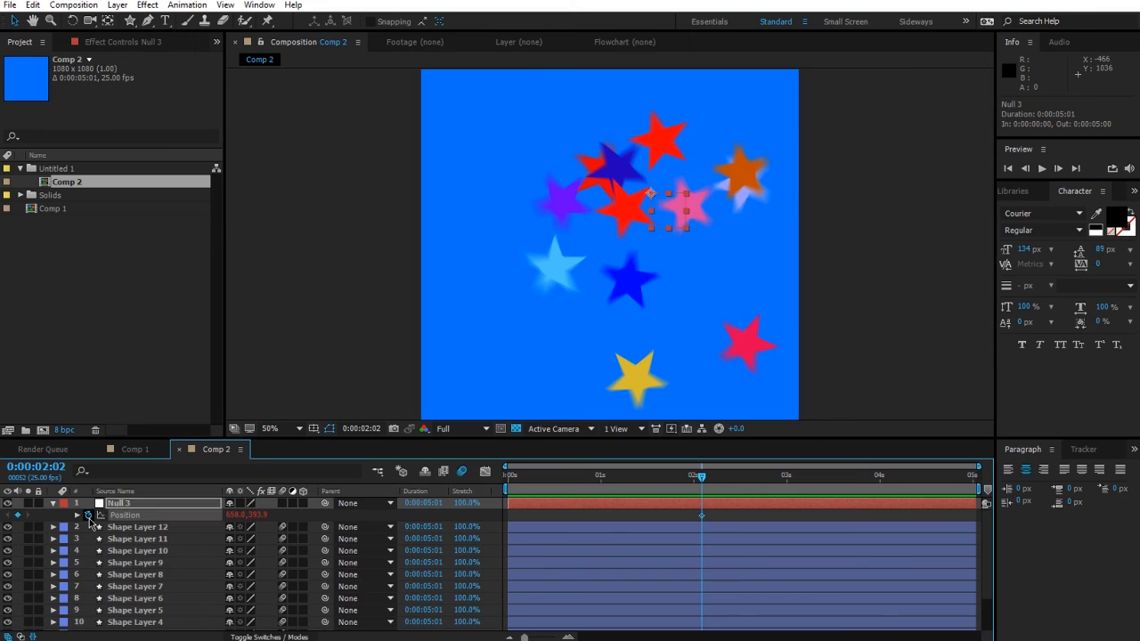
{"action": "key", "text": "Home"}
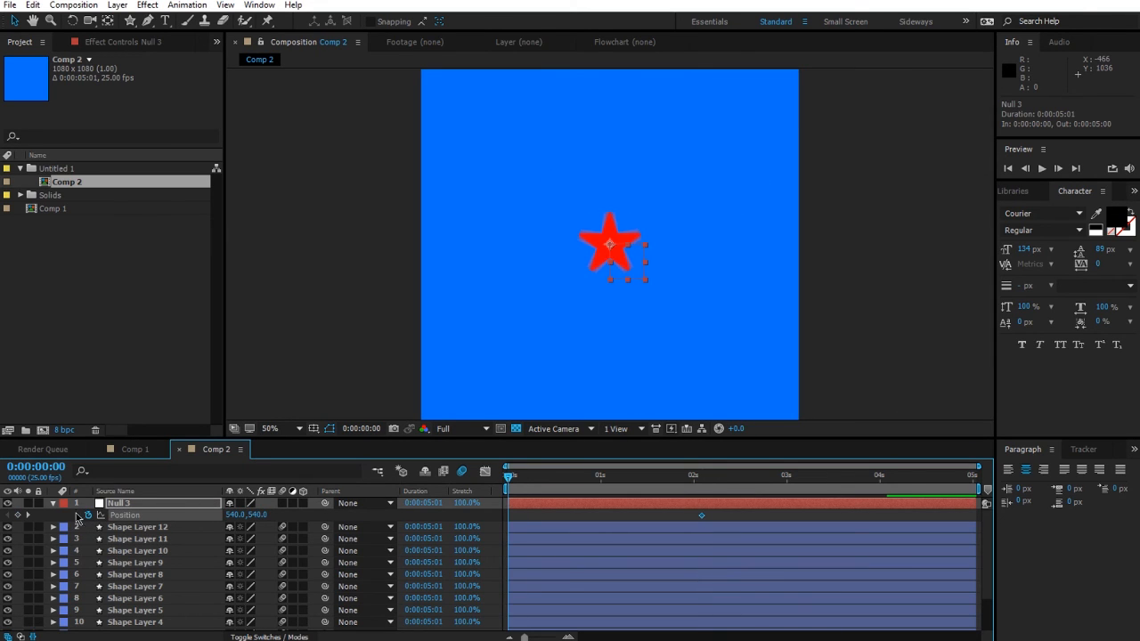
{"action": "left_click", "coordinate": [88, 516], "text": "alt"}
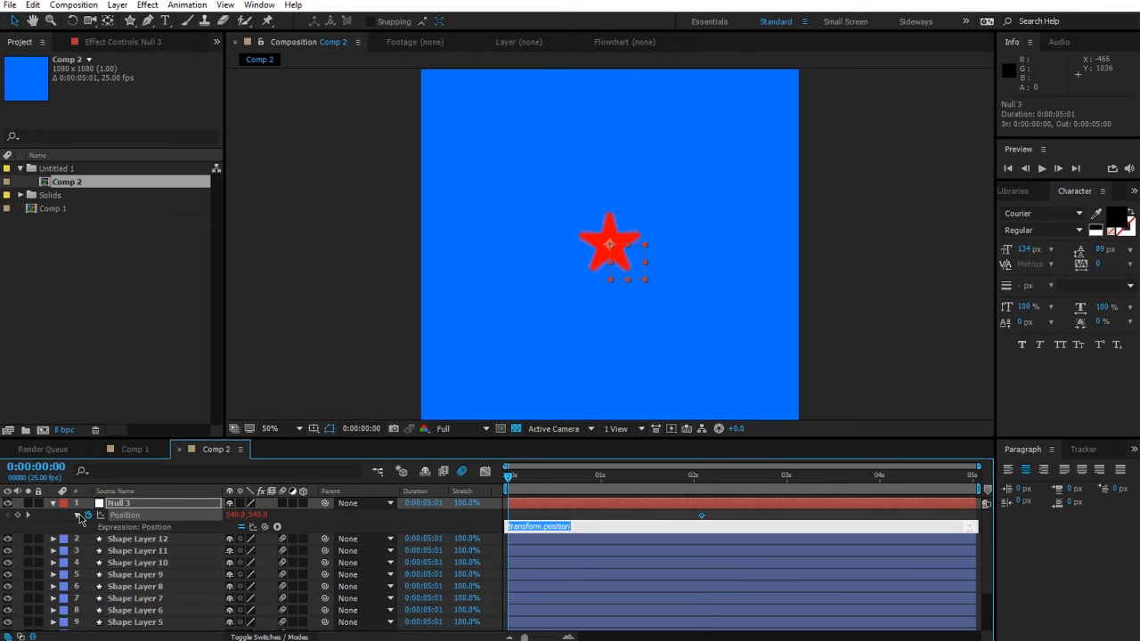
{"action": "left_click", "coordinate": [85, 518]}
{"action": "left_click", "coordinate": [88, 517]}
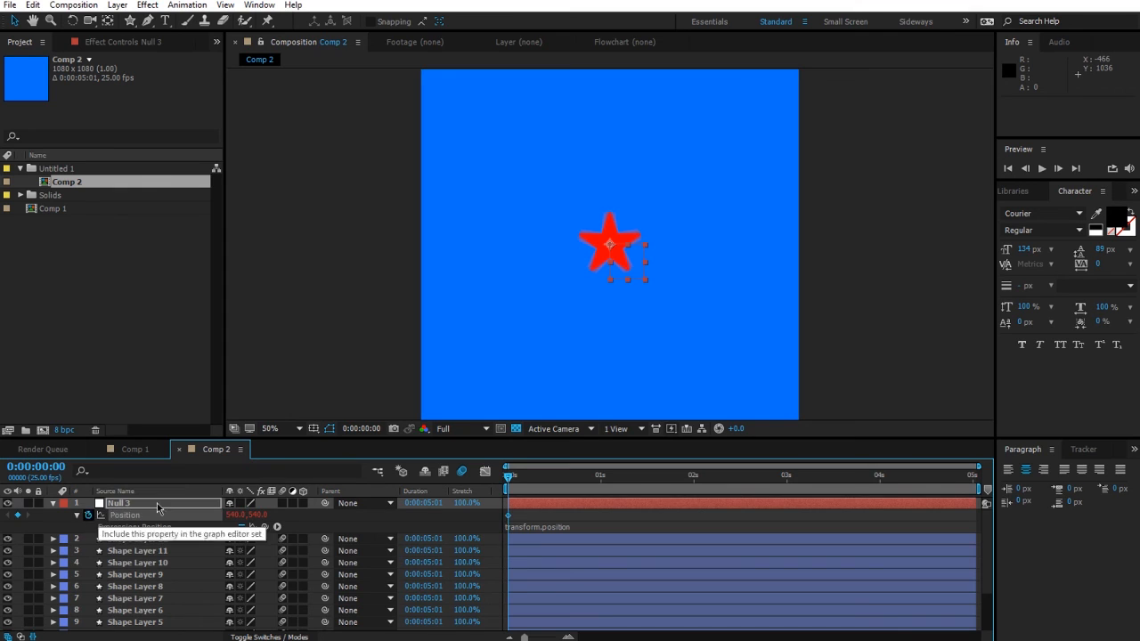
{"action": "left_click", "coordinate": [88, 515], "text": "alt"}
Step: Keyframe Null 3 at 0:00:02:00 by moving it toward the composition's lower right corner, to about 936, 942
{"action": "left_click_drag", "start_coordinate": [510, 488], "coordinate": [701, 491]}
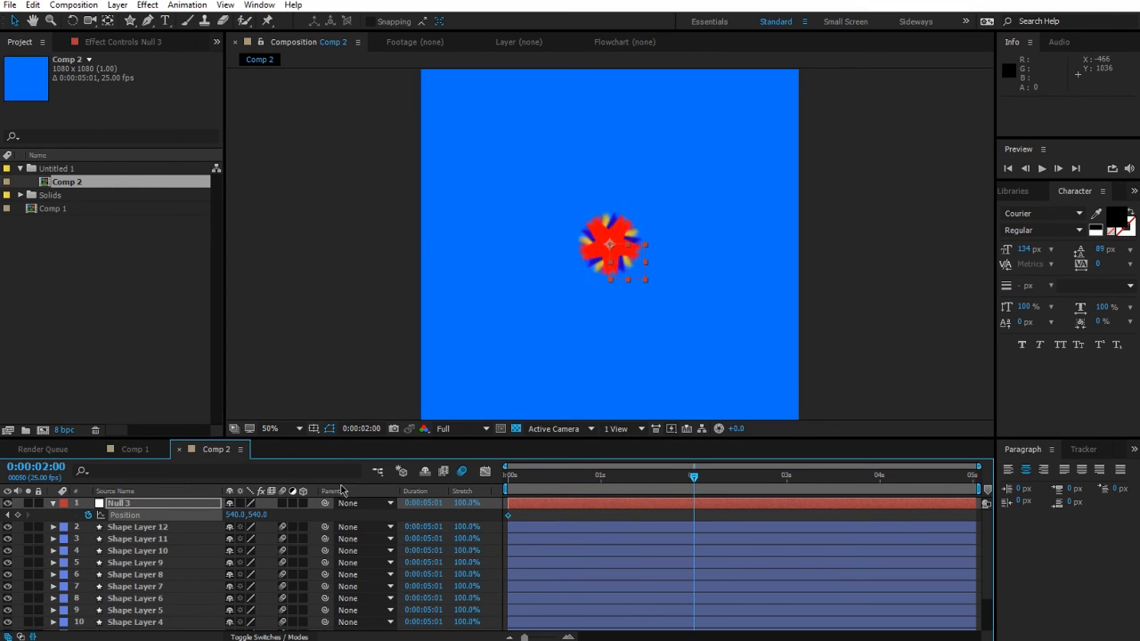
{"action": "left_click", "coordinate": [164, 504]}
{"action": "left_click_drag", "start_coordinate": [639, 280], "coordinate": [650, 288]}
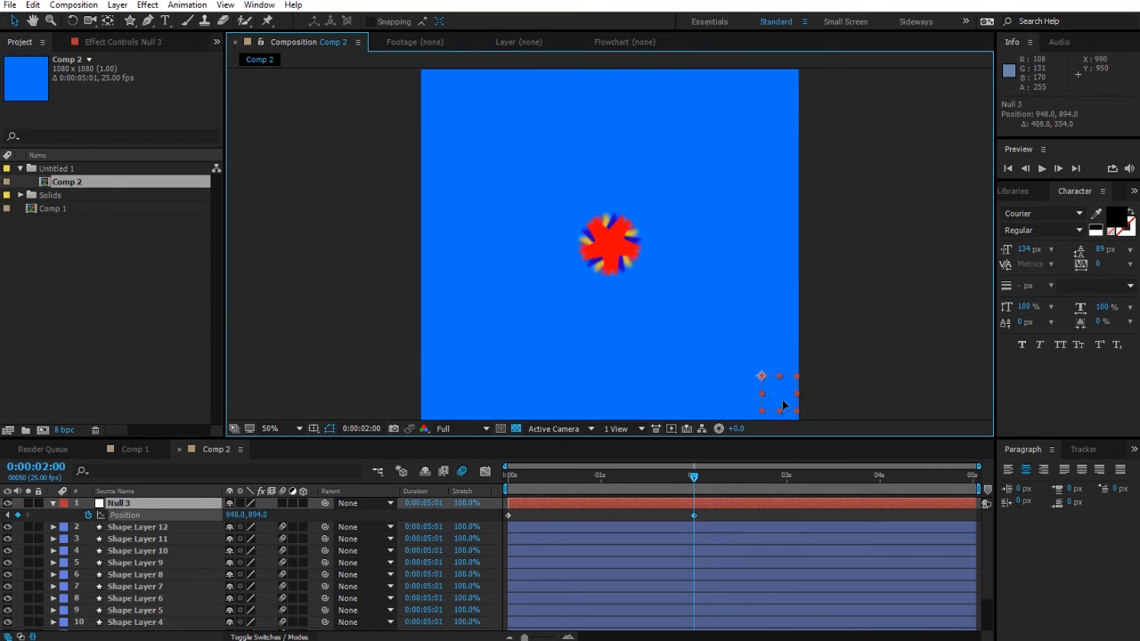
{"action": "left_click", "coordinate": [719, 517]}
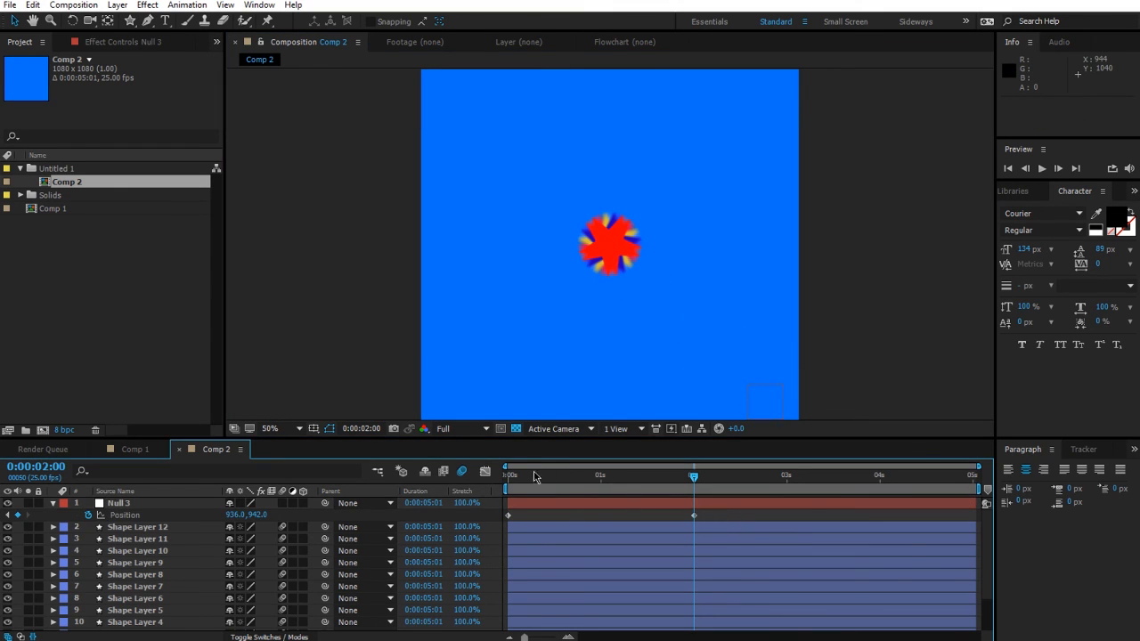
Step: Check the stars' movement around 0:00:01:03 and shift Null 3's second position keyframe to 0:00:01:00
{"action": "left_click_drag", "start_coordinate": [509, 481], "coordinate": [612, 517]}
{"action": "left_click", "coordinate": [113, 528]}
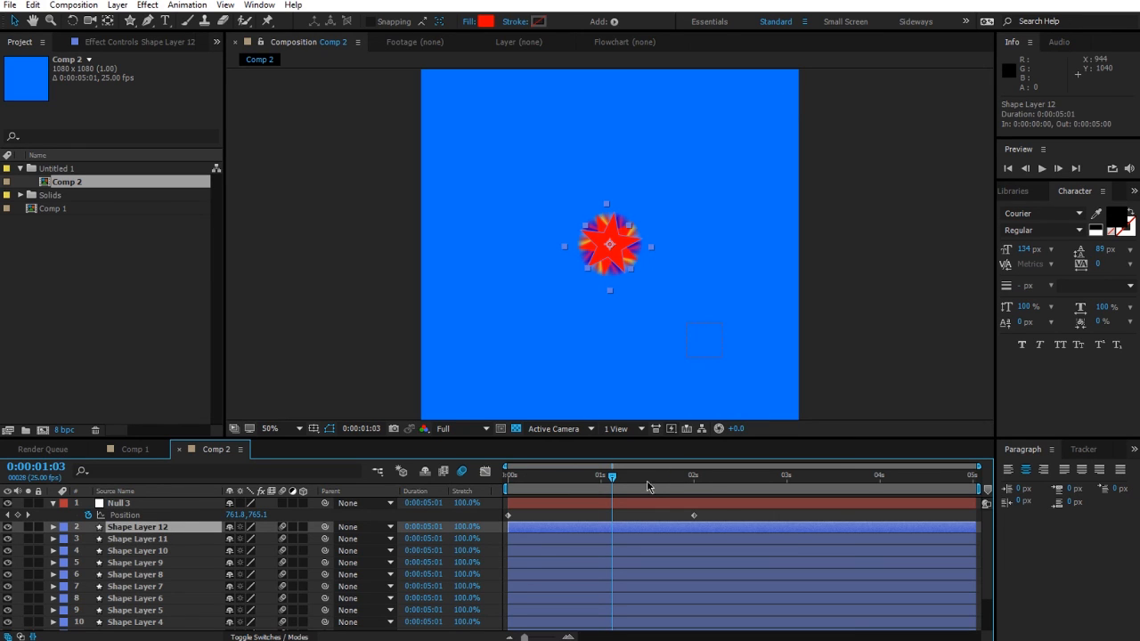
{"action": "left_click_drag", "start_coordinate": [695, 517], "coordinate": [598, 517]}
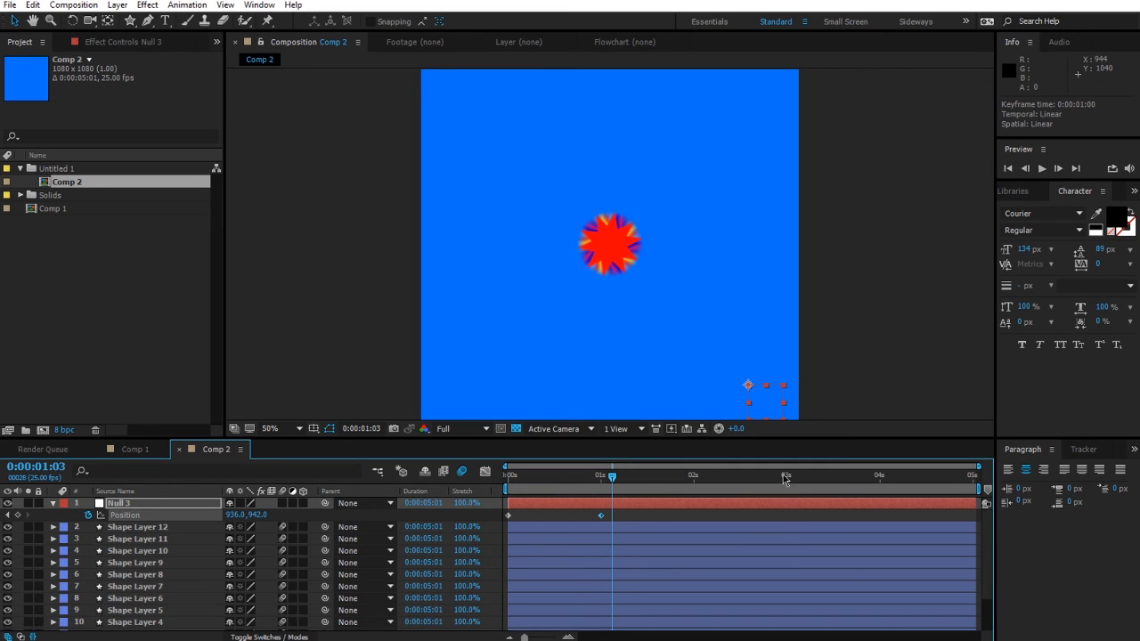
Step: Scrub from the start to past 2 seconds to examine when Shape Layer 12 begins following Null 3
{"action": "left_click_drag", "start_coordinate": [613, 482], "coordinate": [726, 500]}
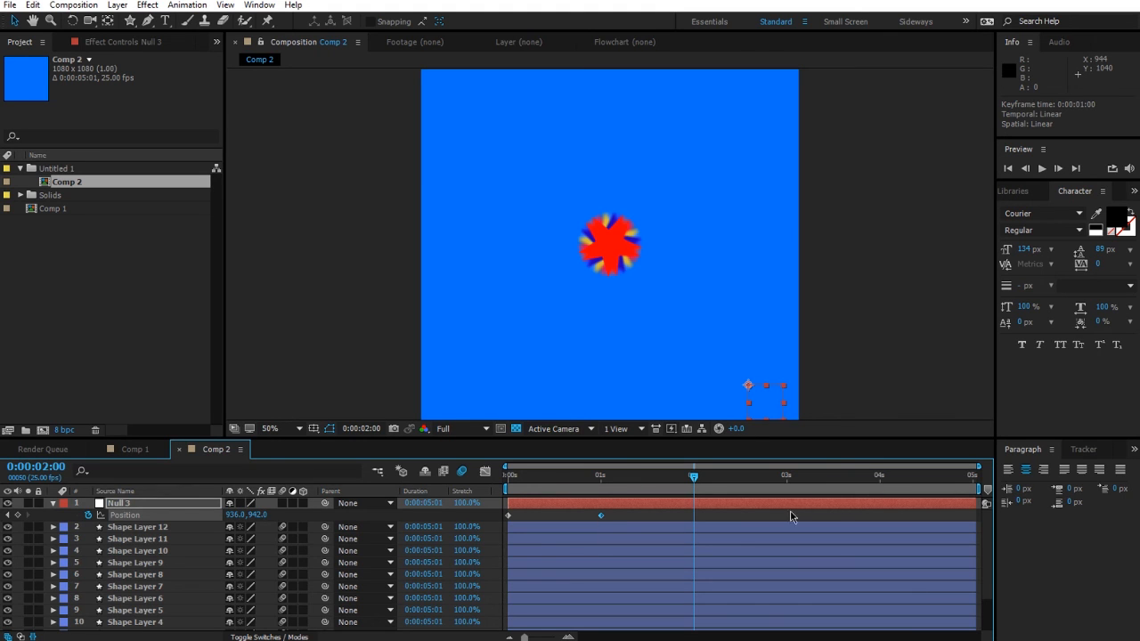
{"action": "left_click_drag", "start_coordinate": [715, 482], "coordinate": [631, 501]}
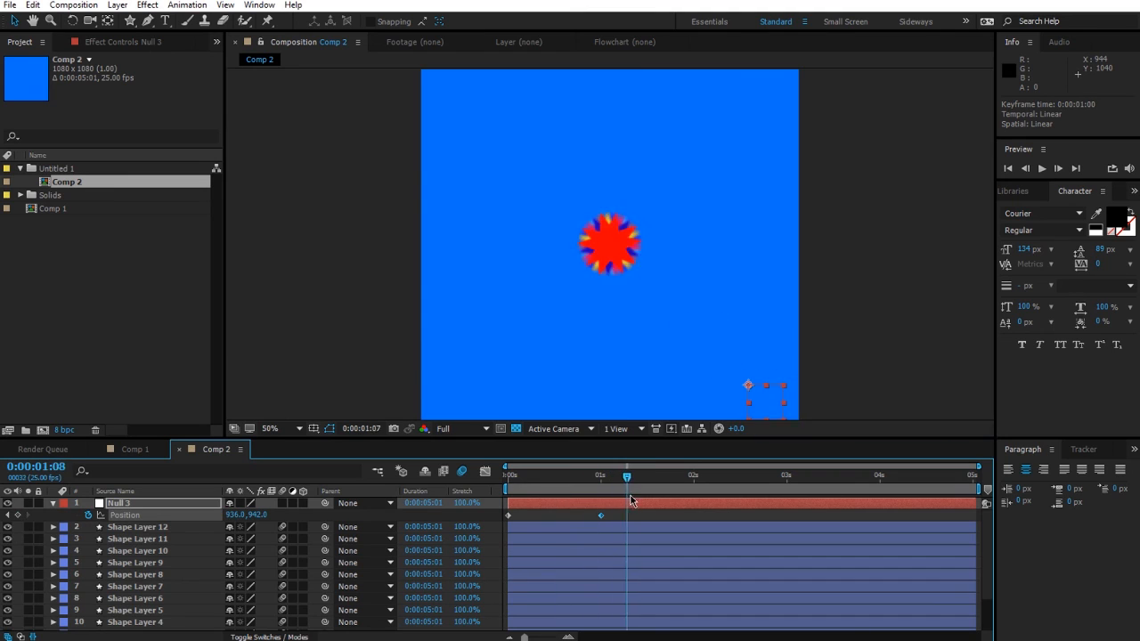
{"action": "left_click_drag", "start_coordinate": [735, 506], "coordinate": [741, 511]}
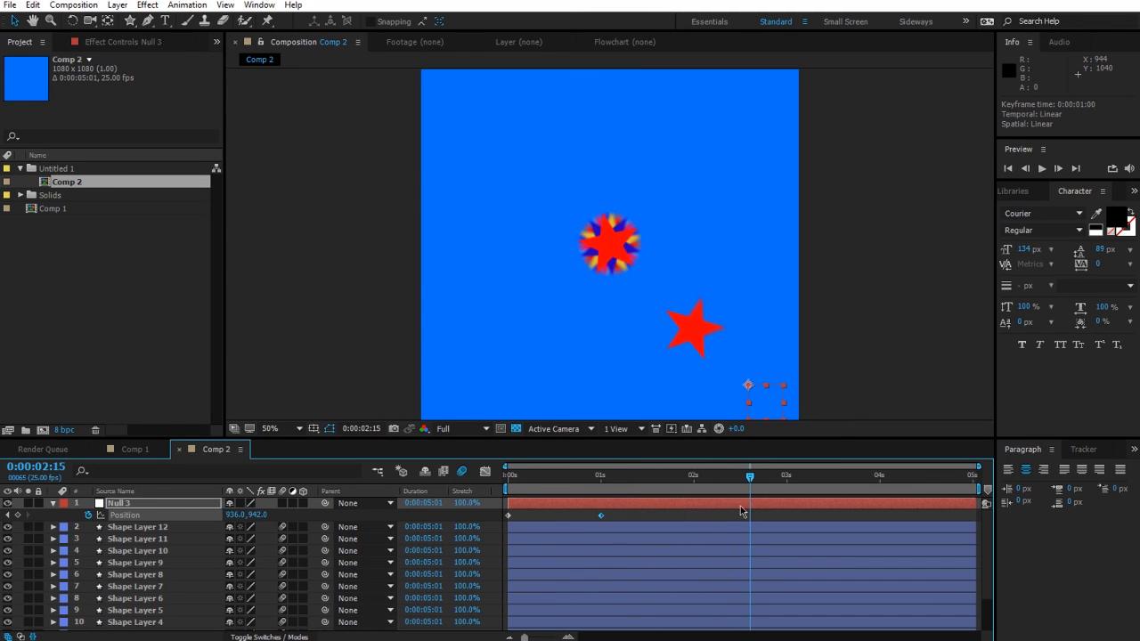
{"action": "left_click", "coordinate": [197, 530]}
{"action": "key", "text": "Home"}
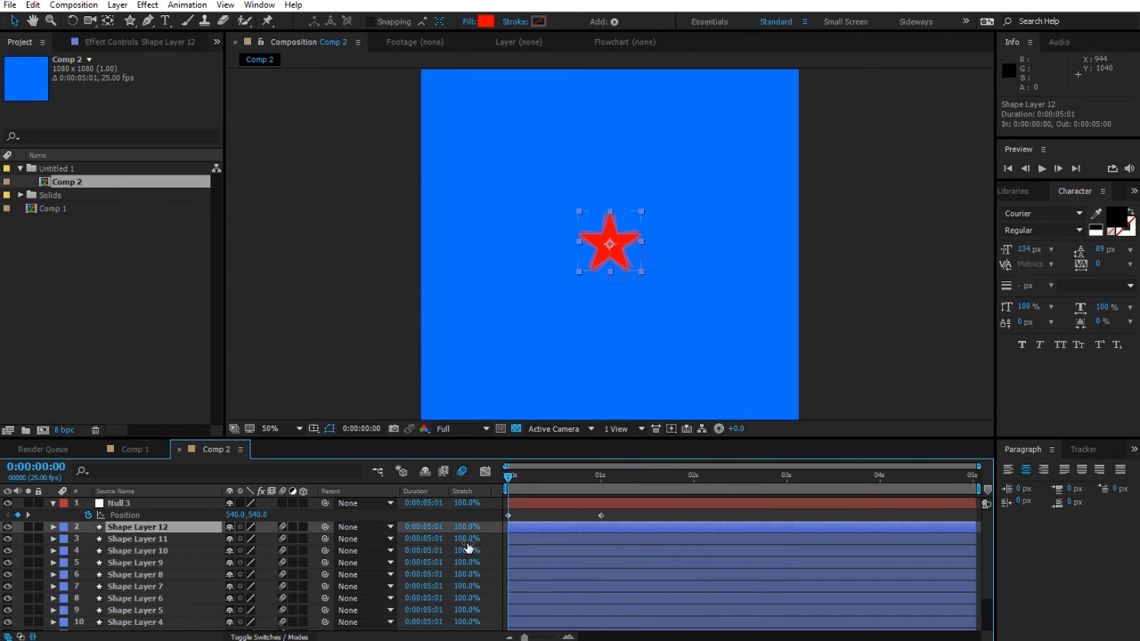
{"action": "left_click_drag", "start_coordinate": [532, 484], "coordinate": [639, 496]}
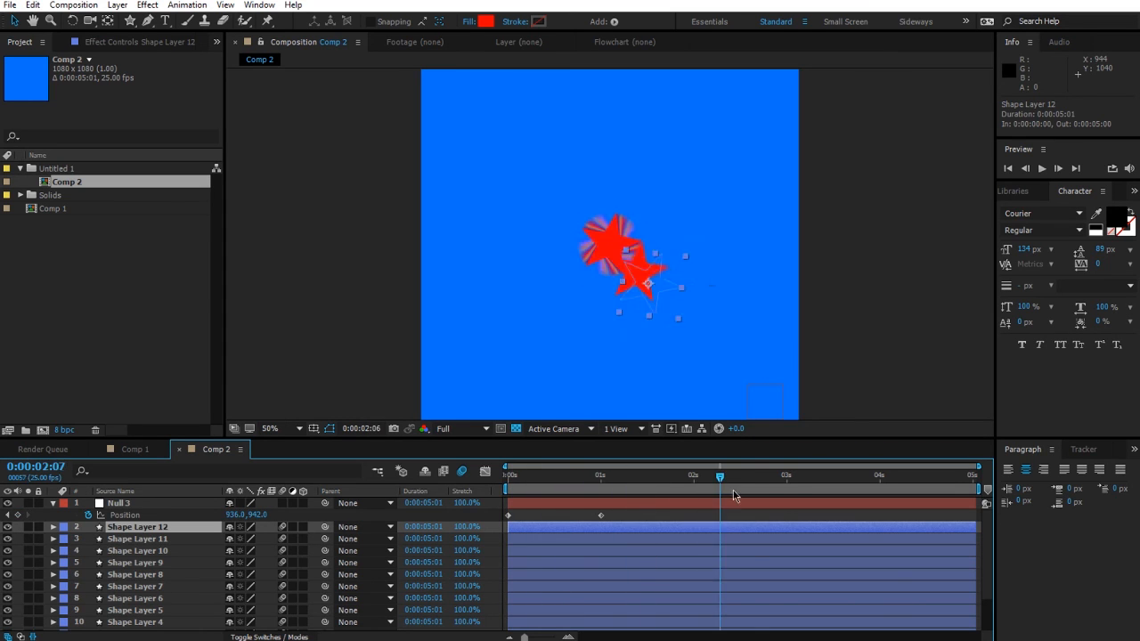
{"action": "left_click_drag", "start_coordinate": [734, 496], "coordinate": [673, 524]}
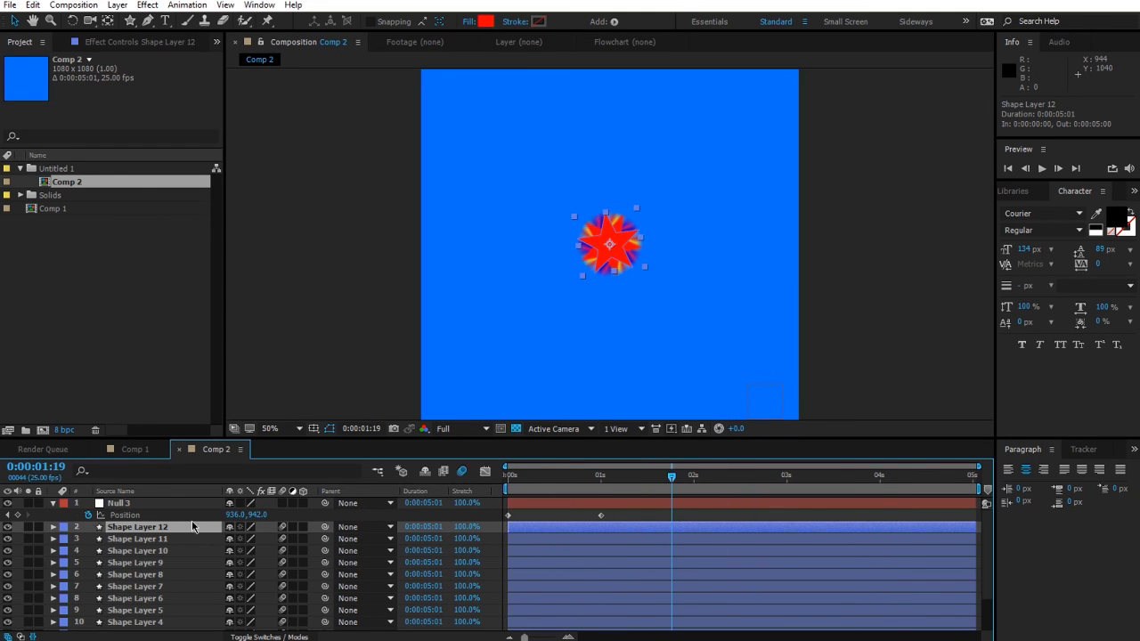
Step: Reveal Shape Layer 12's expressions and open its position expression for editing at the time-index argument
{"action": "key", "text": "e"}
{"action": "key", "text": "e"}
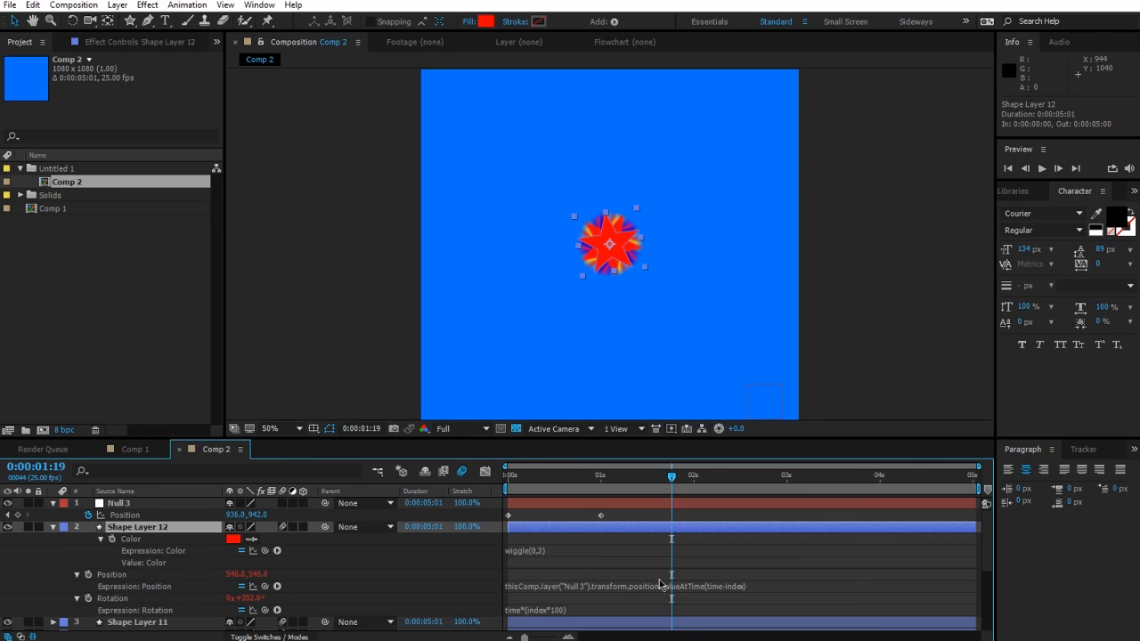
{"action": "left_click", "coordinate": [689, 584]}
{"action": "left_click", "coordinate": [733, 586]}
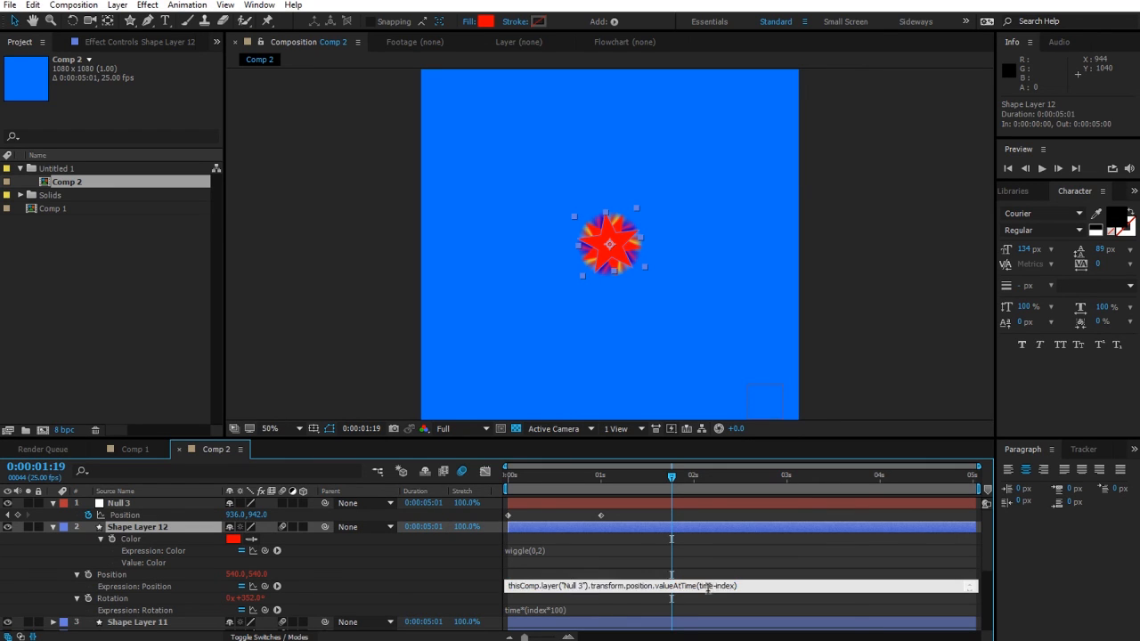